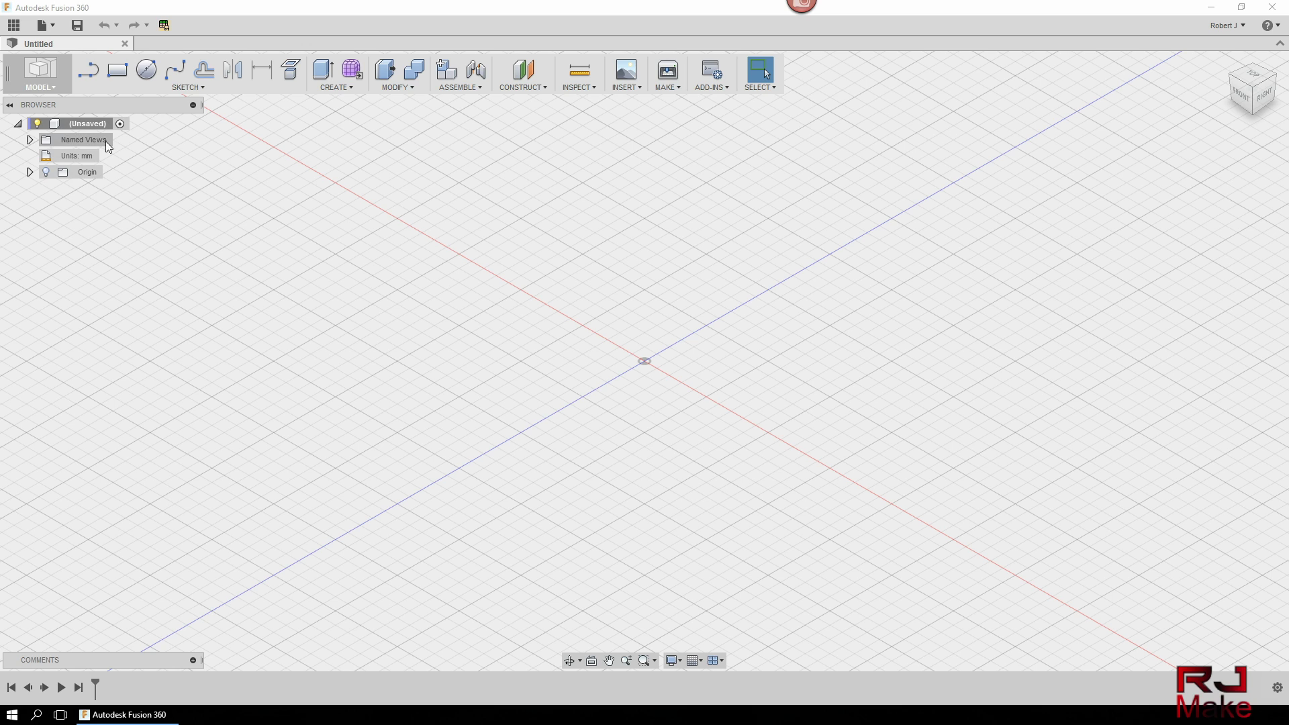
Turn off design history capture for the untitled design and confirm removing the timeline
{"action": "right_click", "coordinate": [76, 125]}
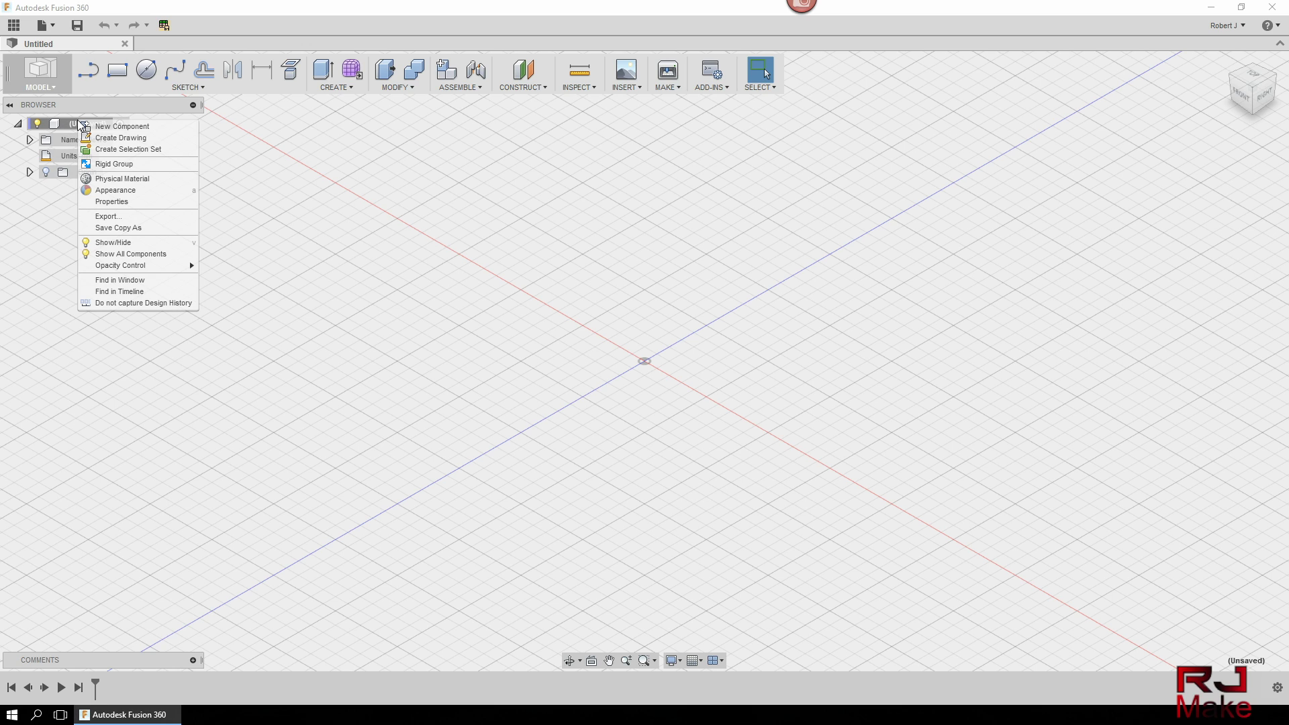
{"action": "left_click", "coordinate": [127, 305]}
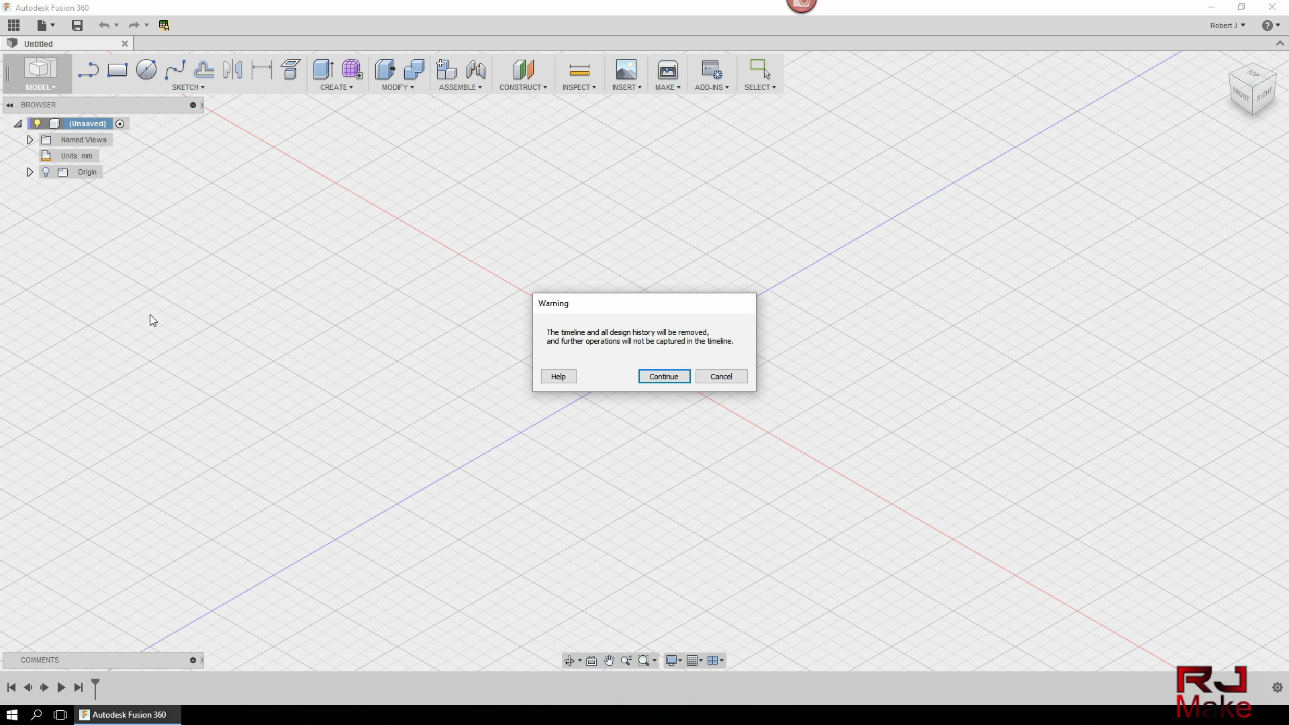
{"action": "left_click", "coordinate": [665, 376]}
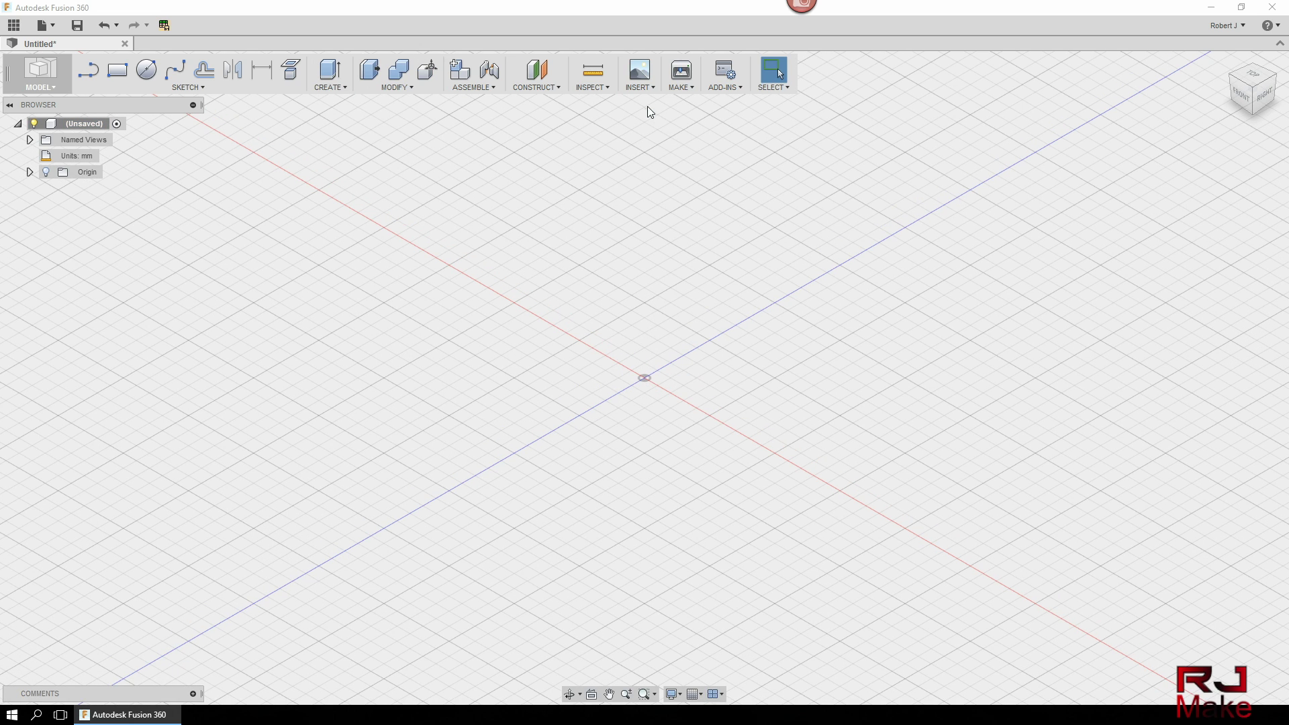
Insert phantom_cover_lock_v2.stl as a mesh with Millimeter units
{"action": "left_click", "coordinate": [638, 90]}
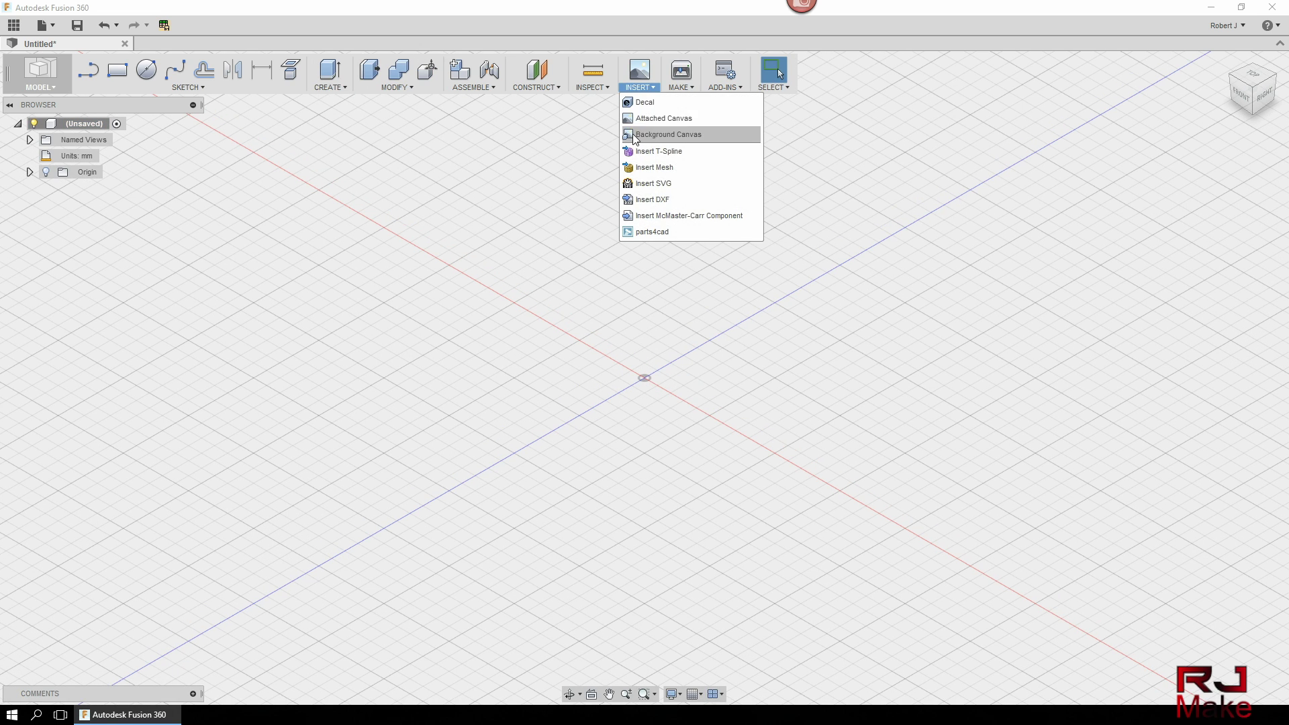
{"action": "left_click", "coordinate": [640, 168]}
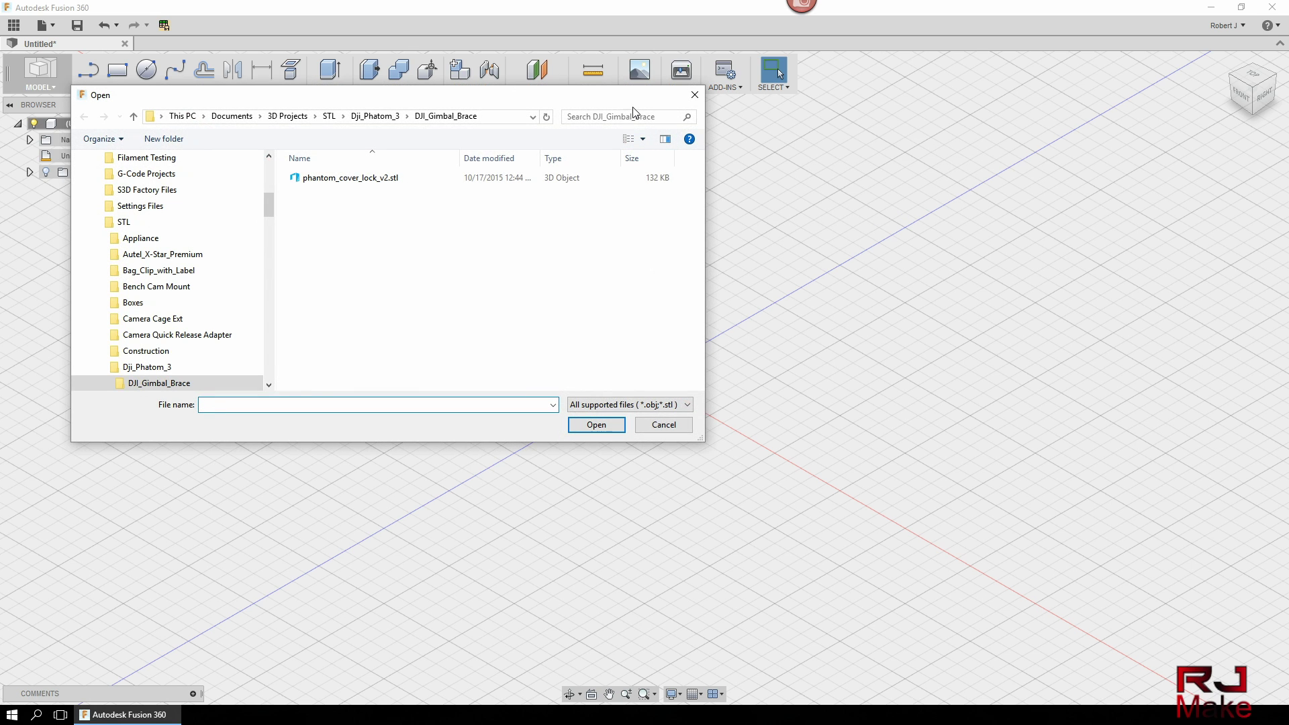
{"action": "left_click_drag", "start_coordinate": [633, 96], "coordinate": [638, 149]}
{"action": "left_click", "coordinate": [666, 481]}
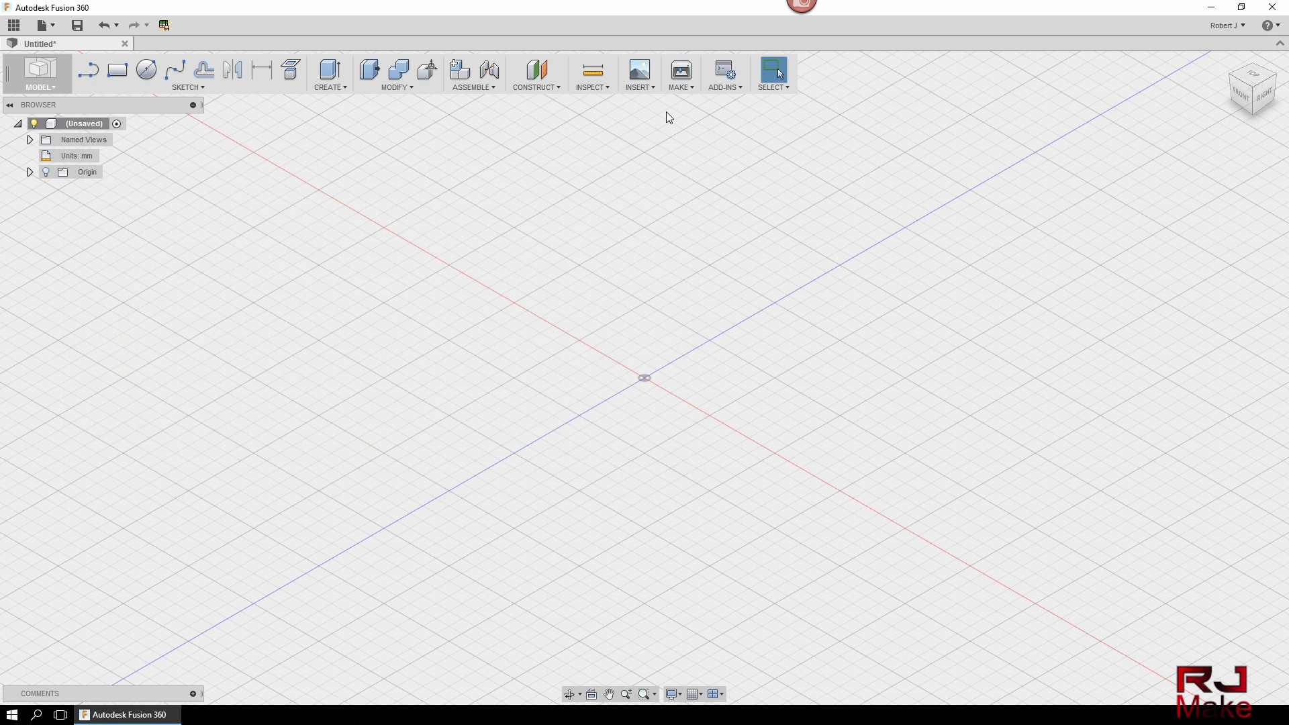
{"action": "left_click", "coordinate": [638, 86]}
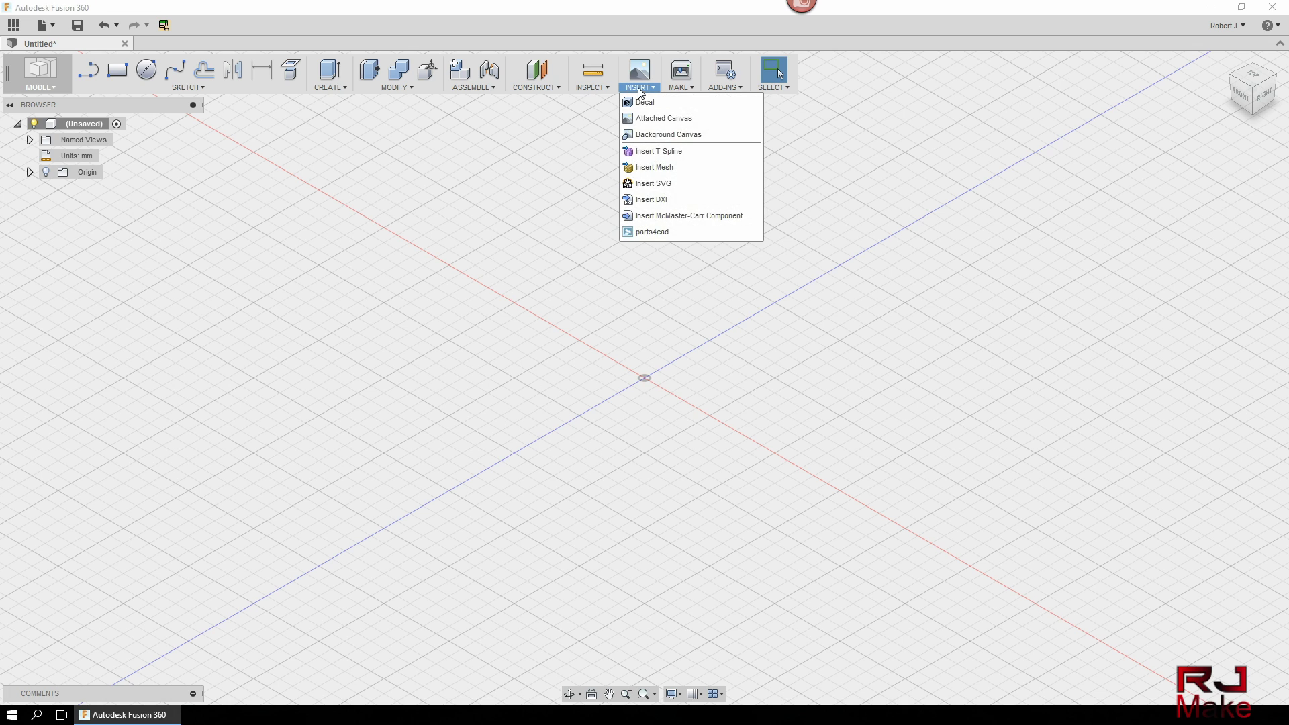
{"action": "left_click", "coordinate": [644, 168]}
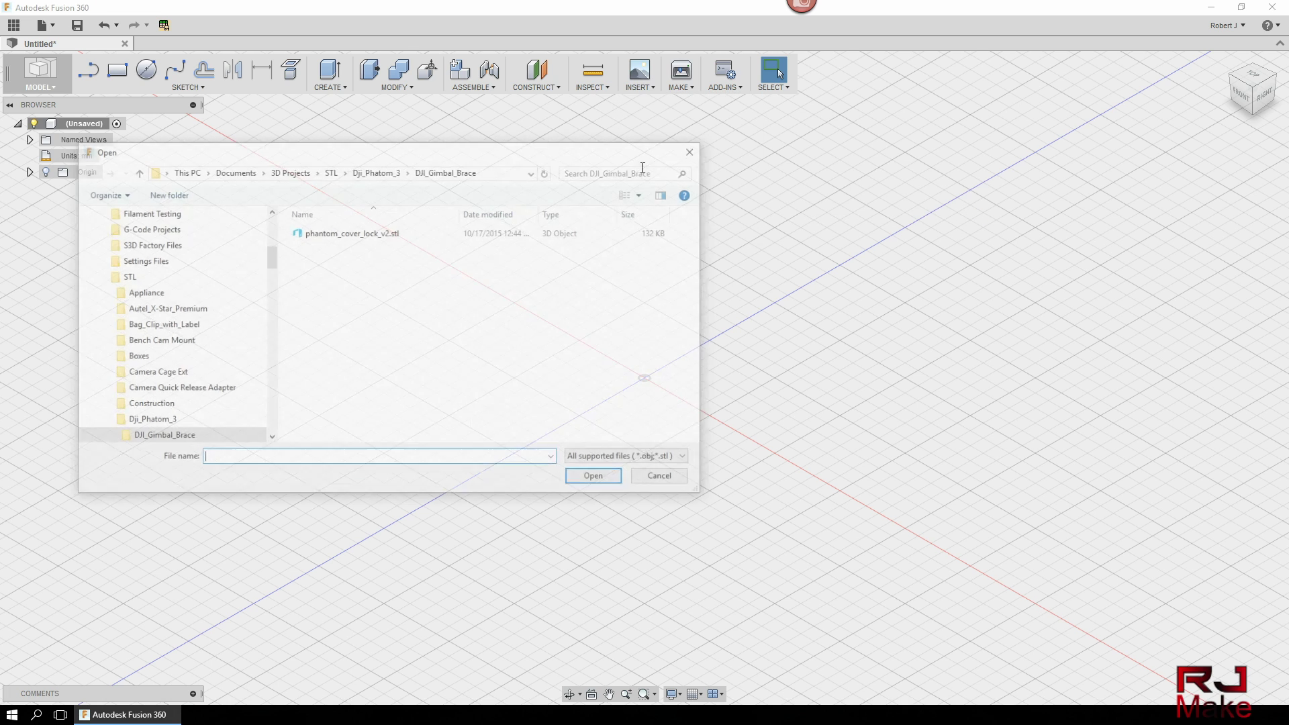
{"action": "double_click", "coordinate": [327, 233]}
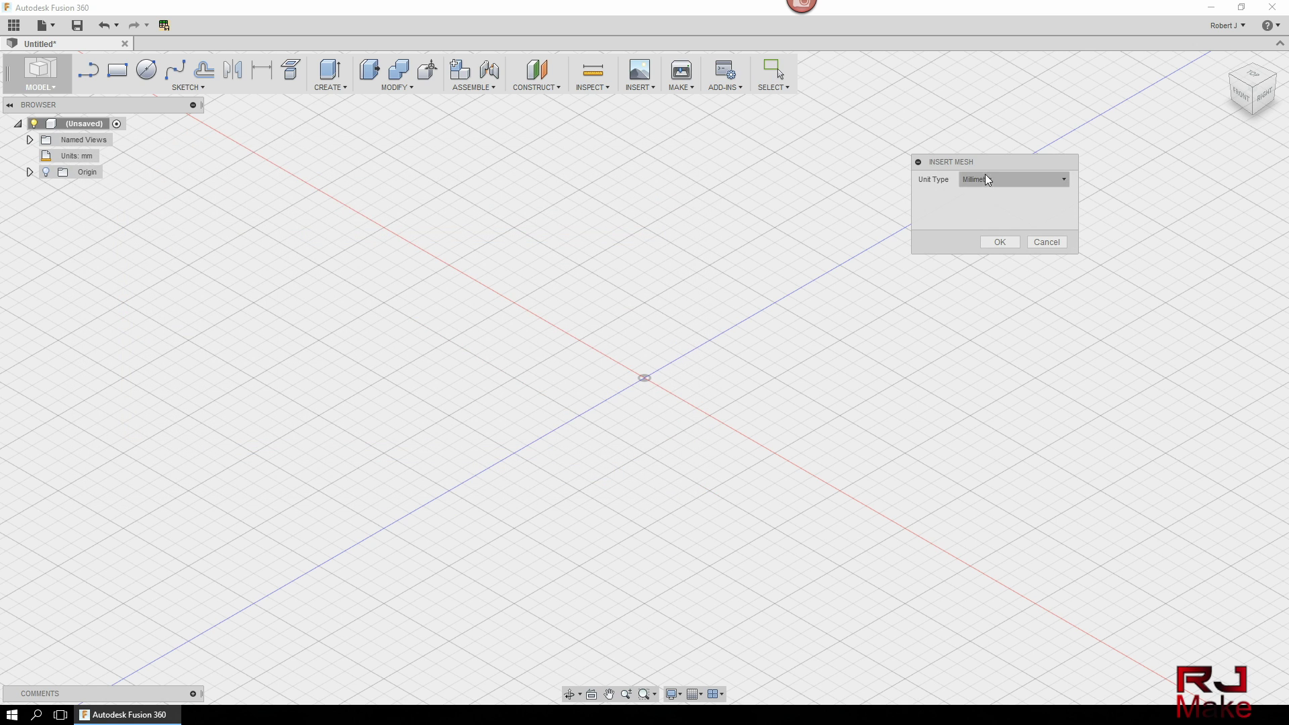
{"action": "left_click_drag", "start_coordinate": [987, 164], "coordinate": [1026, 147]}
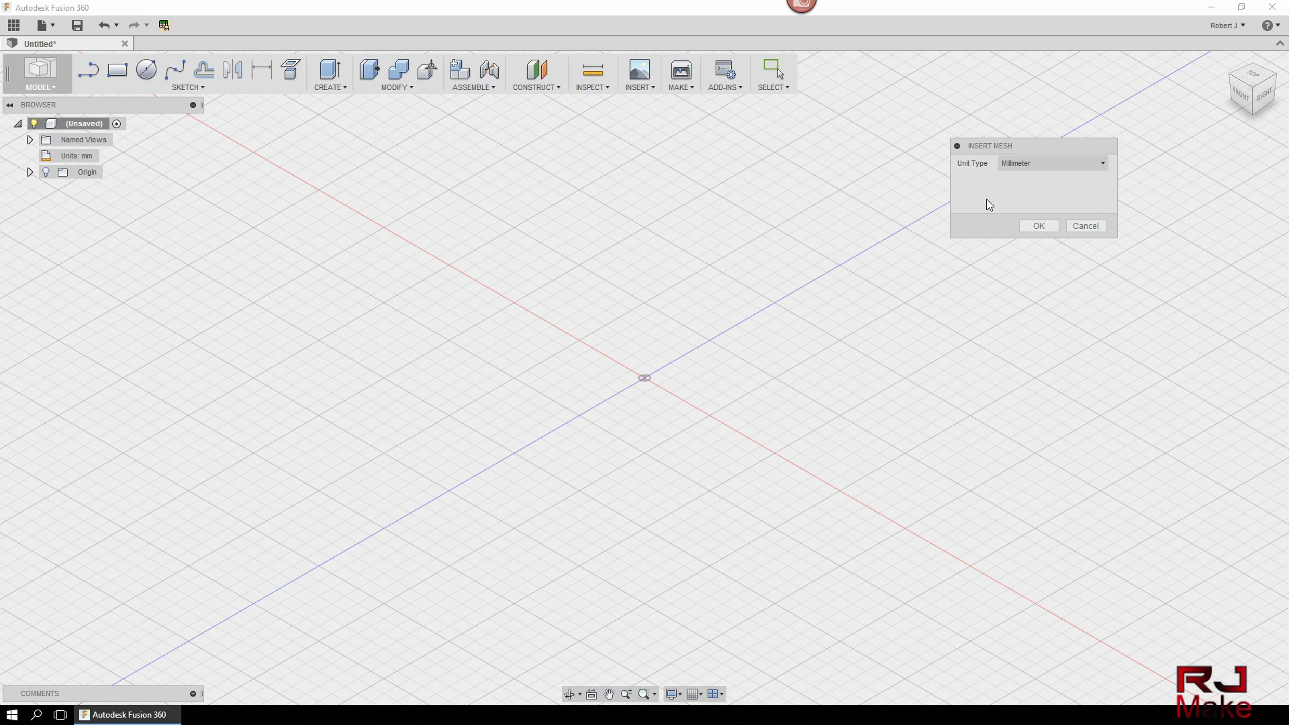
{"action": "left_click", "coordinate": [1102, 163]}
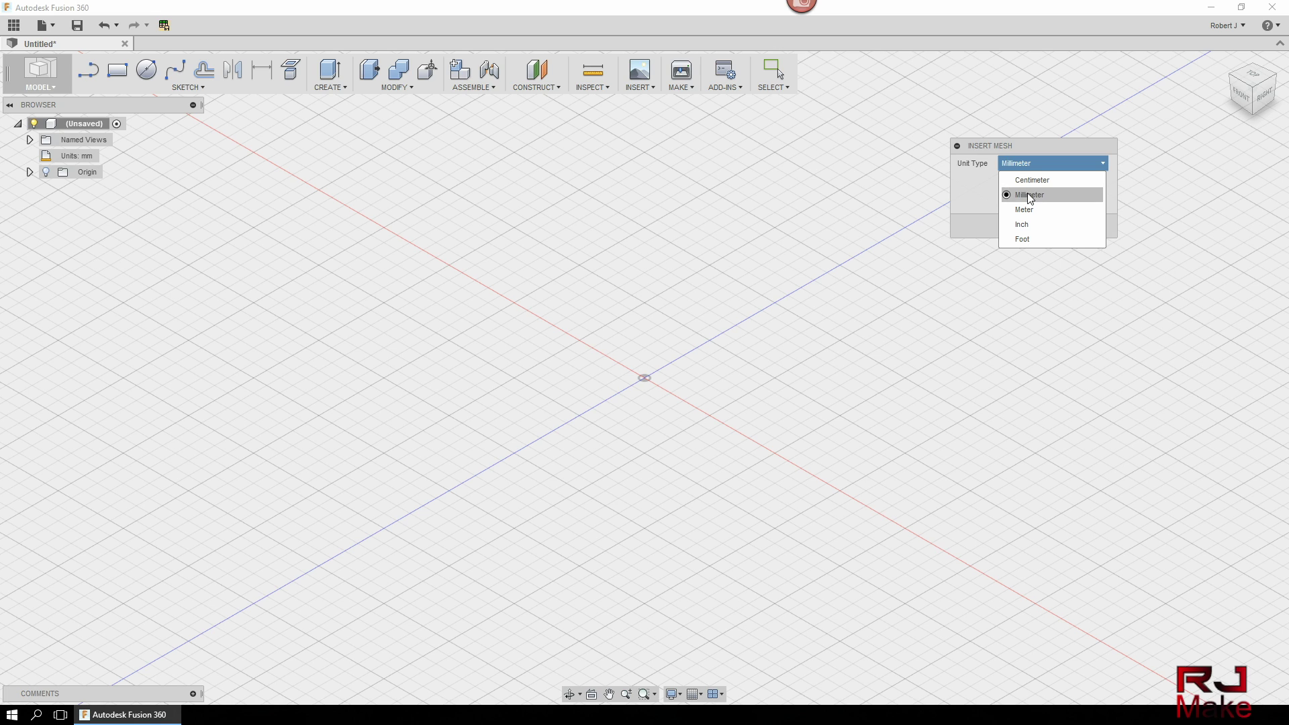
{"action": "left_click", "coordinate": [1031, 196]}
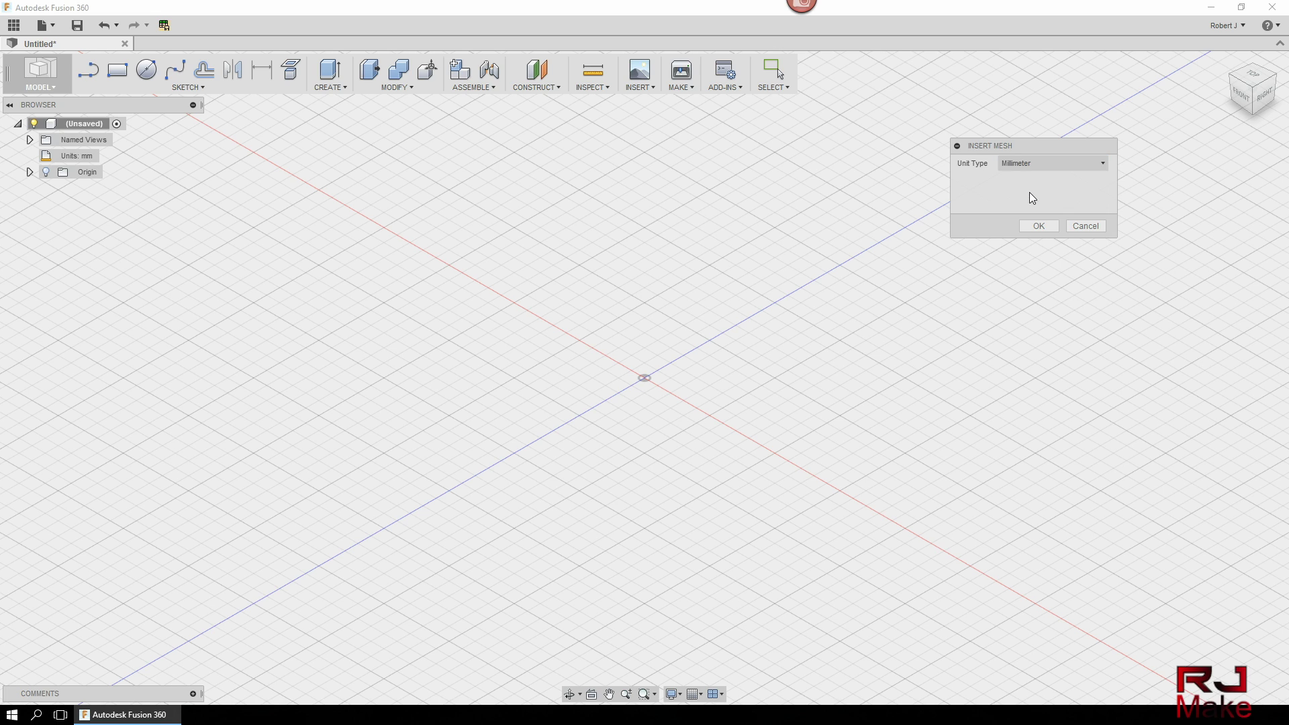
{"action": "left_click", "coordinate": [1046, 226]}
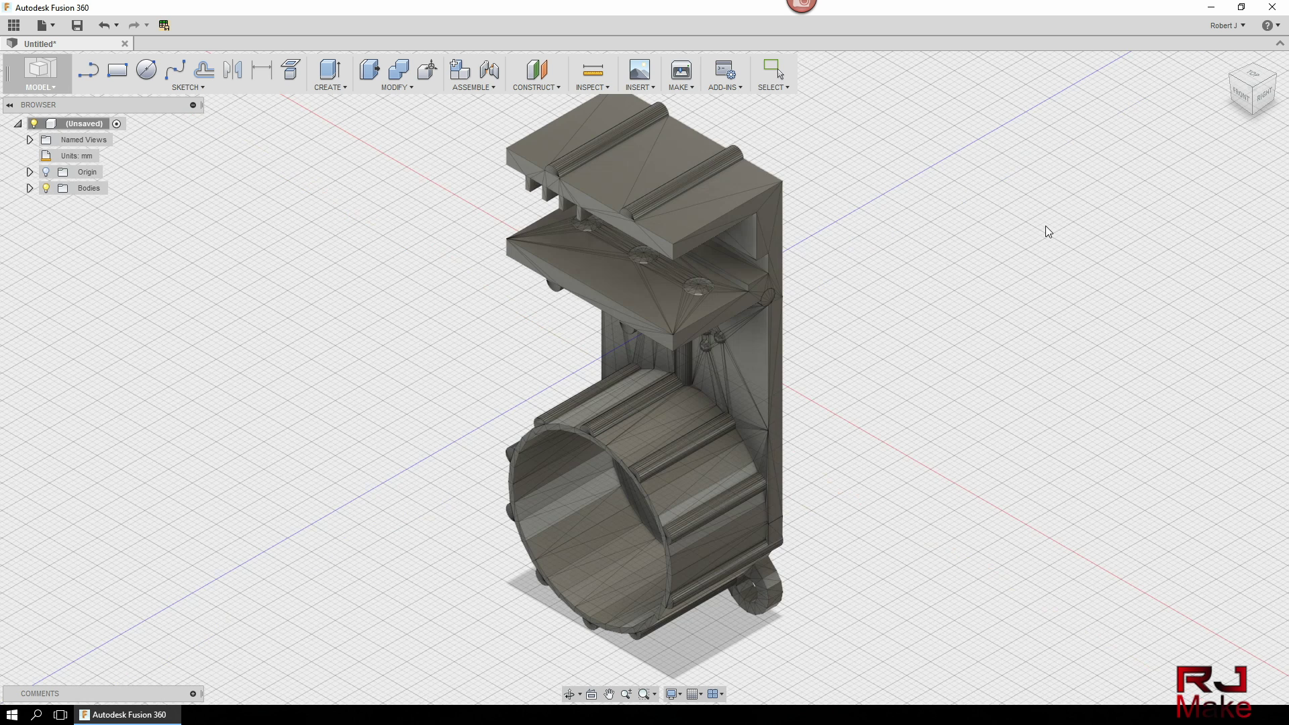
Create Component1:1 from the imported Bodies folder, then clear the selection
{"action": "left_click", "coordinate": [72, 193]}
{"action": "right_click", "coordinate": [74, 191]}
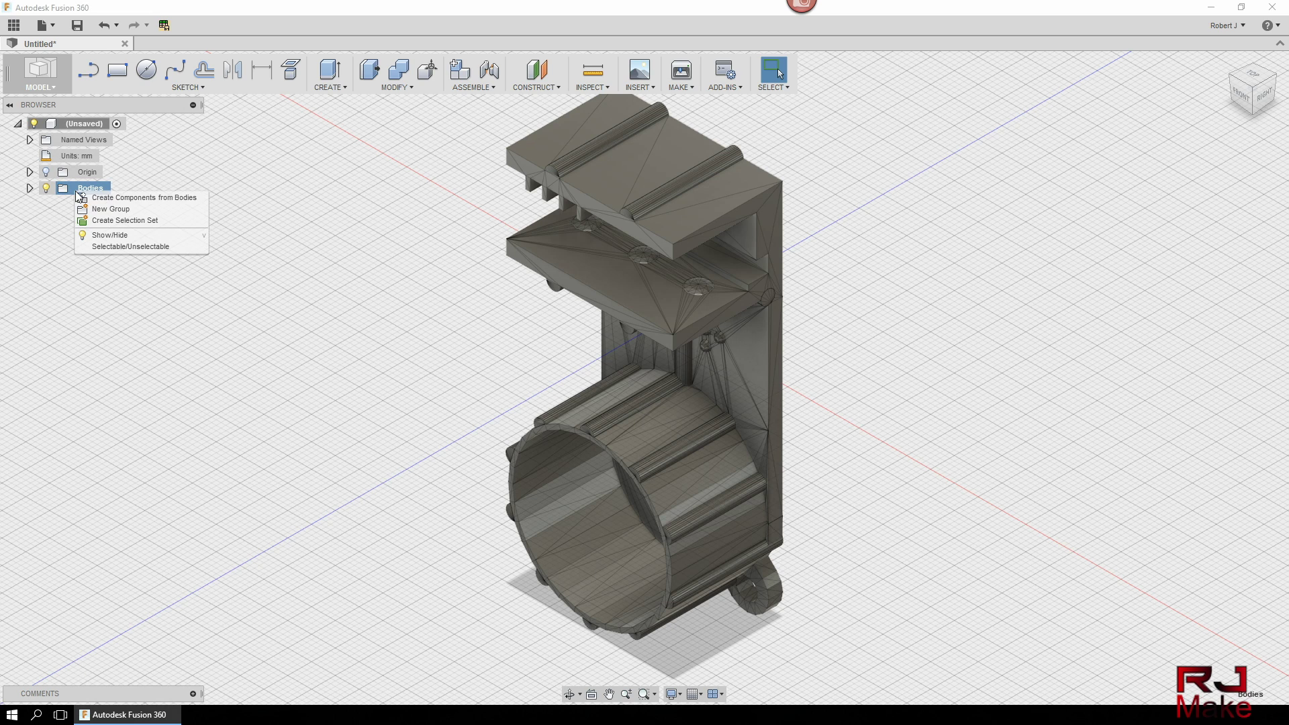
{"action": "left_click", "coordinate": [142, 199]}
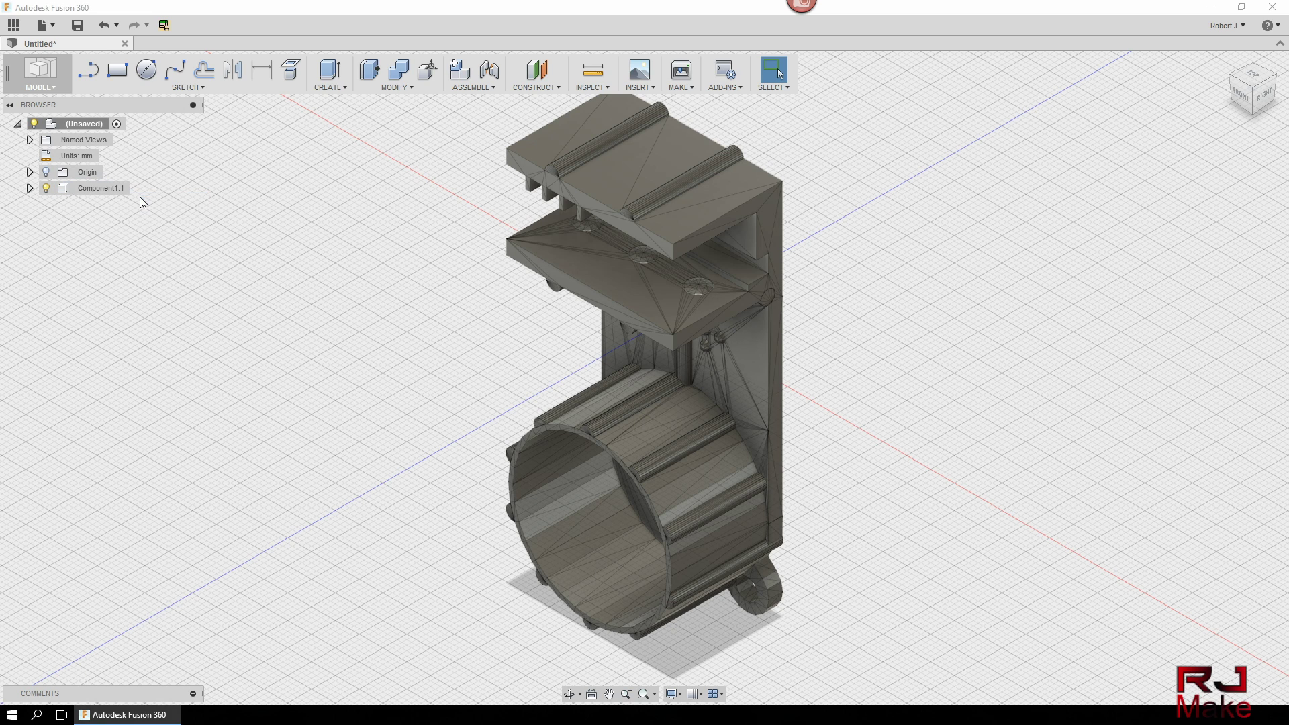
{"action": "left_click", "coordinate": [131, 190]}
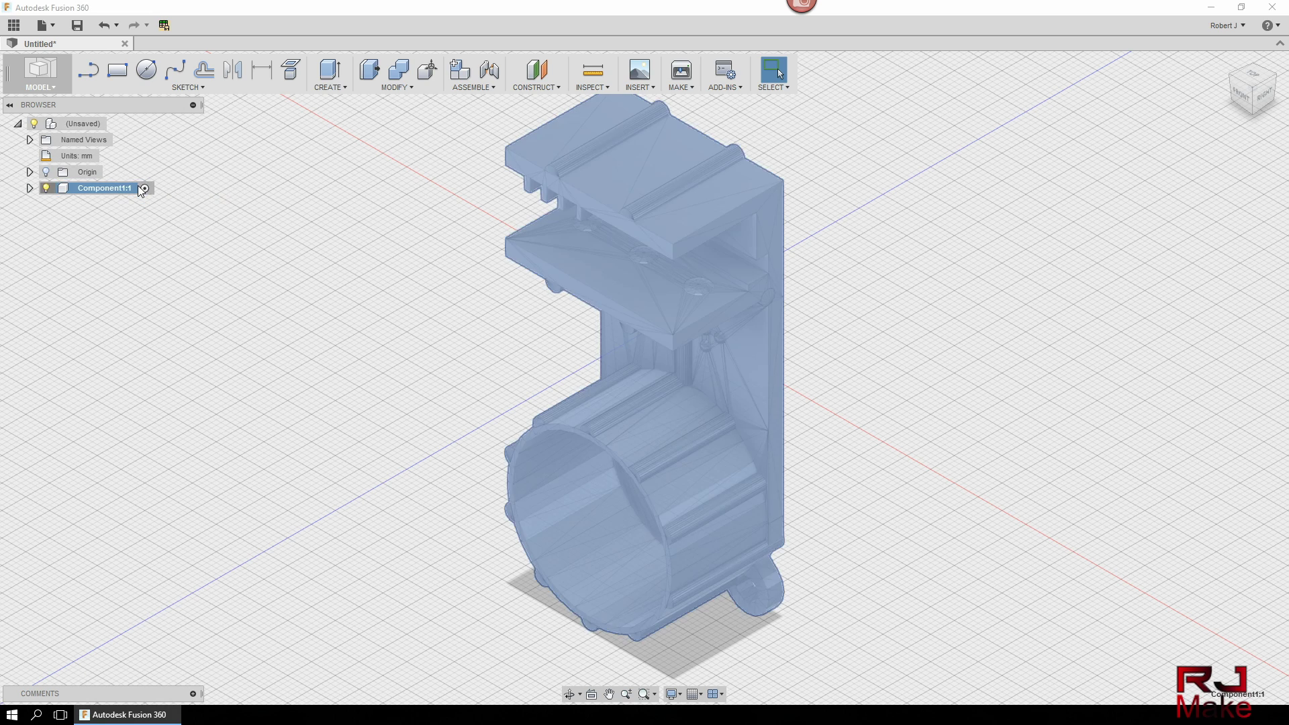
{"action": "left_click", "coordinate": [185, 315]}
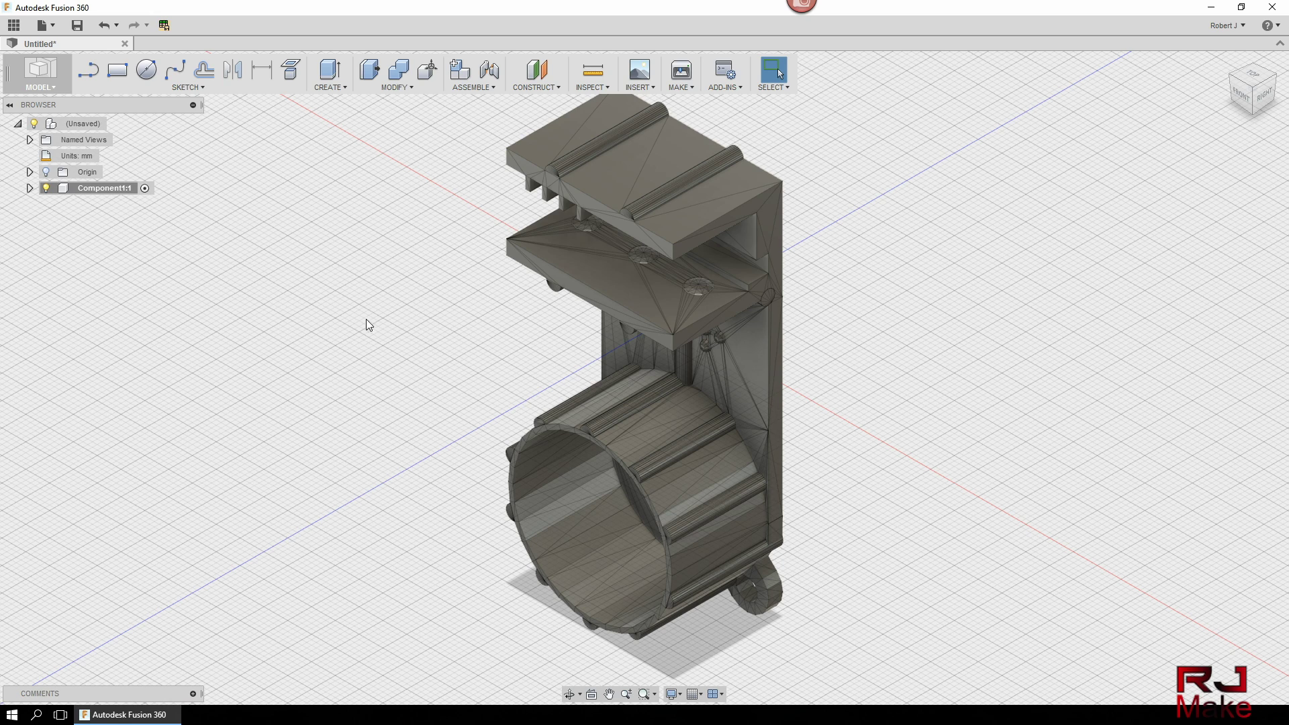
Convert the brace mesh body to a BRep solid with Operation set to New Body
{"action": "right_click", "coordinate": [614, 276]}
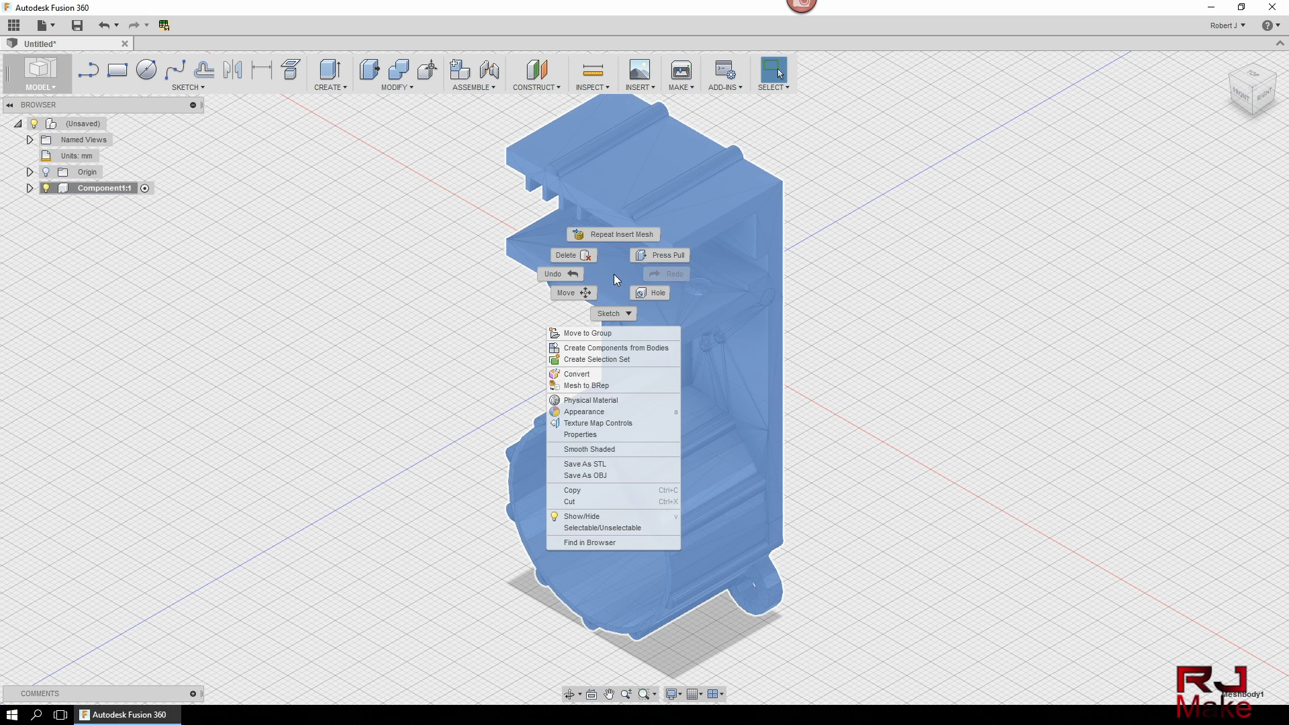
{"action": "left_click", "coordinate": [600, 389]}
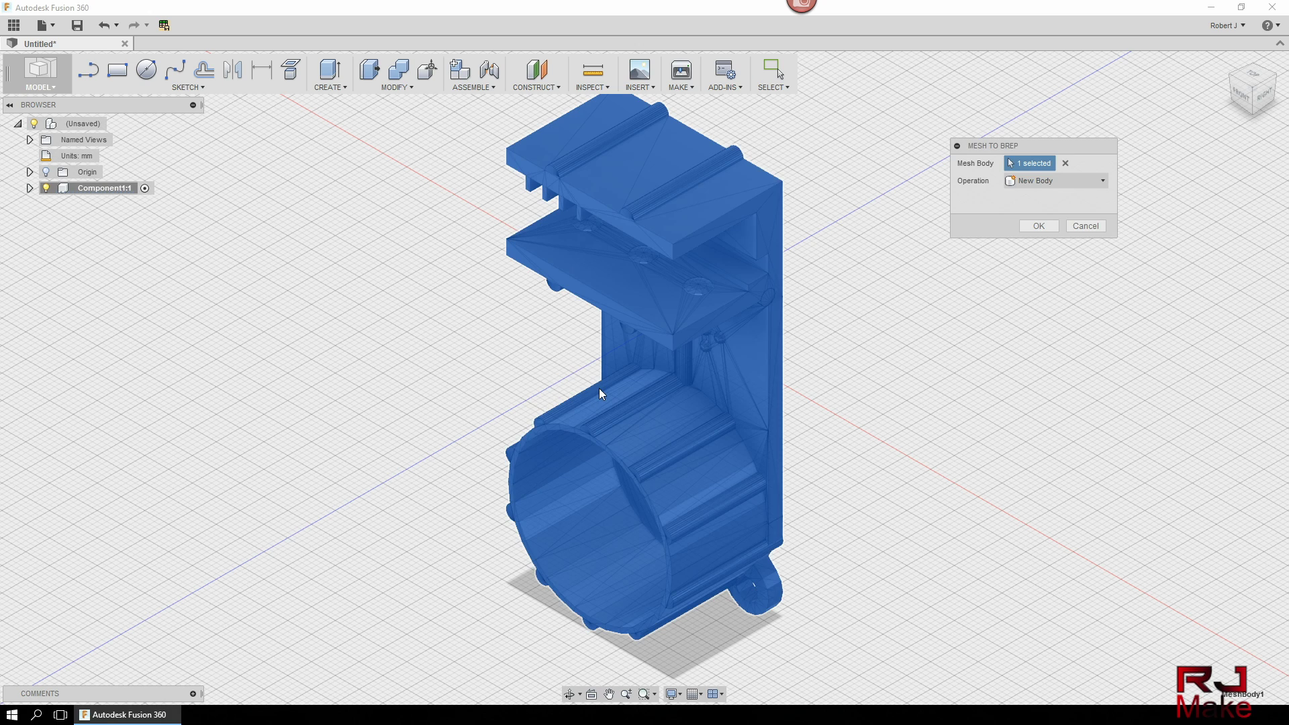
{"action": "left_click", "coordinate": [1061, 182]}
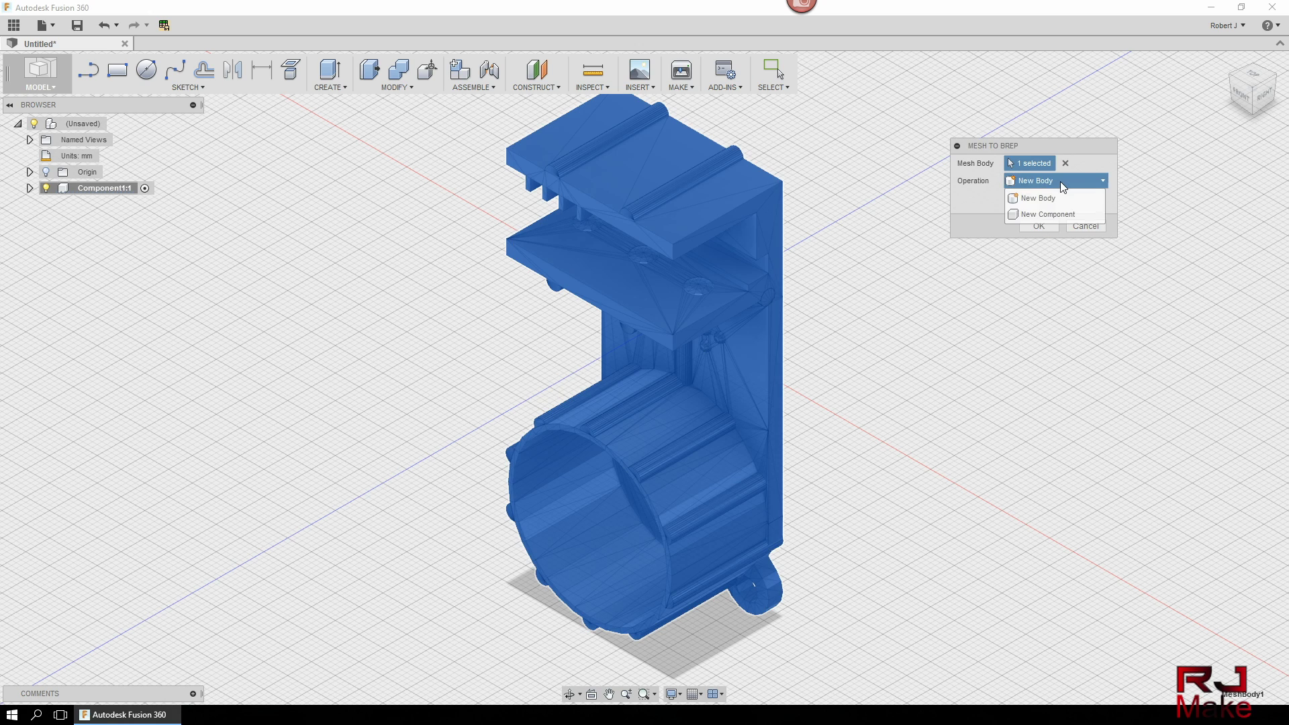
{"action": "left_click", "coordinate": [1061, 181]}
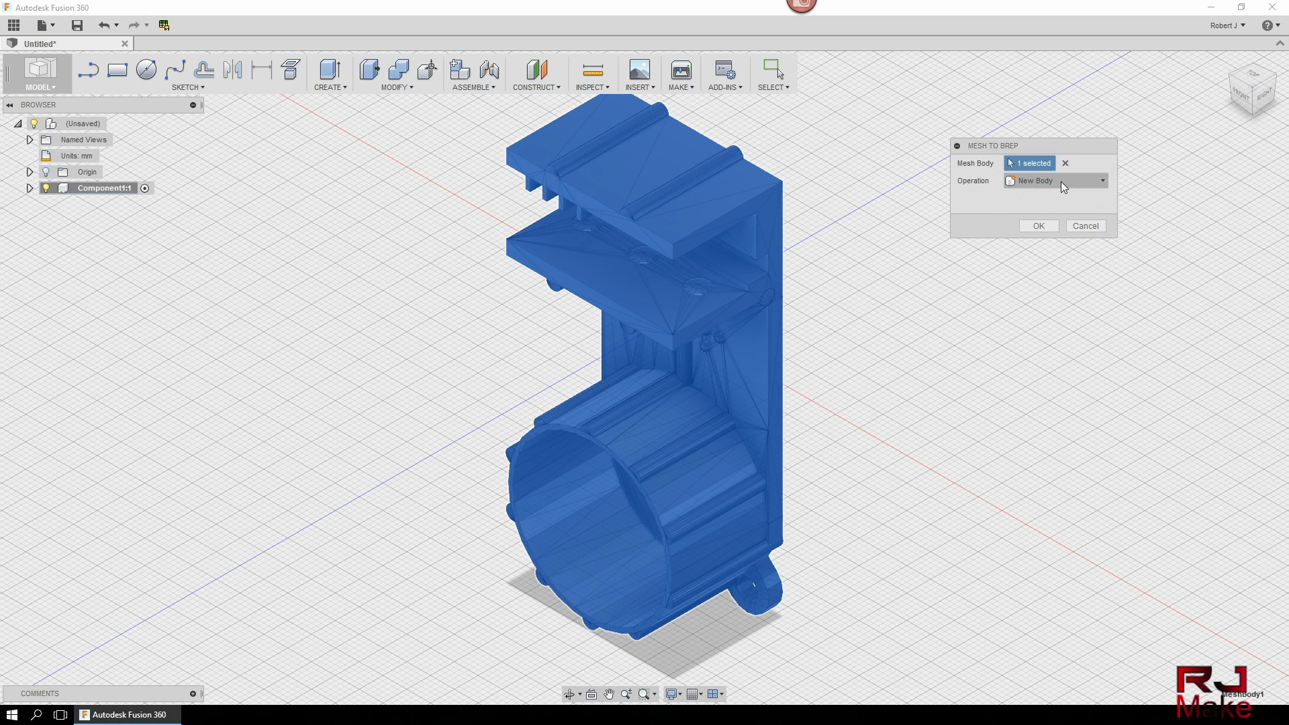
{"action": "left_click", "coordinate": [1040, 226]}
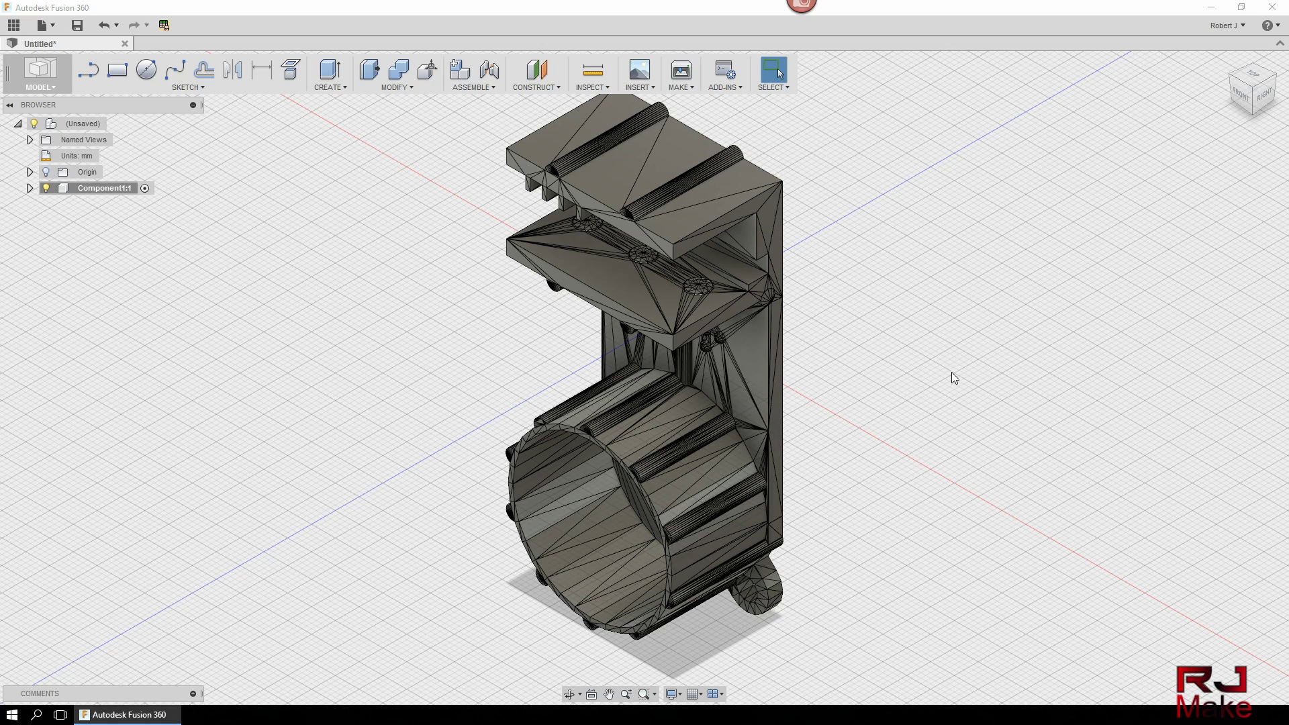
{"action": "middle_click_drag", "start_coordinate": [911, 393], "coordinate": [992, 387], "text": "shift"}
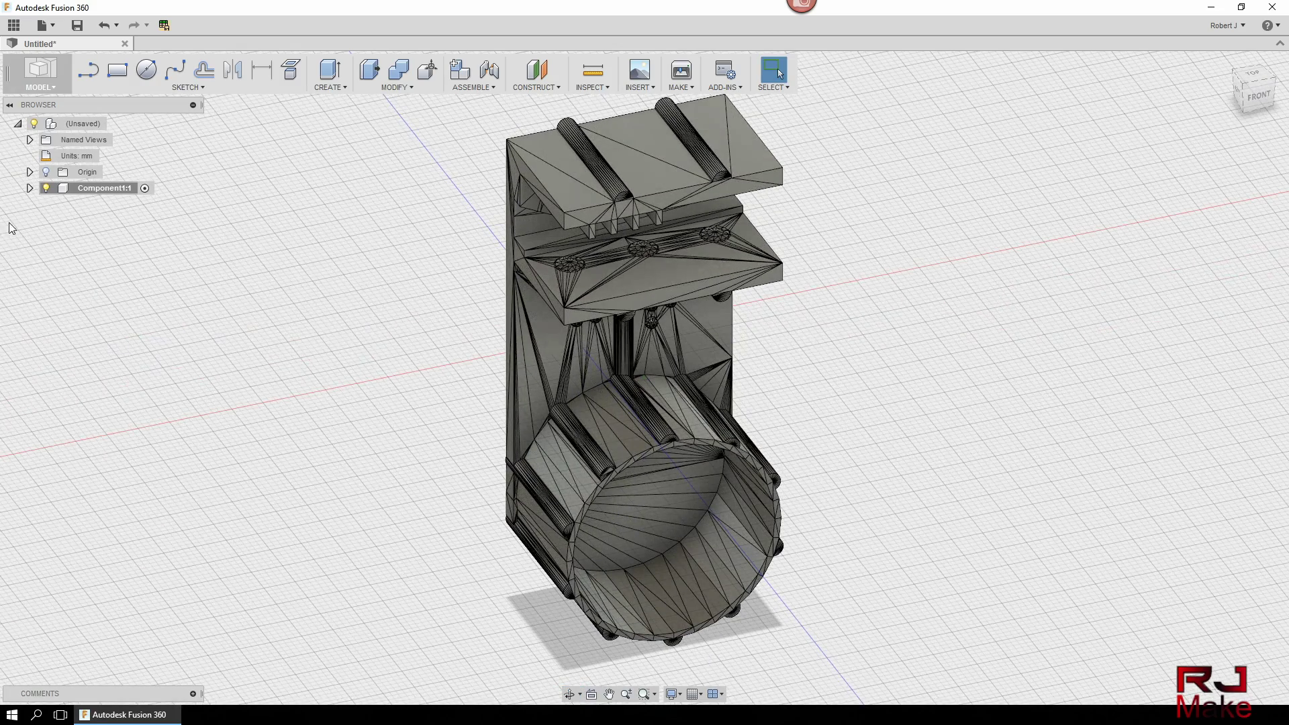
{"action": "left_click", "coordinate": [30, 189]}
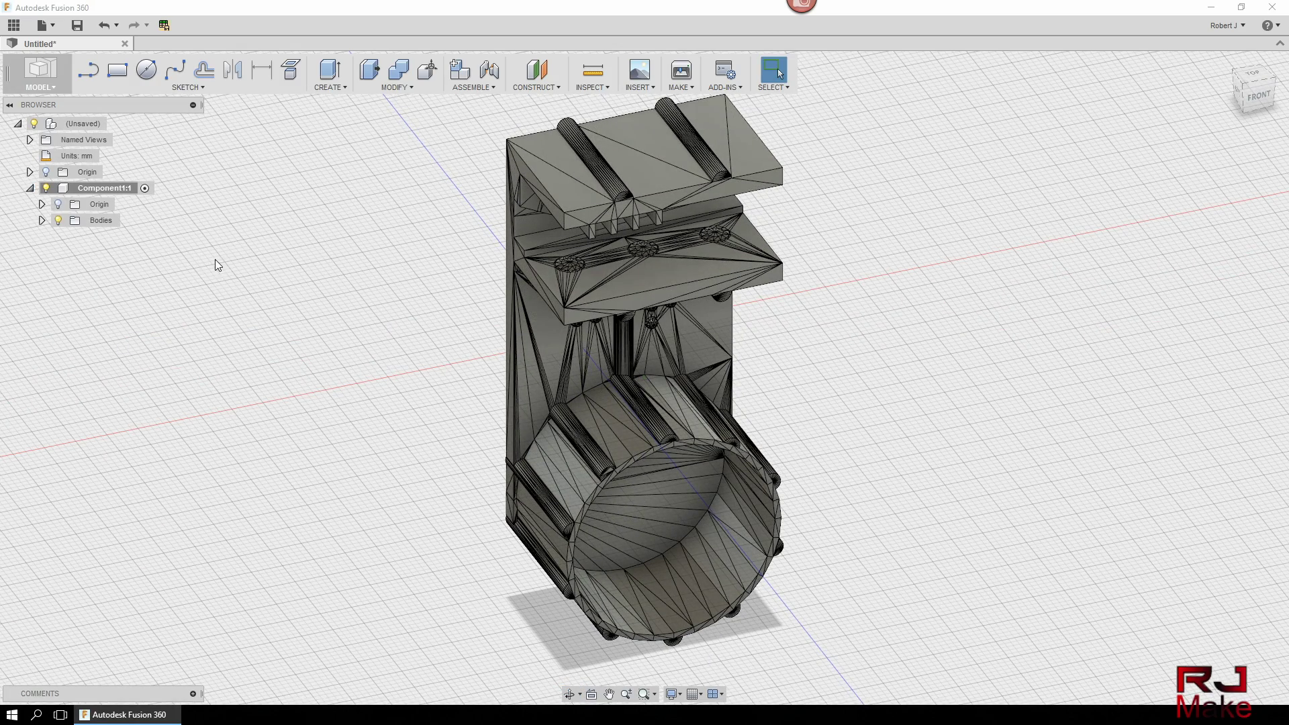
{"action": "left_click", "coordinate": [41, 221]}
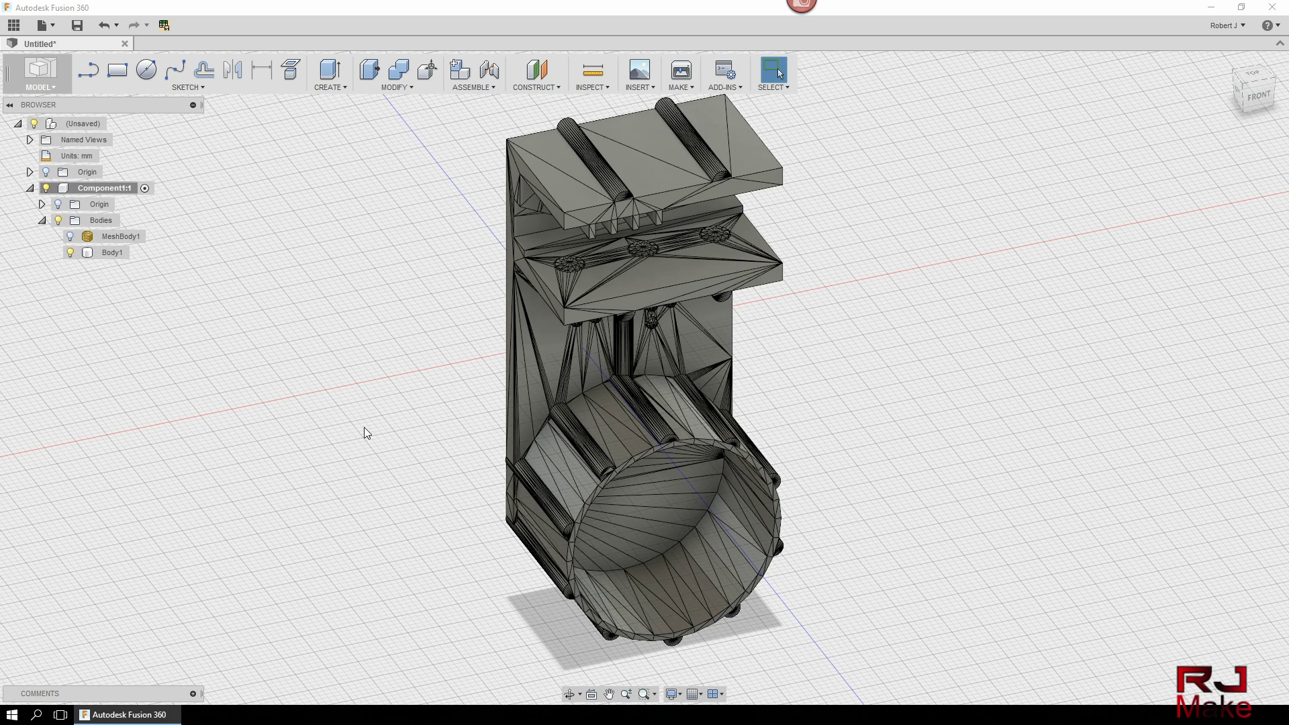
{"action": "middle_click_drag", "start_coordinate": [378, 432], "coordinate": [542, 462]}
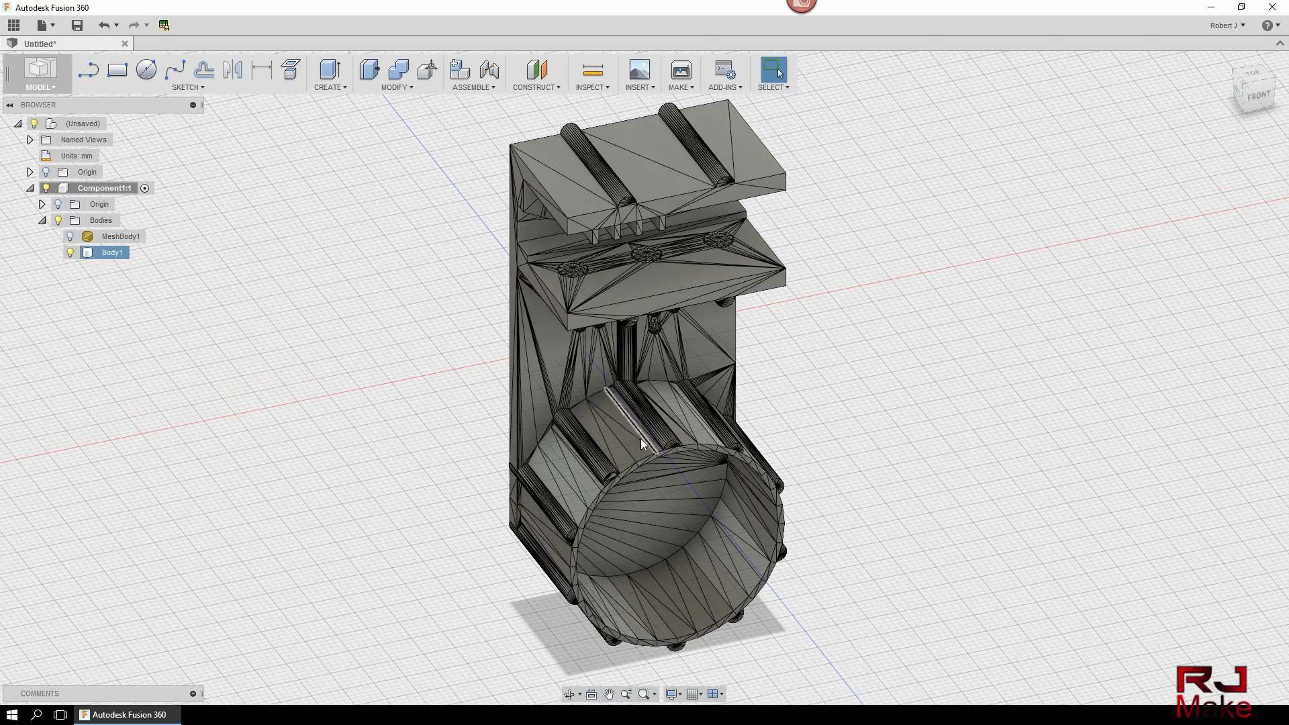
{"action": "middle_click_drag", "start_coordinate": [406, 452], "coordinate": [436, 440], "text": "shift"}
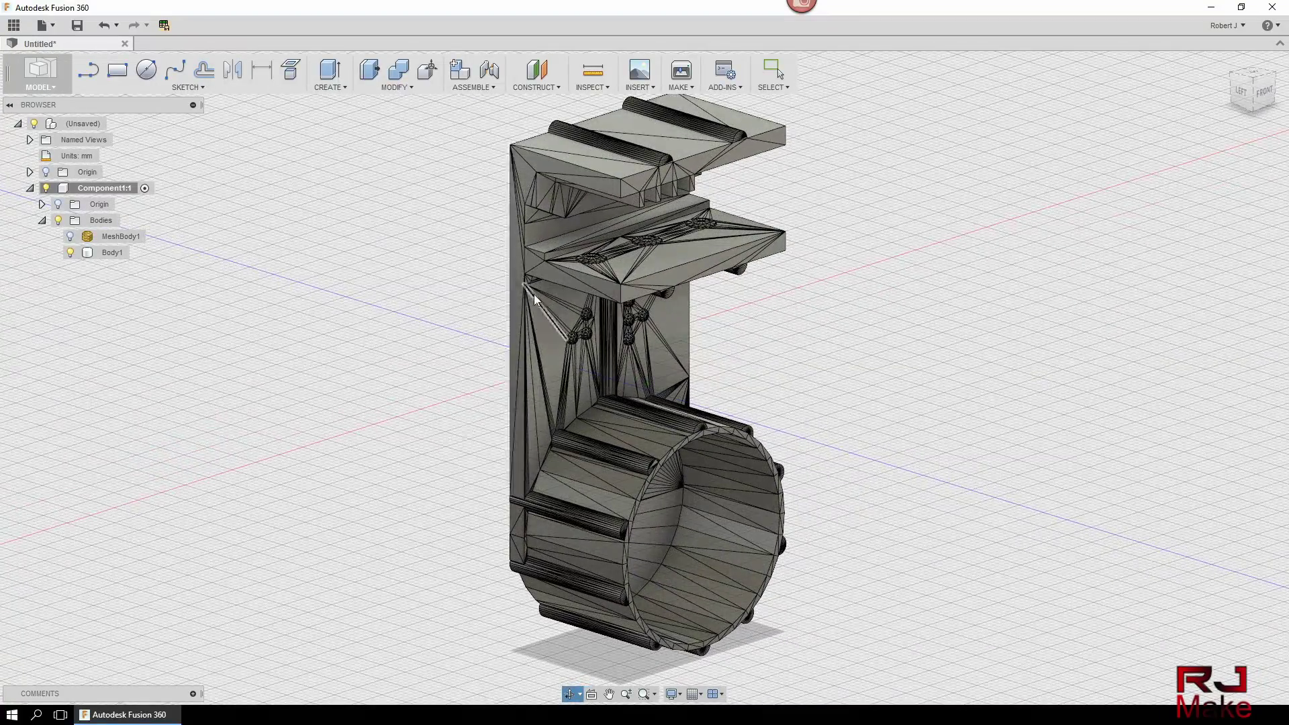
{"action": "key", "text": "Escape"}
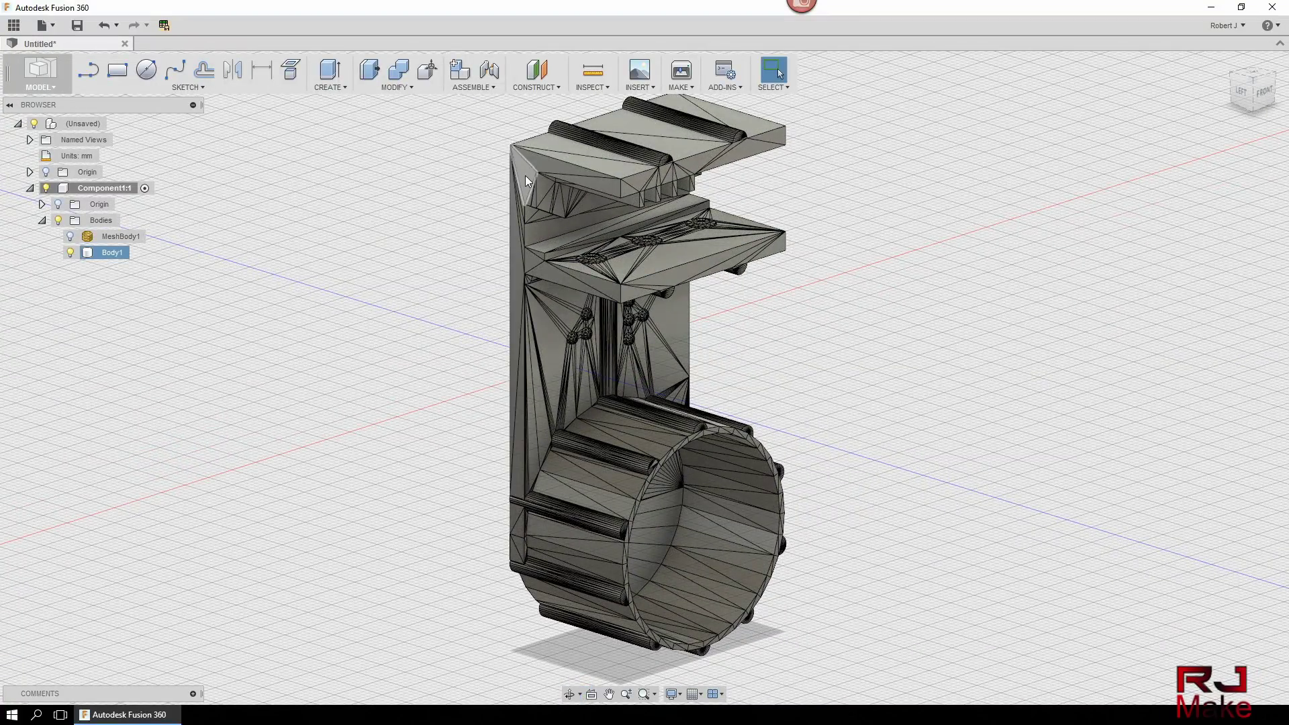
{"action": "left_click", "coordinate": [476, 287]}
{"action": "mouse_move", "coordinate": [481, 375]}
{"action": "middle_mouse_down", "text": "shift"}
{"action": "mouse_move", "coordinate": [433, 358]}
{"action": "mouse_move", "coordinate": [461, 369]}
{"action": "middle_mouse_up", "text": "shift"}
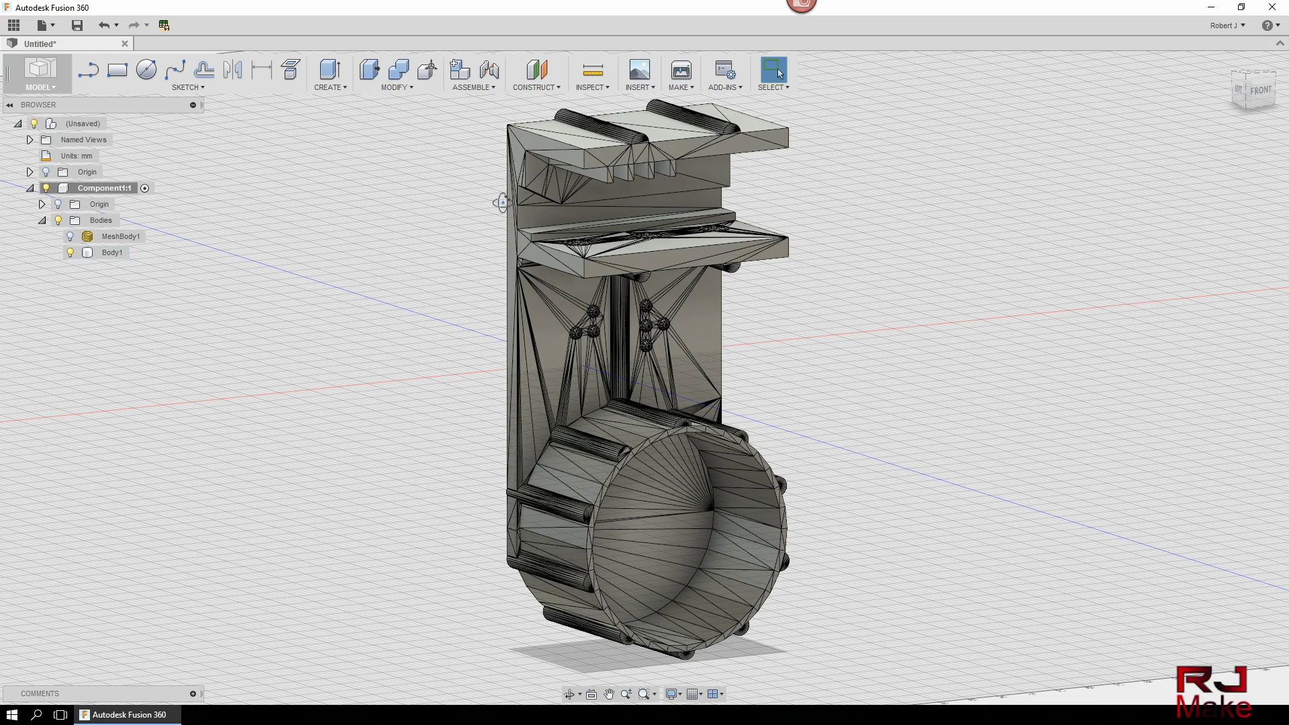
{"action": "middle_click_drag", "start_coordinate": [510, 180], "coordinate": [437, 138], "text": "shift"}
{"action": "key", "text": "Escape"}
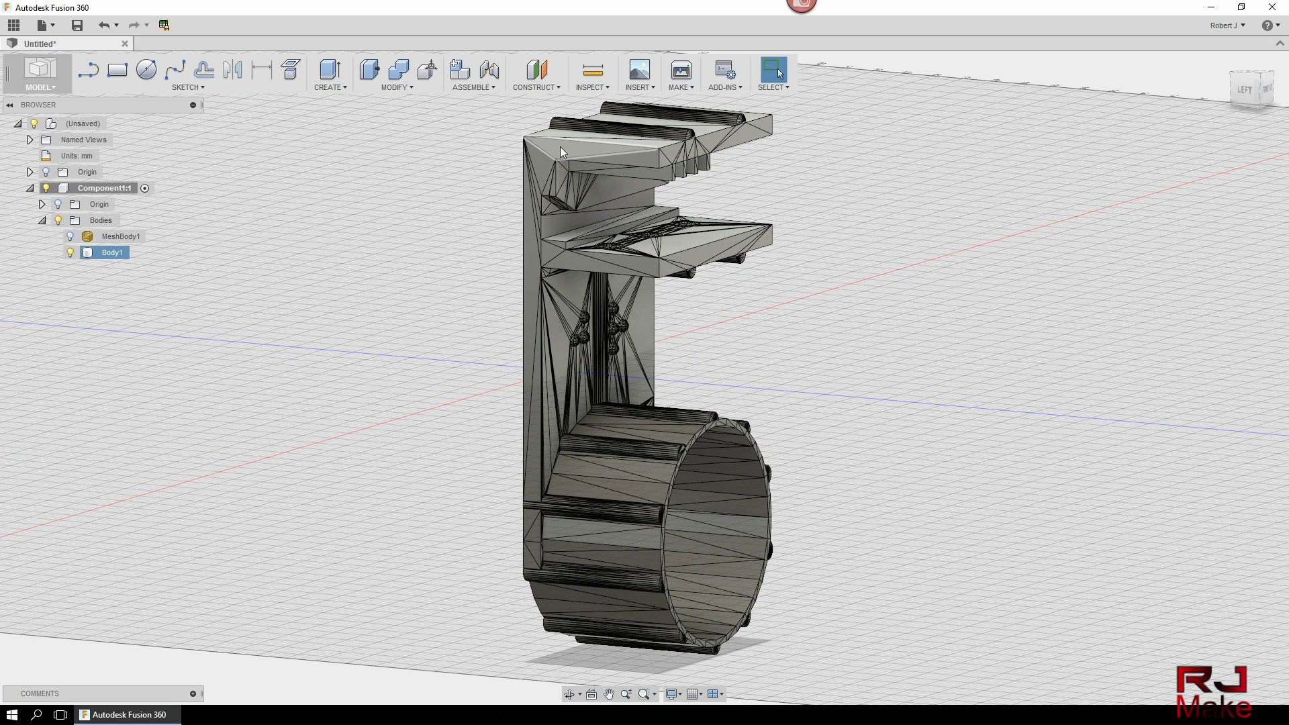
{"action": "left_click", "coordinate": [560, 146]}
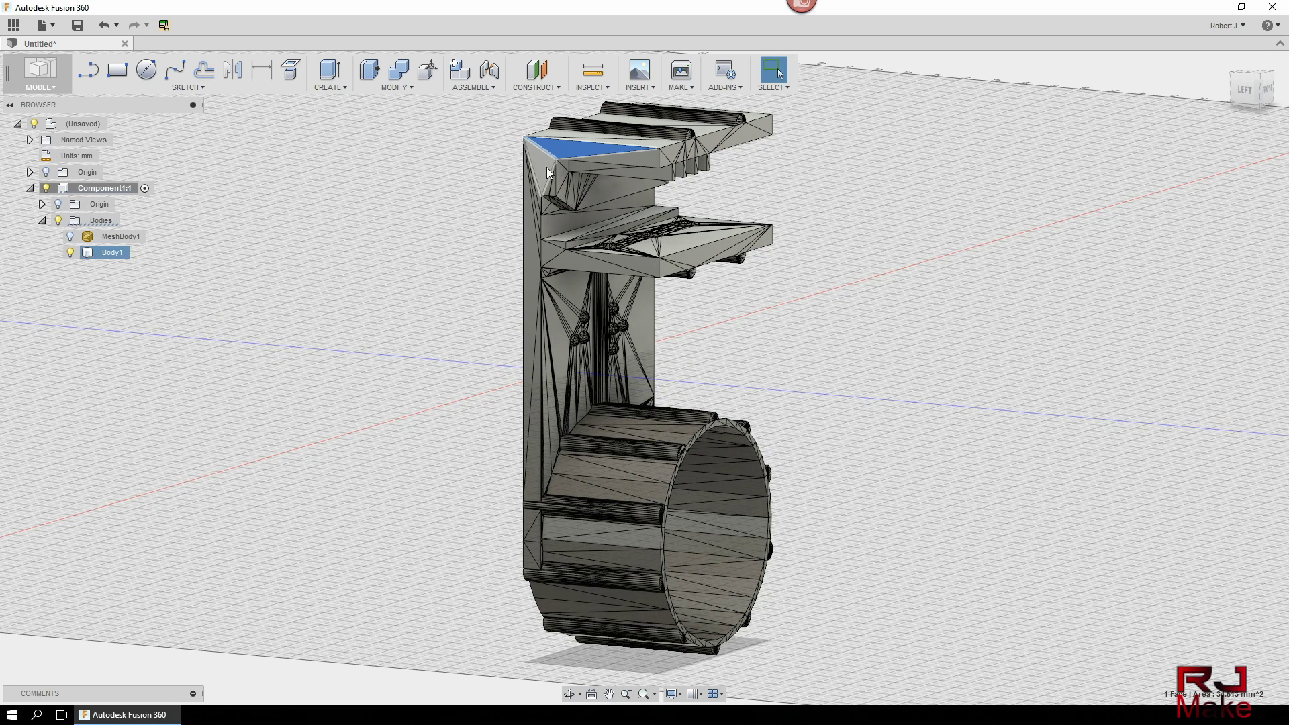
Frame the brace's upper recess and select a triangulated face inside it
{"action": "scroll", "coordinate": [546, 167], "scroll_direction": "down", "scroll_amount": 1}
{"action": "scroll", "coordinate": [565, 148], "scroll_direction": "up", "scroll_amount": 4}
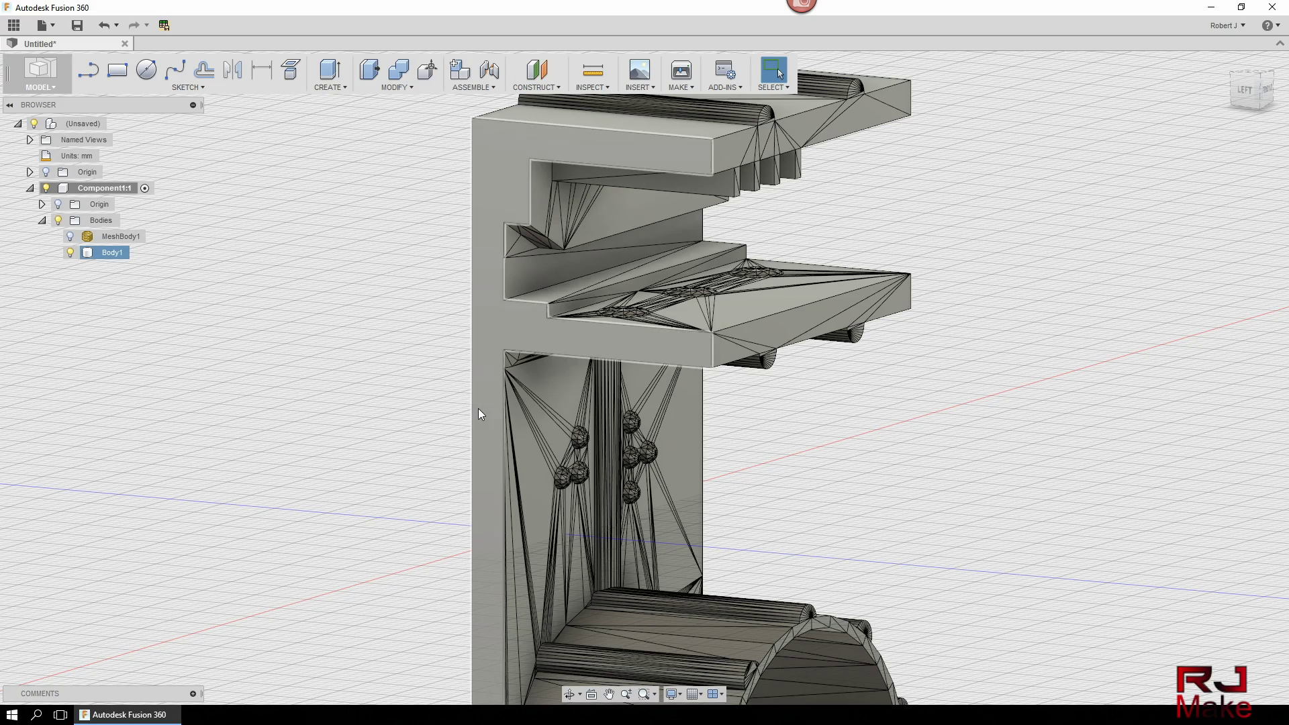
{"action": "scroll", "coordinate": [478, 408], "scroll_direction": "down", "scroll_amount": 2}
{"action": "scroll", "coordinate": [484, 417], "scroll_direction": "down", "scroll_amount": 3}
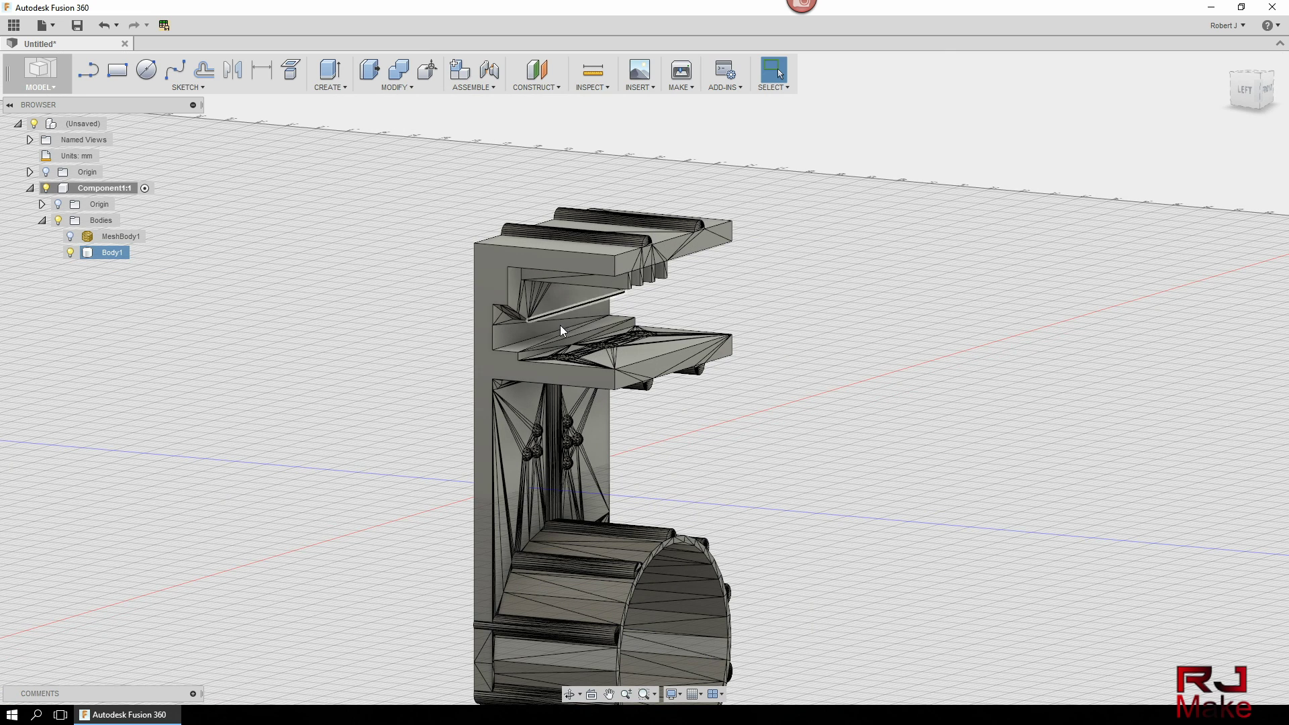
{"action": "left_click", "coordinate": [788, 314]}
{"action": "middle_click_drag", "start_coordinate": [789, 314], "coordinate": [749, 356]}
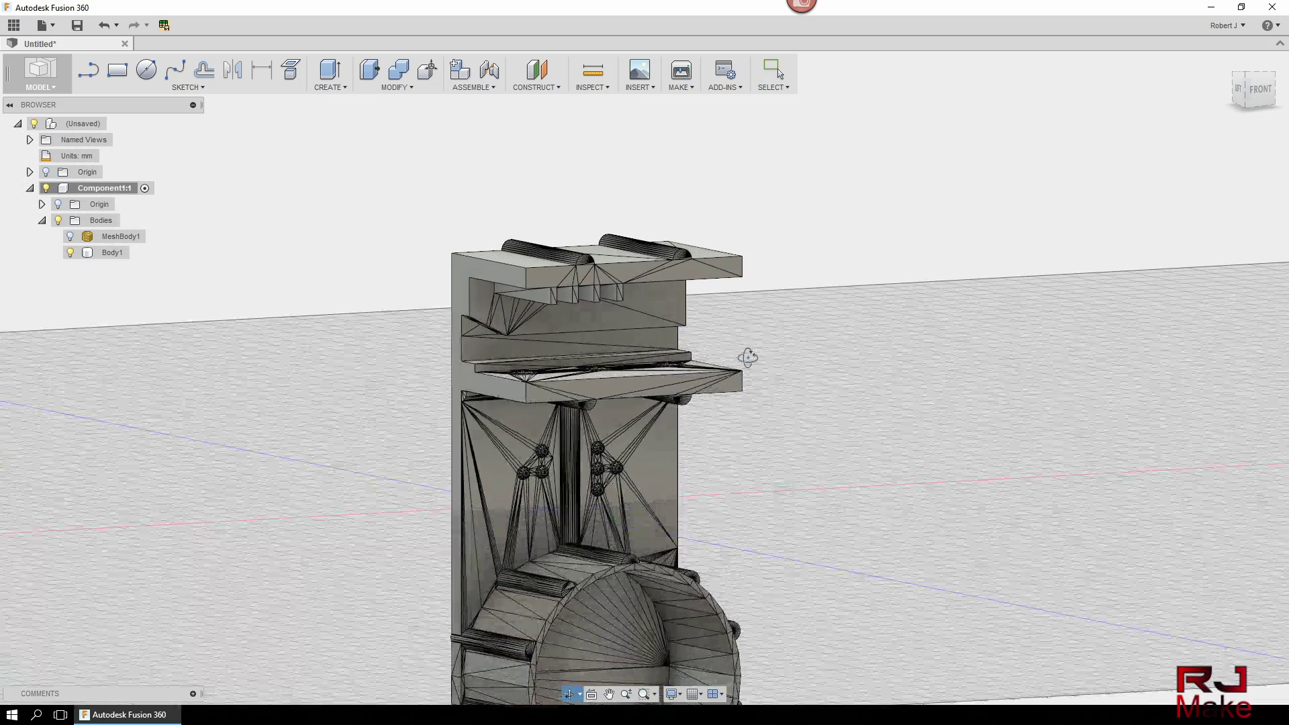
{"action": "left_click", "coordinate": [472, 334]}
{"action": "scroll", "coordinate": [481, 321], "scroll_direction": "up", "scroll_amount": 5}
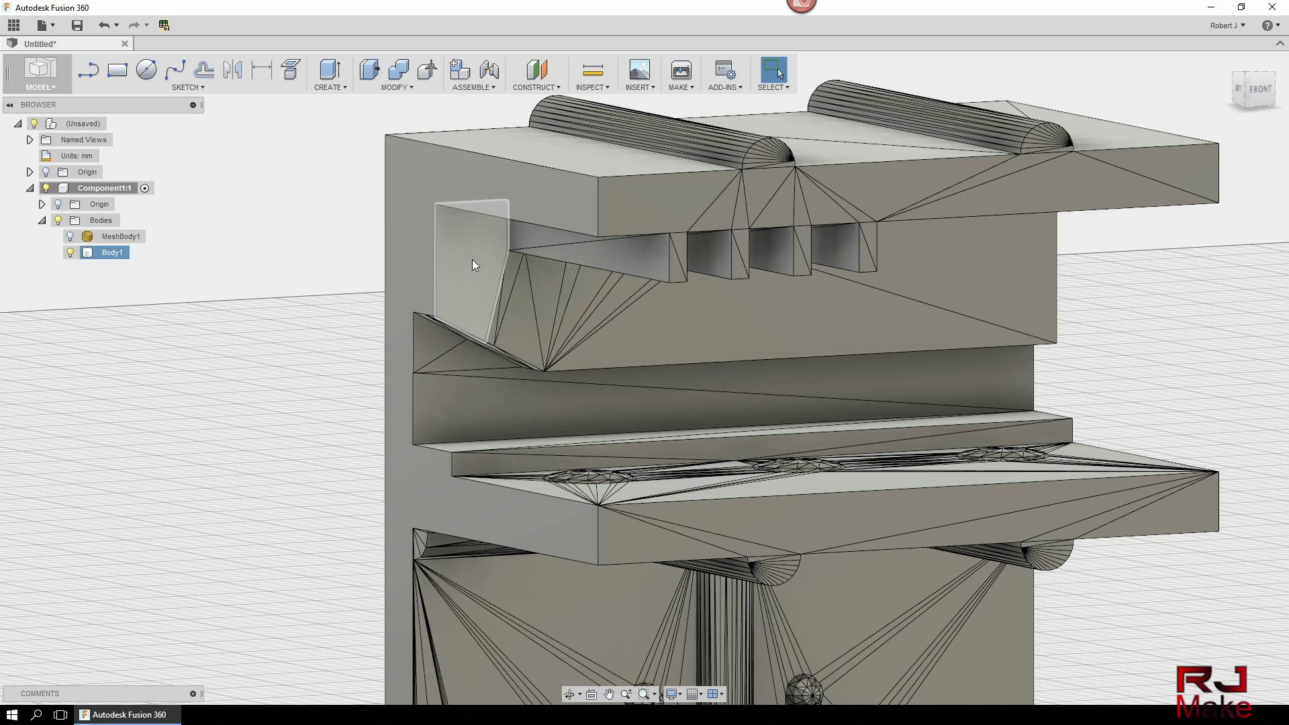
{"action": "left_click", "coordinate": [510, 279]}
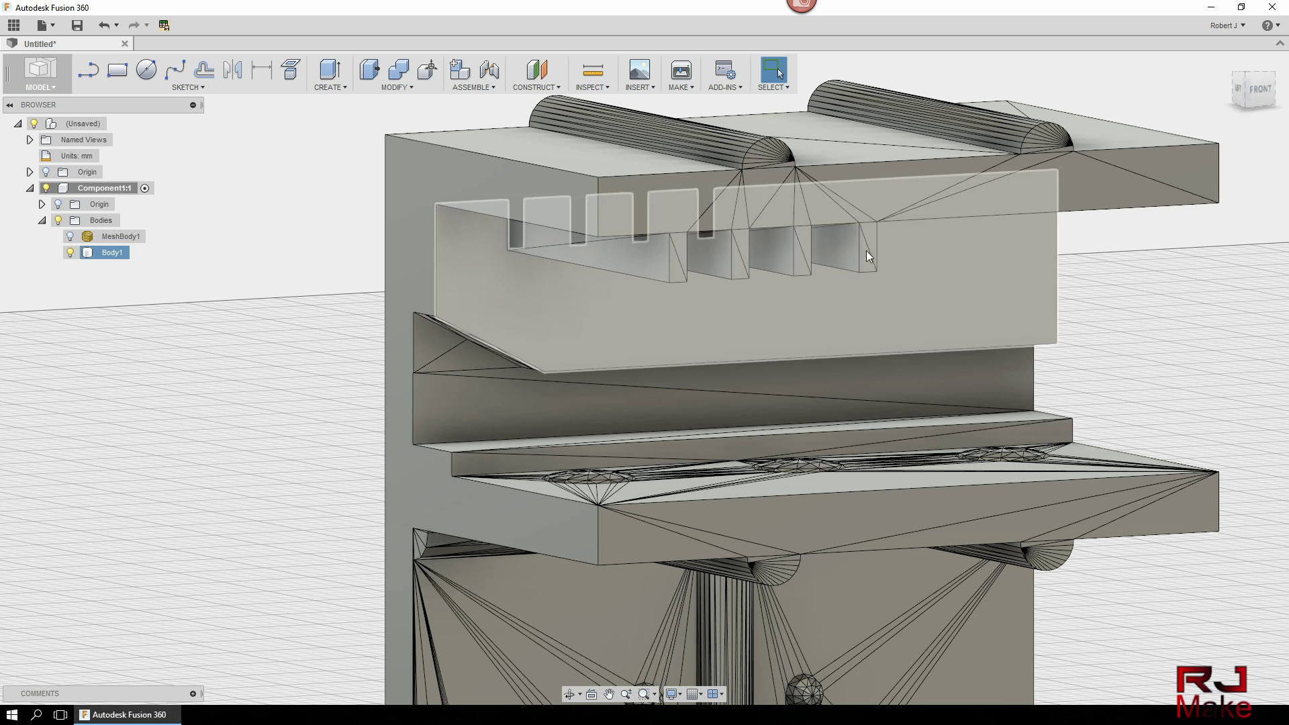
Delete the stray triangle and successive recess faces until the slots merge into one flat pocket
{"action": "left_click", "coordinate": [618, 256]}
{"action": "key", "text": "Delete"}
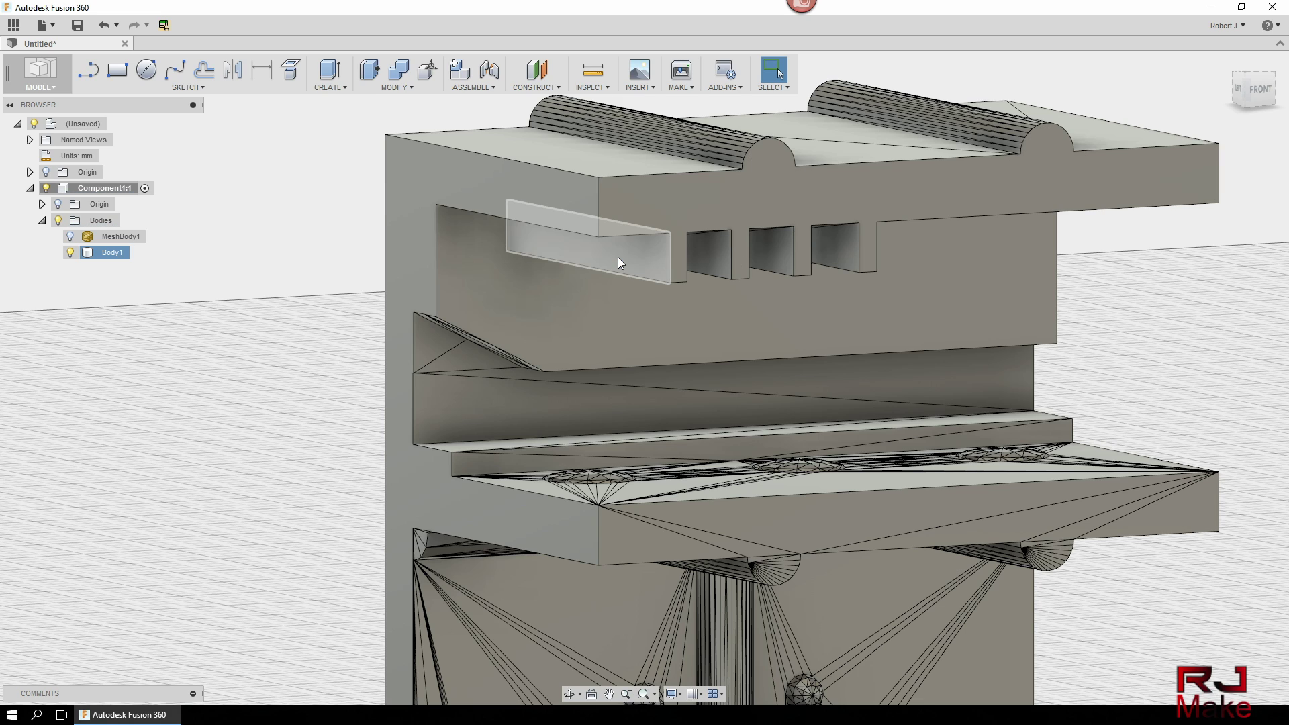
{"action": "left_click", "coordinate": [647, 259]}
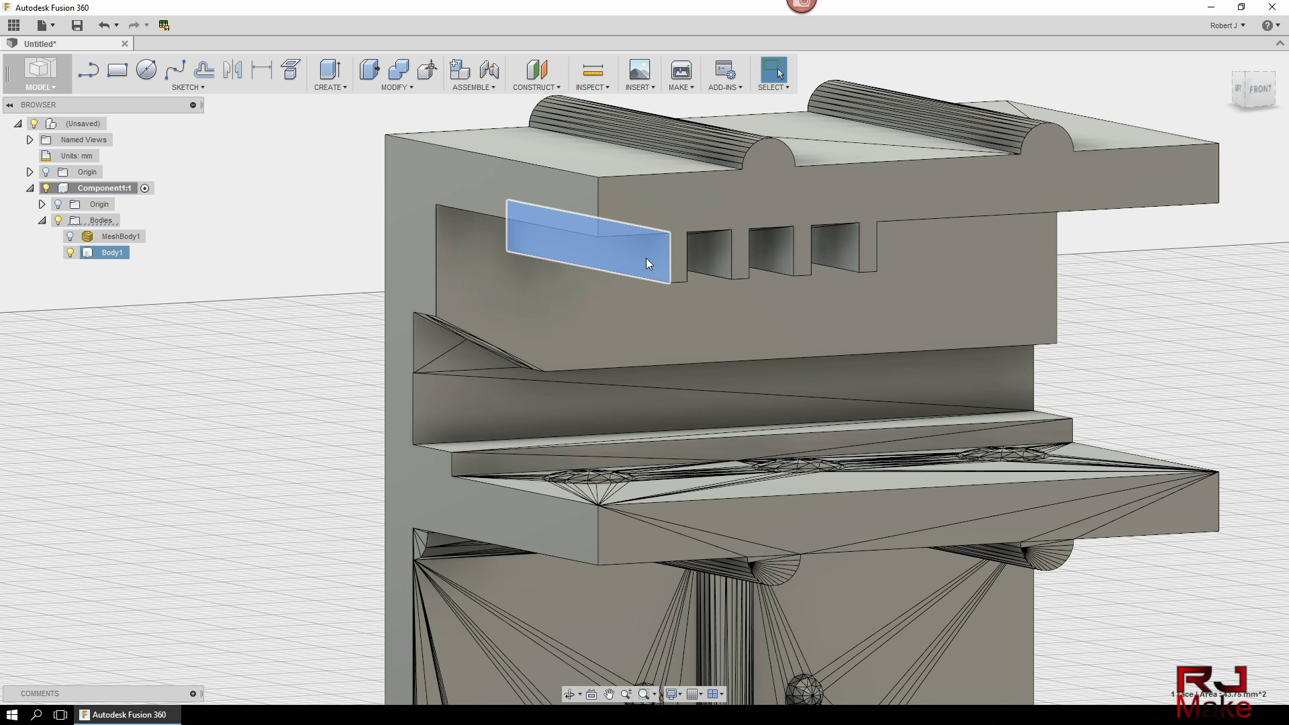
{"action": "key", "text": "Delete"}
{"action": "left_click", "coordinate": [674, 258]}
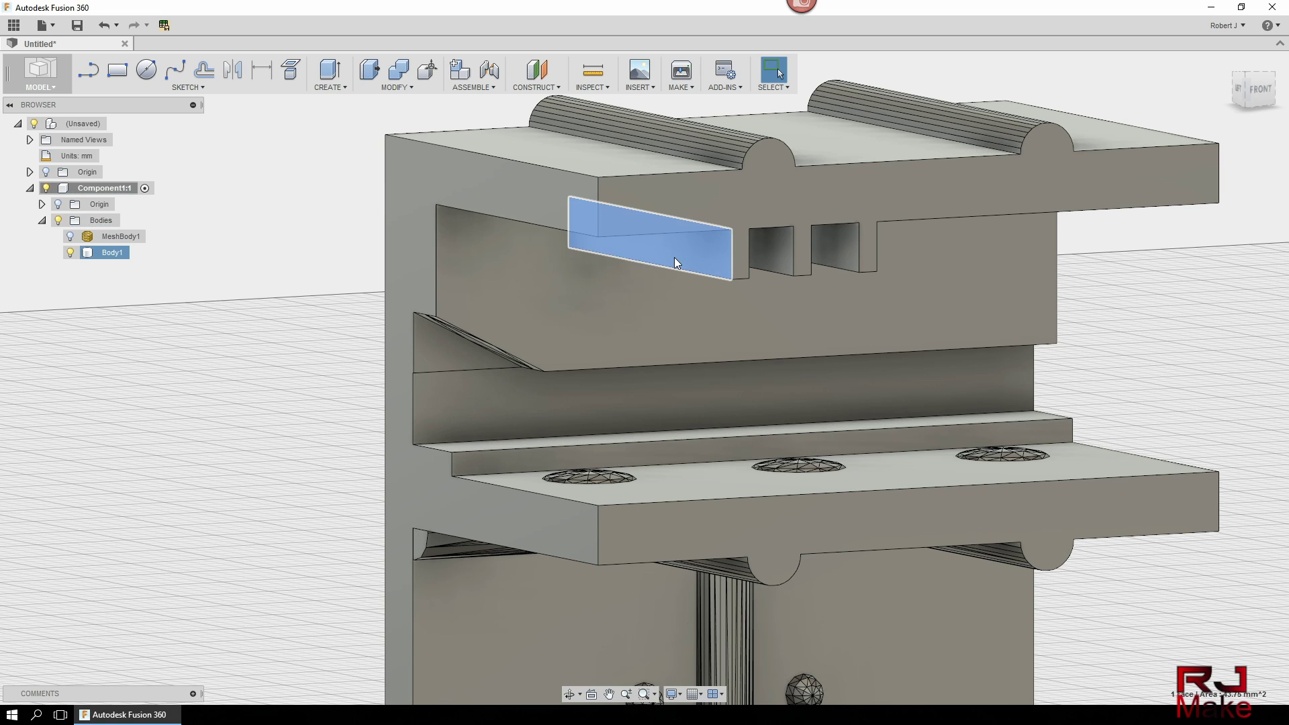
{"action": "key", "text": "Delete"}
{"action": "left_click", "coordinate": [773, 258]}
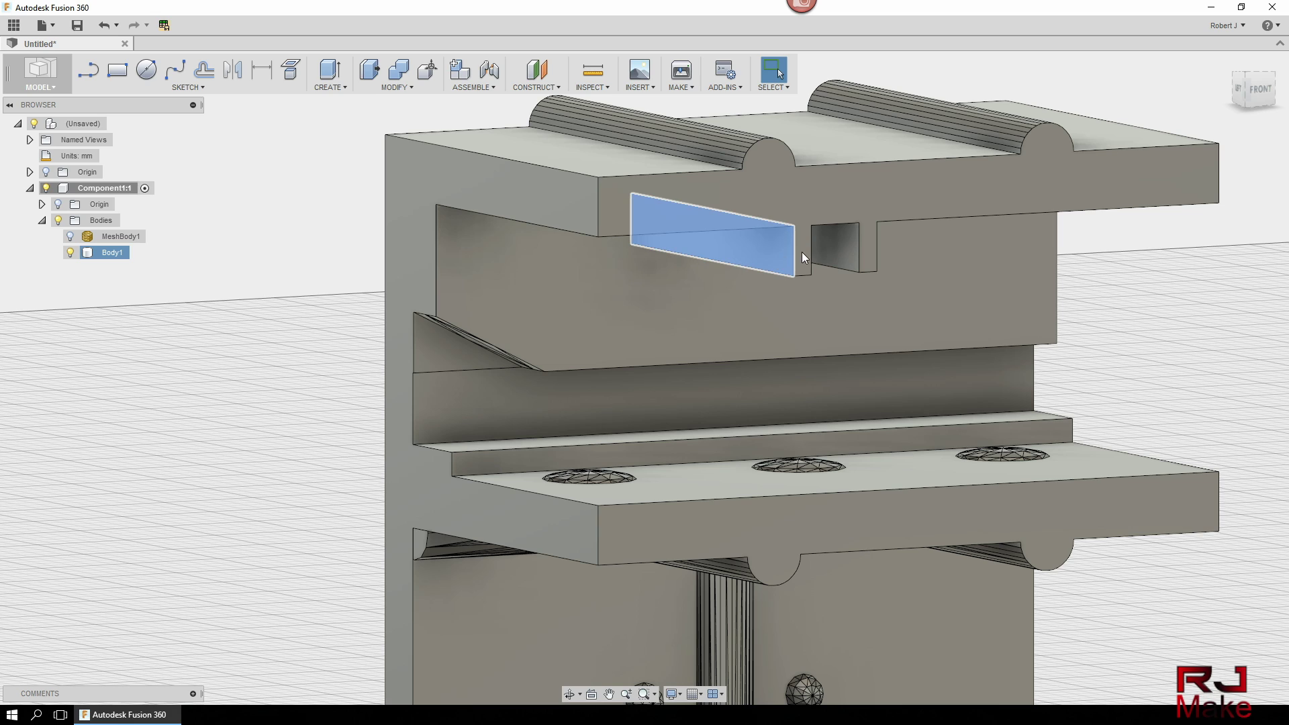
{"action": "key", "text": "Delete"}
{"action": "left_click", "coordinate": [802, 253]}
{"action": "key", "text": "Delete"}
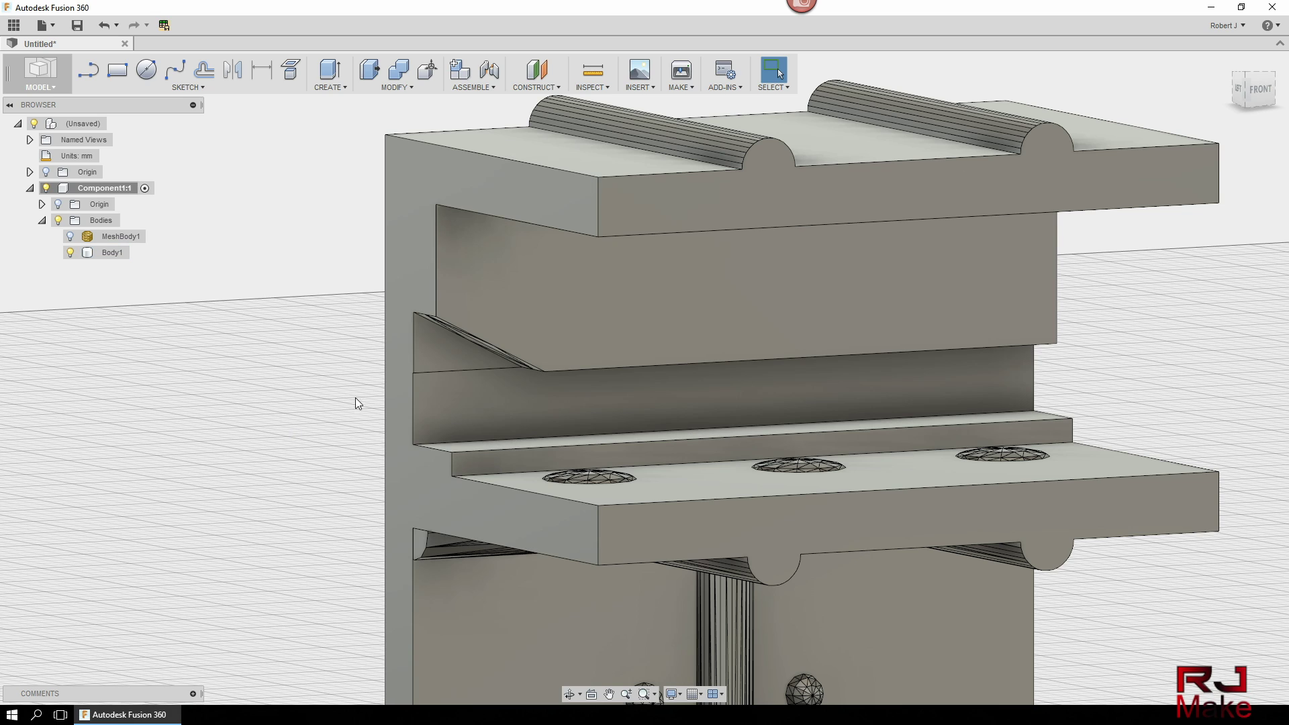
Orbit to the left side, zoom in, and inspect the triangles of the slanted face
{"action": "middle_click_drag", "start_coordinate": [323, 414], "coordinate": [486, 372], "text": "shift"}
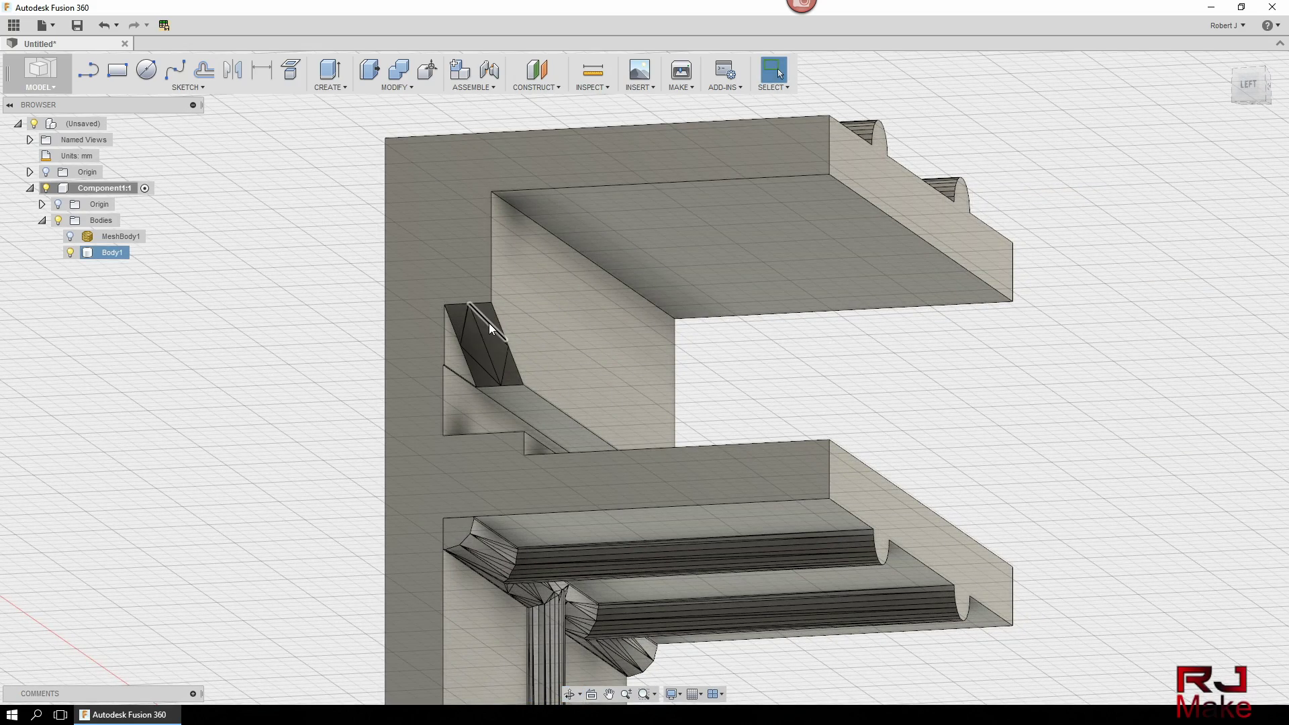
{"action": "scroll", "coordinate": [468, 349], "scroll_direction": "up", "scroll_amount": 1}
{"action": "scroll", "coordinate": [469, 349], "scroll_direction": "up", "scroll_amount": 6}
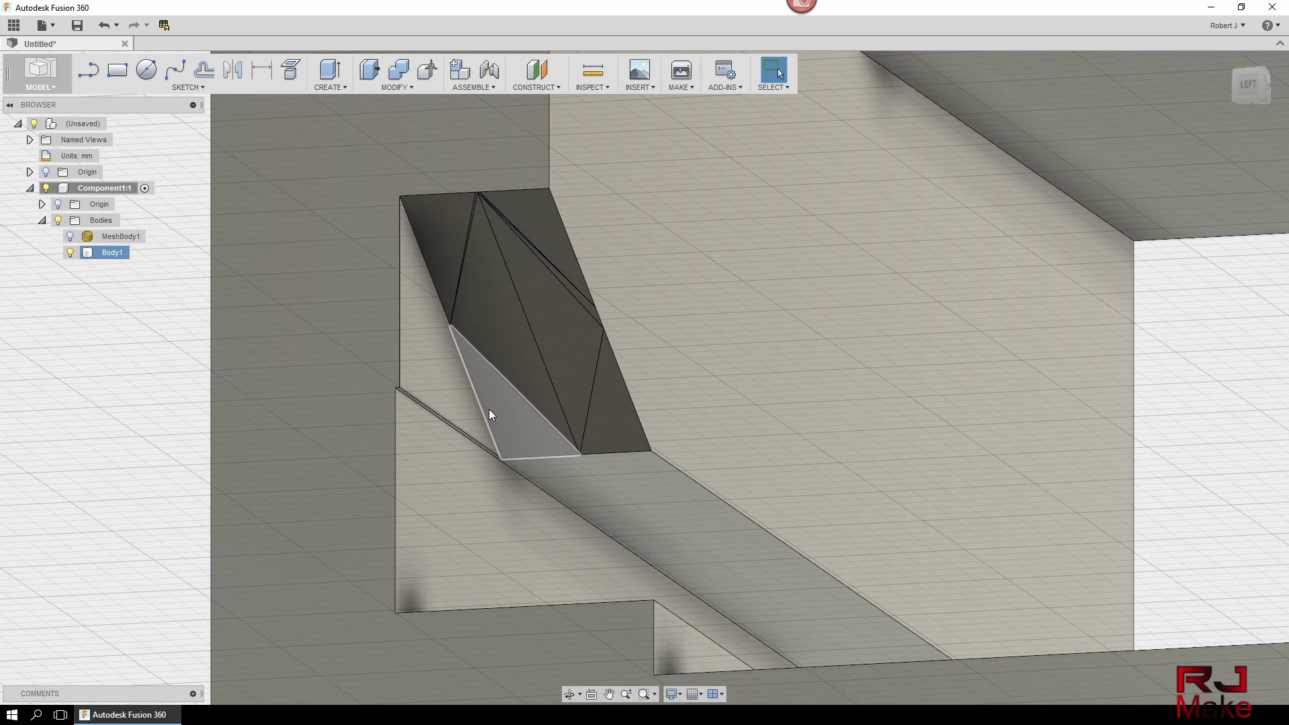
{"action": "left_click", "coordinate": [500, 420]}
{"action": "left_click", "coordinate": [502, 419]}
{"action": "left_click", "coordinate": [578, 332]}
{"action": "left_click", "coordinate": [578, 319]}
{"action": "left_click", "coordinate": [535, 233]}
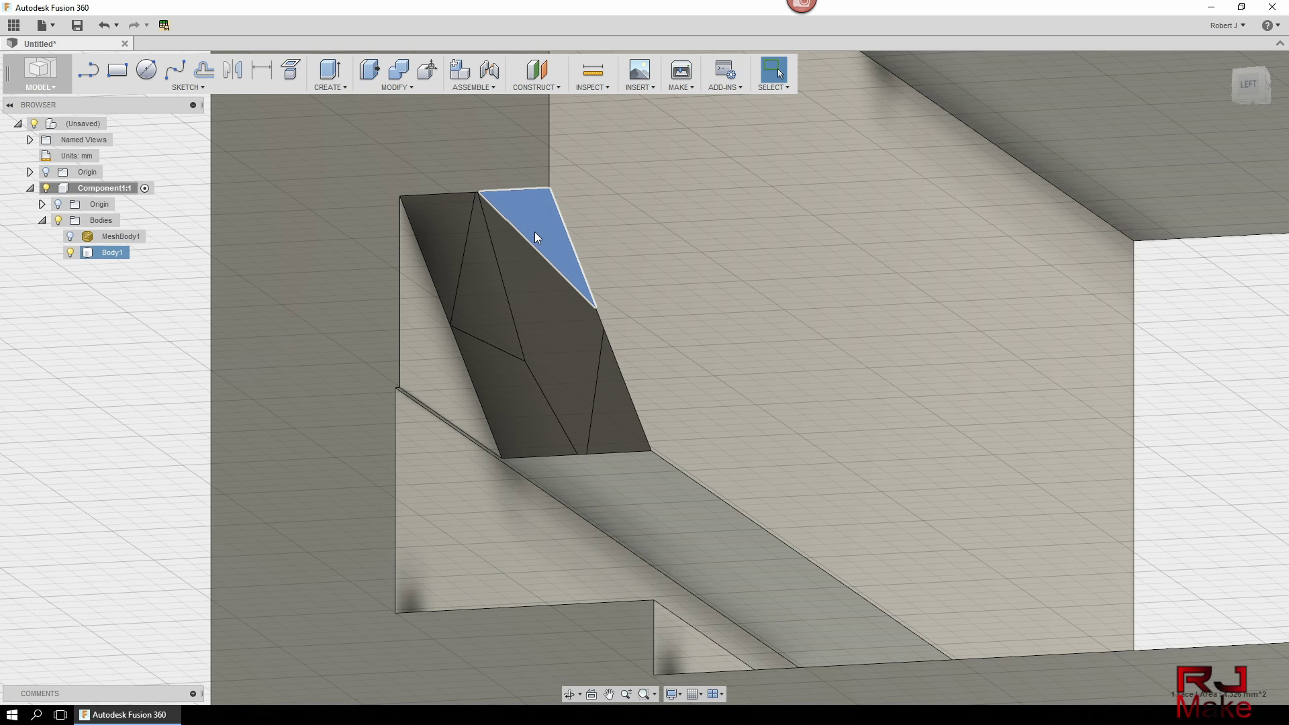
{"action": "left_click", "coordinate": [532, 236]}
{"action": "left_click", "coordinate": [491, 286]}
{"action": "left_click", "coordinate": [490, 285]}
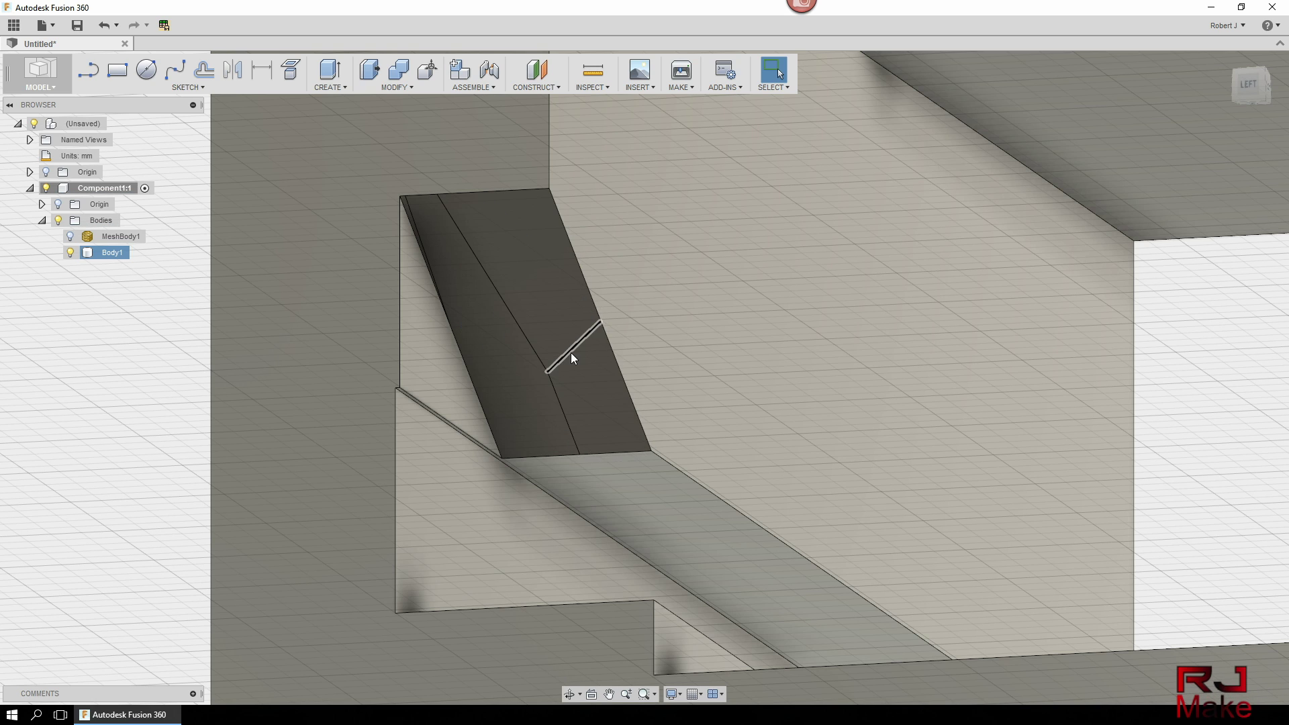
Delete the remaining split part so the slant becomes one planar face, then zoom back out
{"action": "left_click", "coordinate": [565, 329]}
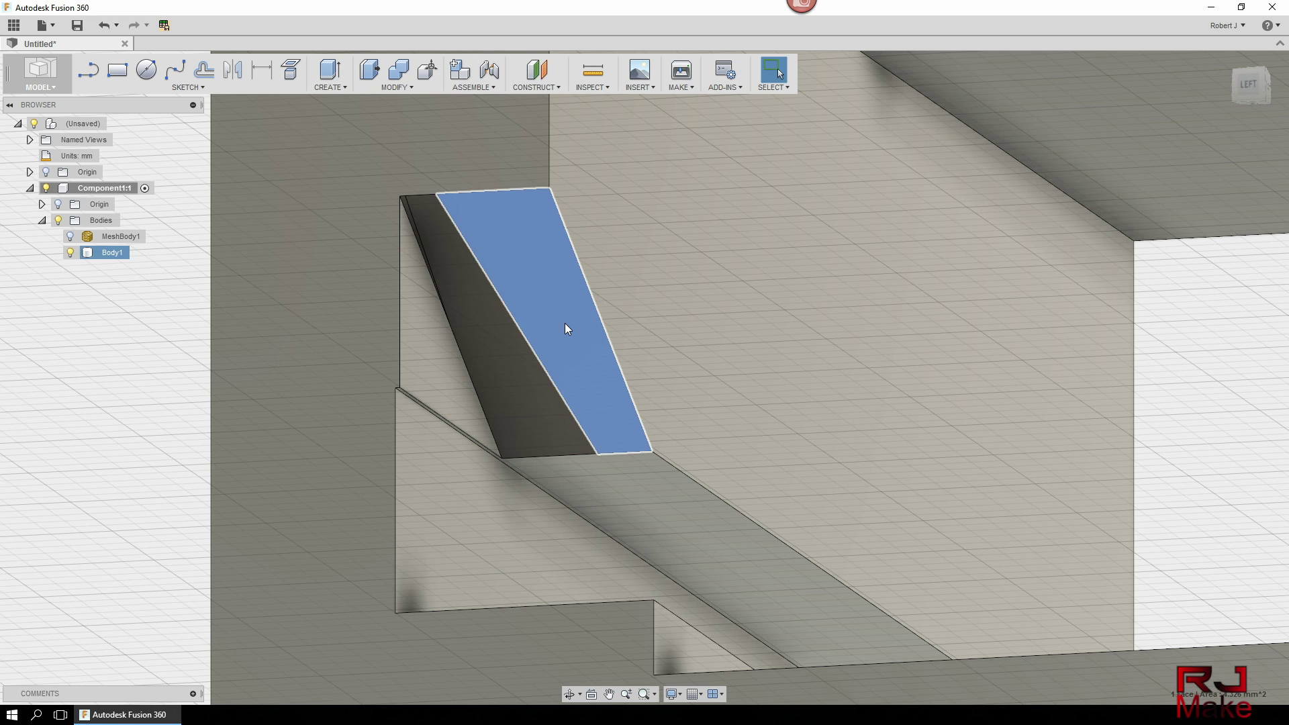
{"action": "key", "text": "Delete"}
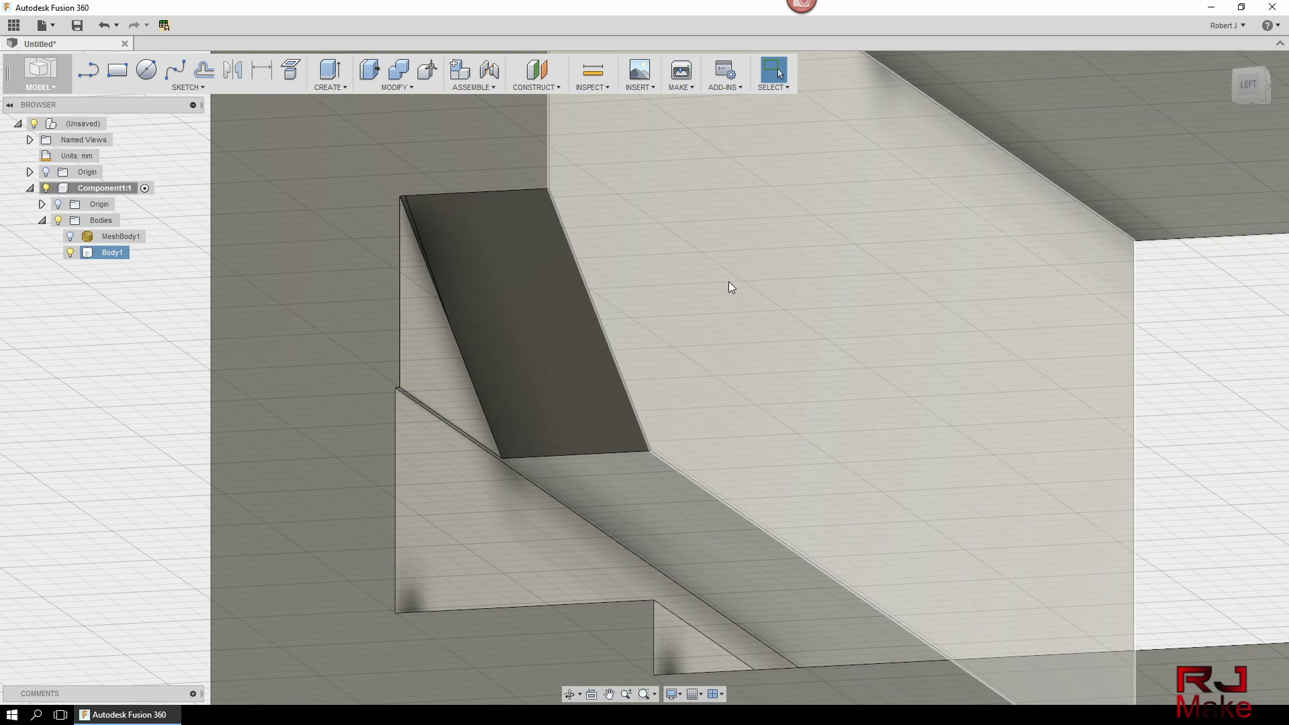
{"action": "scroll", "coordinate": [731, 288], "scroll_direction": "down", "scroll_amount": 5}
{"action": "scroll", "coordinate": [700, 300], "scroll_direction": "down", "scroll_amount": 8}
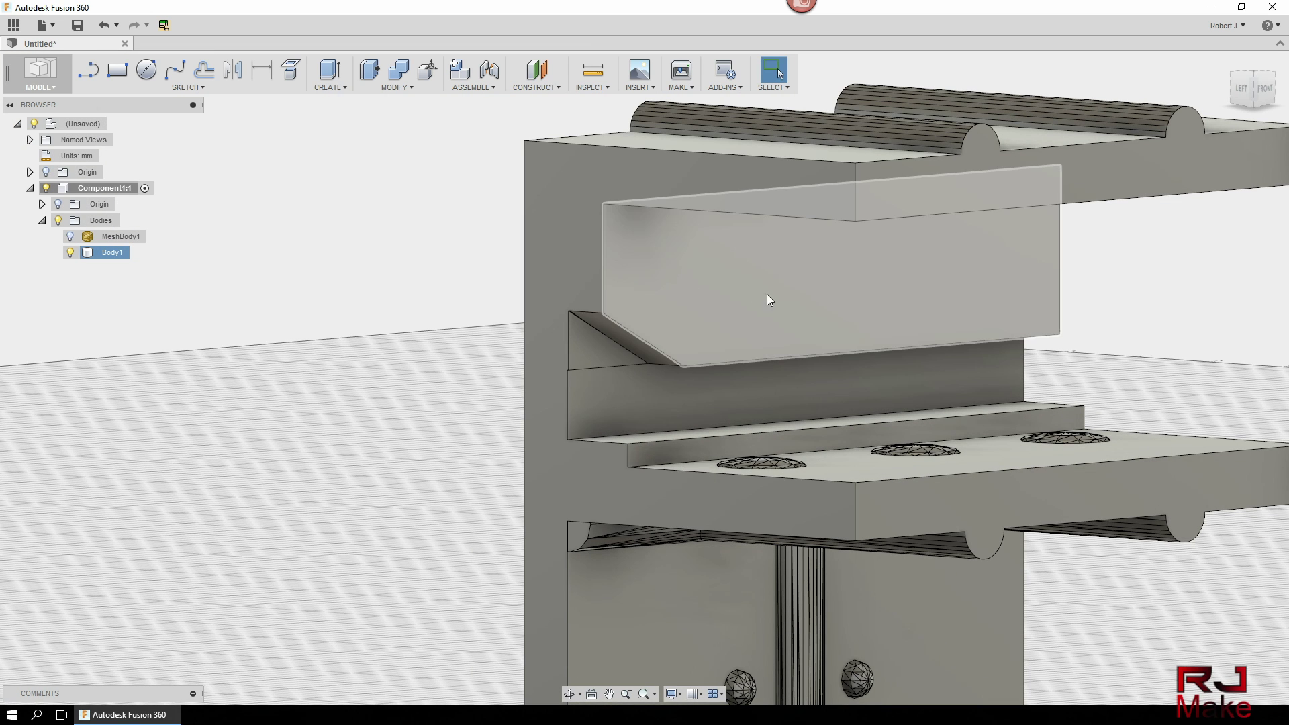
{"action": "mouse_move", "coordinate": [771, 312]}
{"action": "middle_mouse_down", "text": "shift"}
{"action": "mouse_move", "coordinate": [714, 316]}
{"action": "mouse_move", "coordinate": [705, 268]}
{"action": "mouse_move", "coordinate": [702, 305]}
{"action": "mouse_move", "coordinate": [820, 323]}
{"action": "mouse_move", "coordinate": [645, 311]}
{"action": "mouse_move", "coordinate": [751, 313]}
{"action": "middle_mouse_up", "text": "shift"}
Turn on Capture Design History for the root design
{"action": "key", "text": "Escape"}
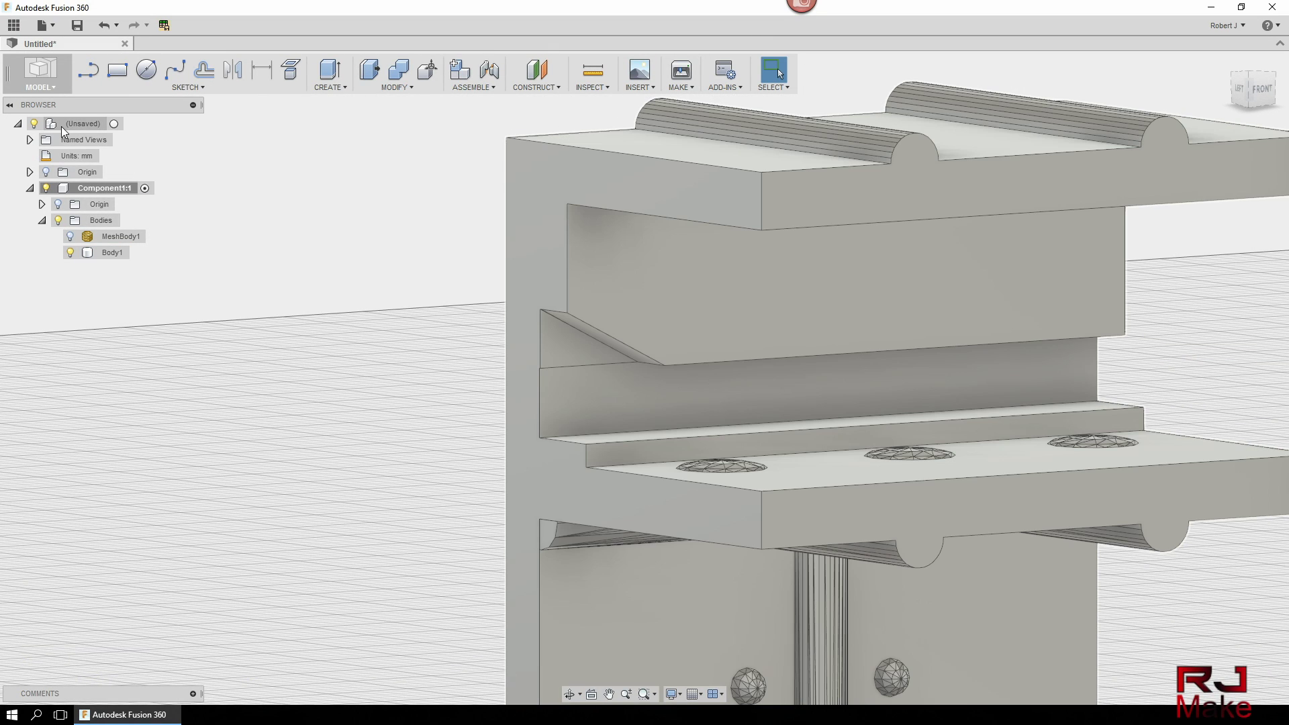
{"action": "right_click", "coordinate": [62, 125]}
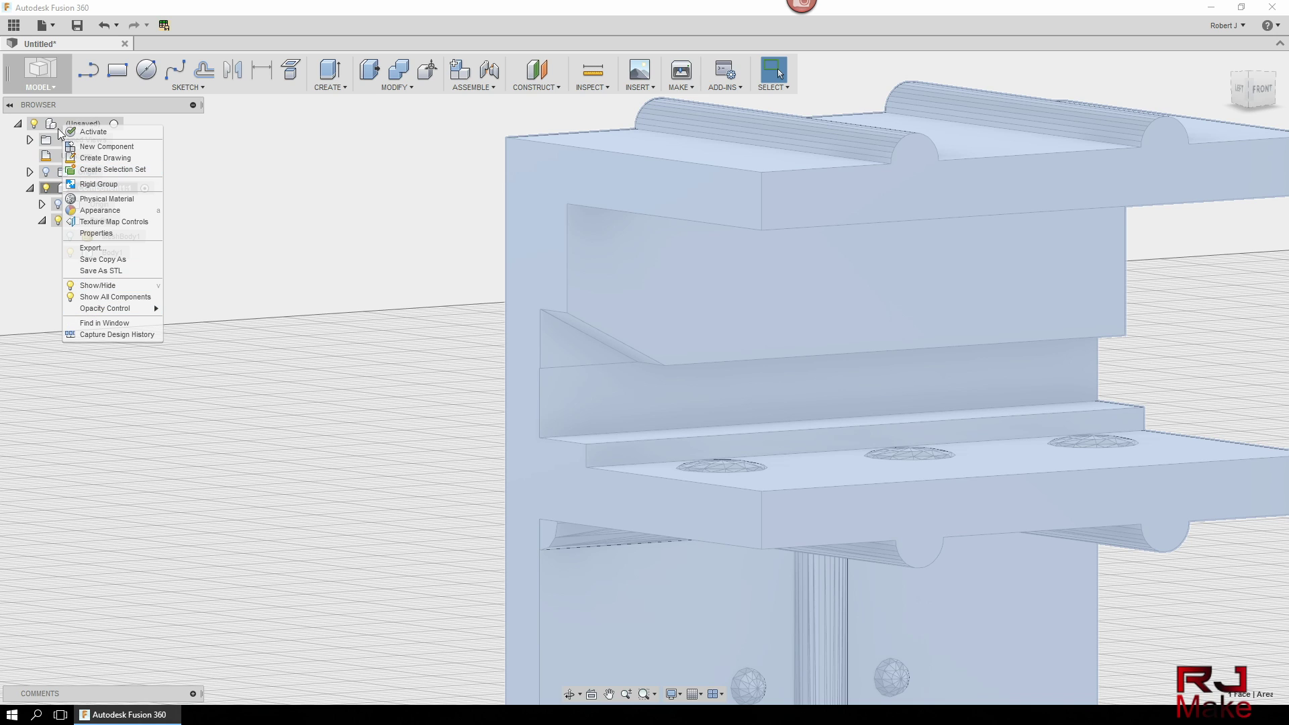
{"action": "left_click", "coordinate": [106, 334]}
Zoom and orbit around the edited brace to view it from the left
{"action": "scroll", "coordinate": [502, 430], "scroll_direction": "up", "scroll_amount": 2}
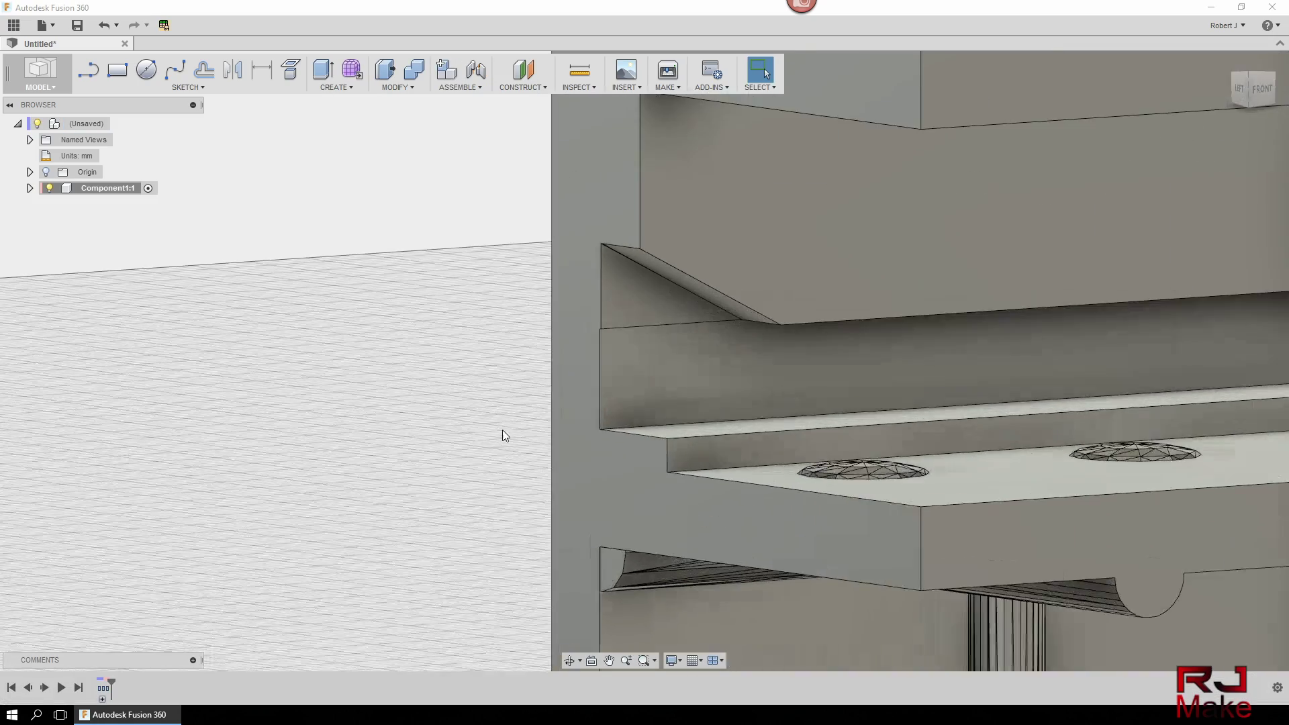
{"action": "scroll", "coordinate": [575, 441], "scroll_direction": "down", "scroll_amount": 4}
{"action": "scroll", "coordinate": [569, 436], "scroll_direction": "down", "scroll_amount": 2}
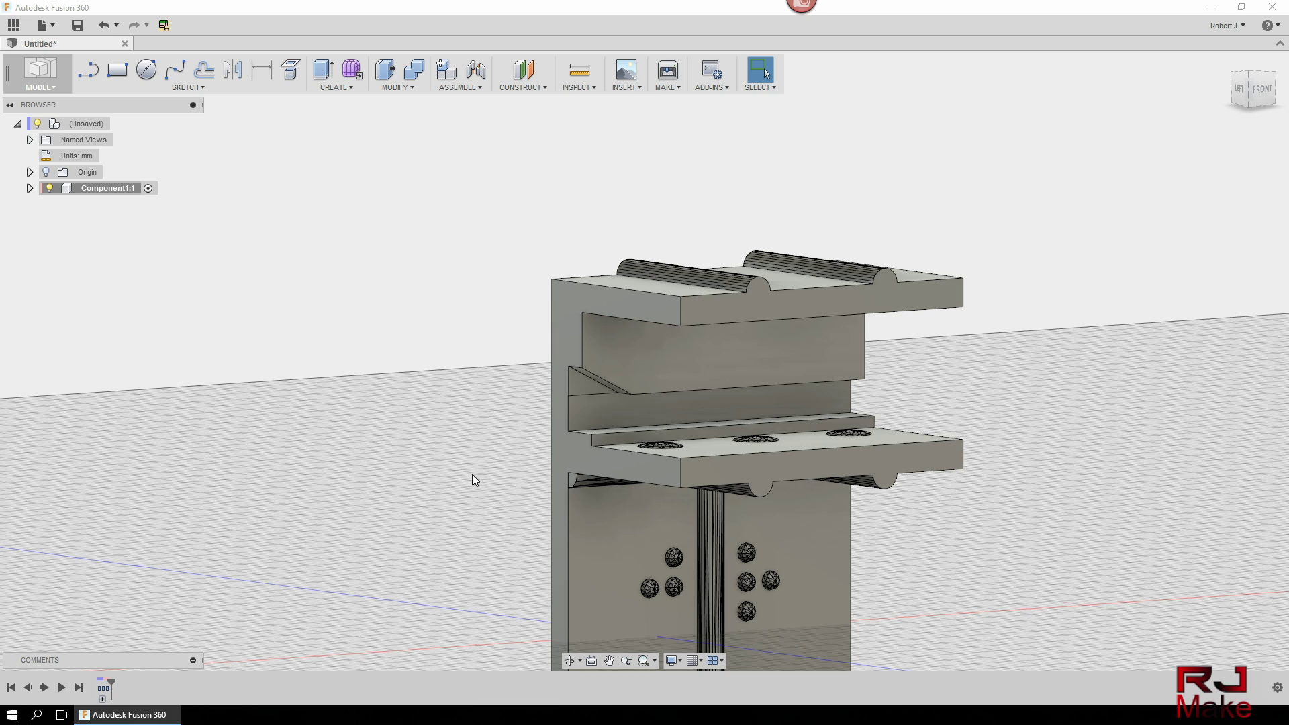
{"action": "scroll", "coordinate": [474, 475], "scroll_direction": "up", "scroll_amount": 2}
{"action": "scroll", "coordinate": [517, 481], "scroll_direction": "down", "scroll_amount": 4}
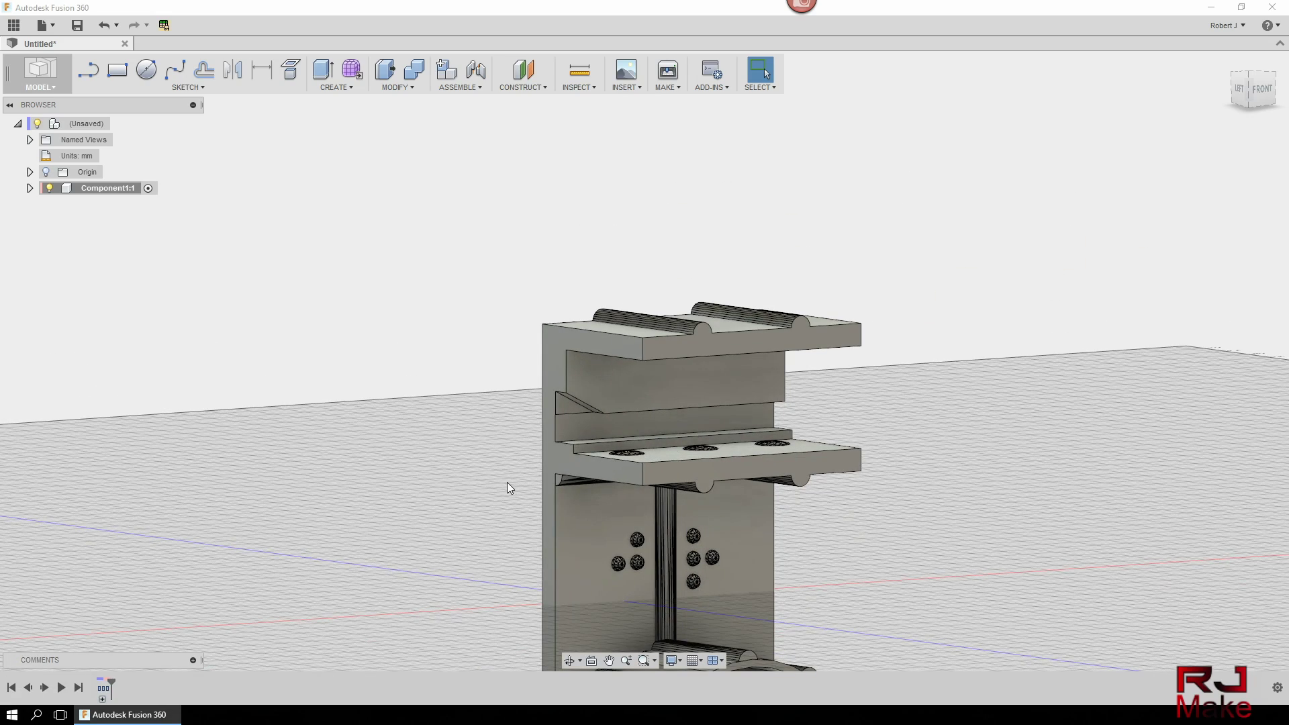
{"action": "mouse_move", "coordinate": [506, 475]}
{"action": "middle_mouse_down", "text": "shift"}
{"action": "mouse_move", "coordinate": [478, 470]}
{"action": "mouse_move", "coordinate": [514, 478]}
{"action": "middle_mouse_up", "text": "shift"}
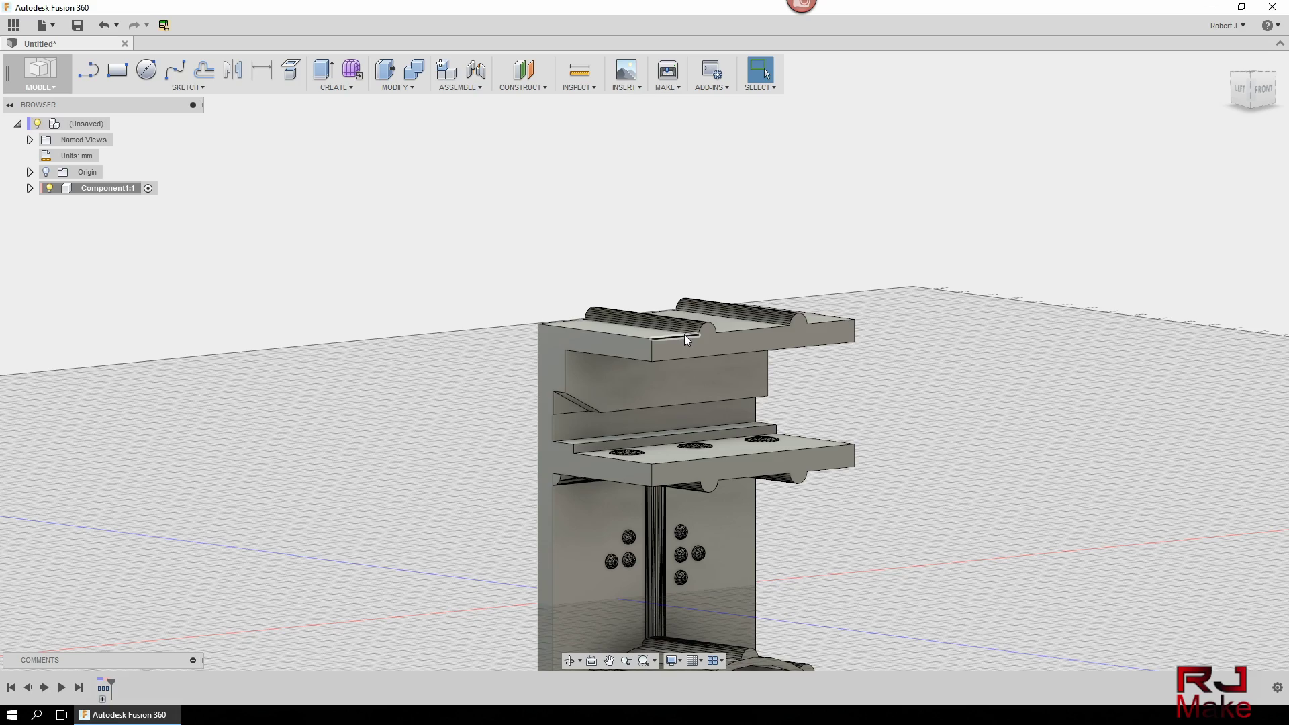
{"action": "middle_click_drag", "start_coordinate": [546, 389], "coordinate": [579, 389], "text": "shift"}
Start a new sketch on the brace's flat side face
{"action": "key", "text": "Escape"}
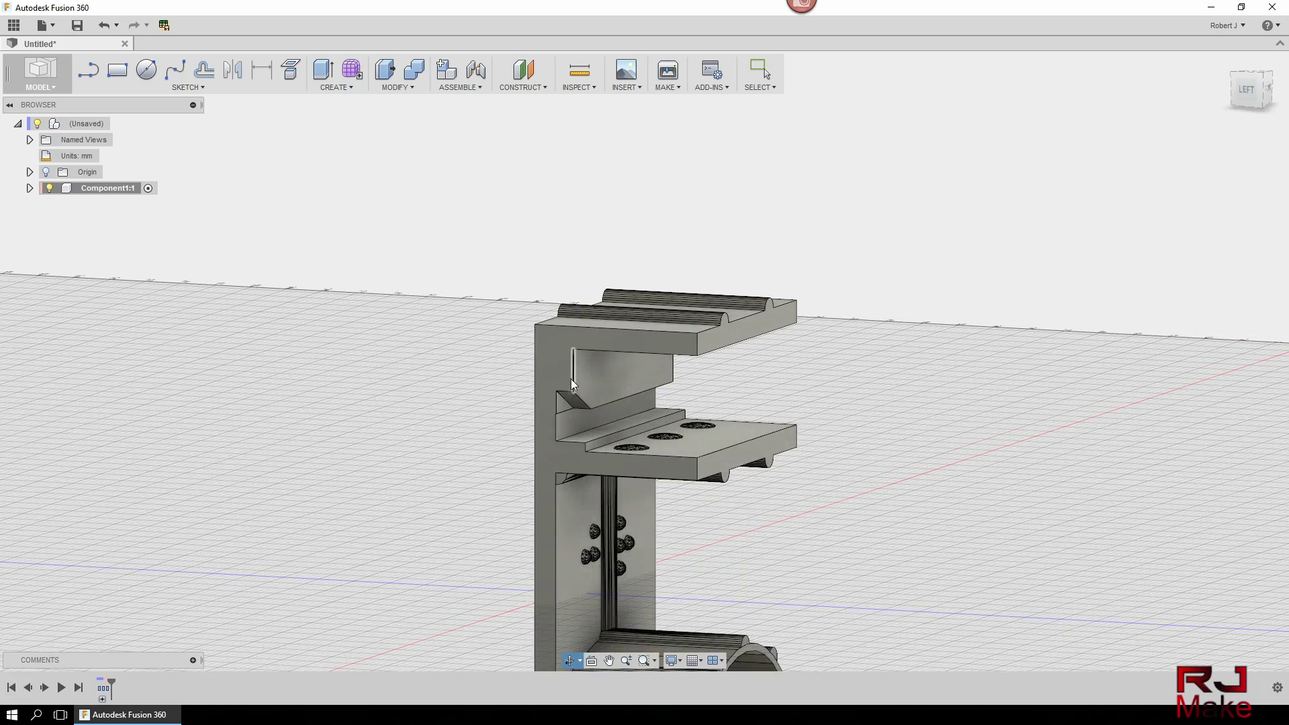
{"action": "left_click", "coordinate": [549, 361]}
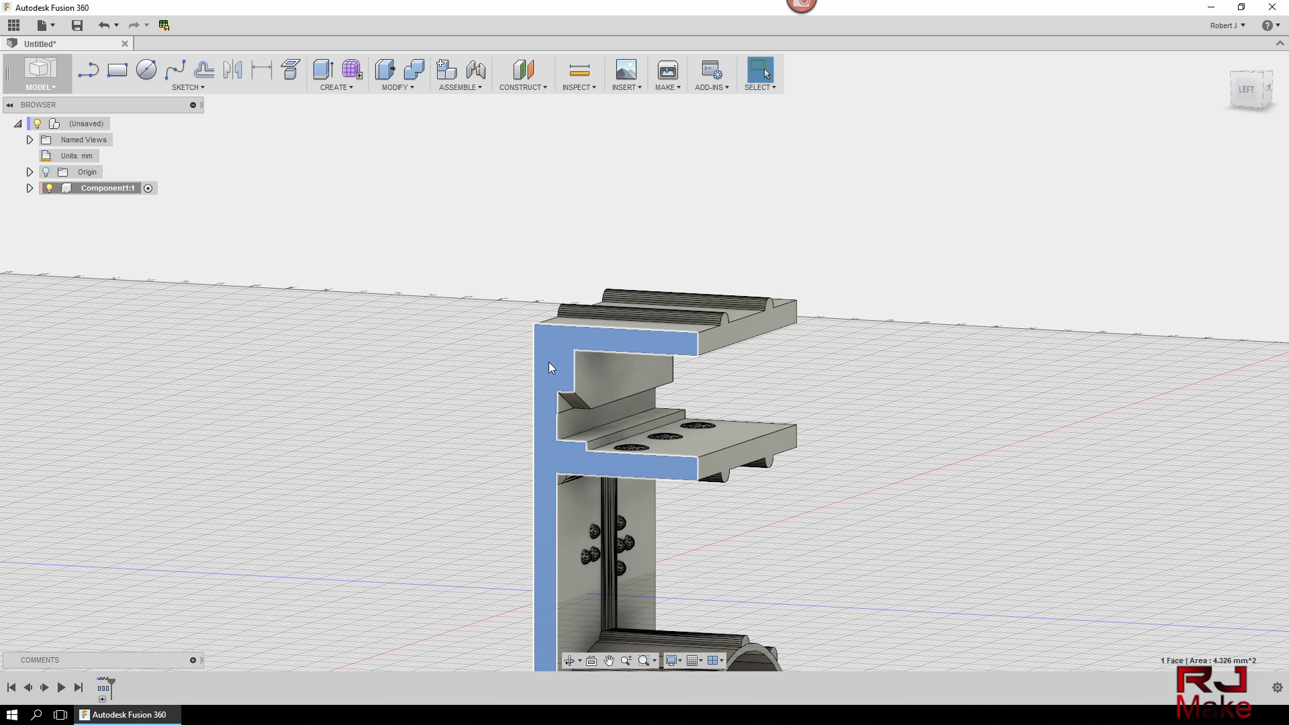
{"action": "right_click", "coordinate": [550, 361]}
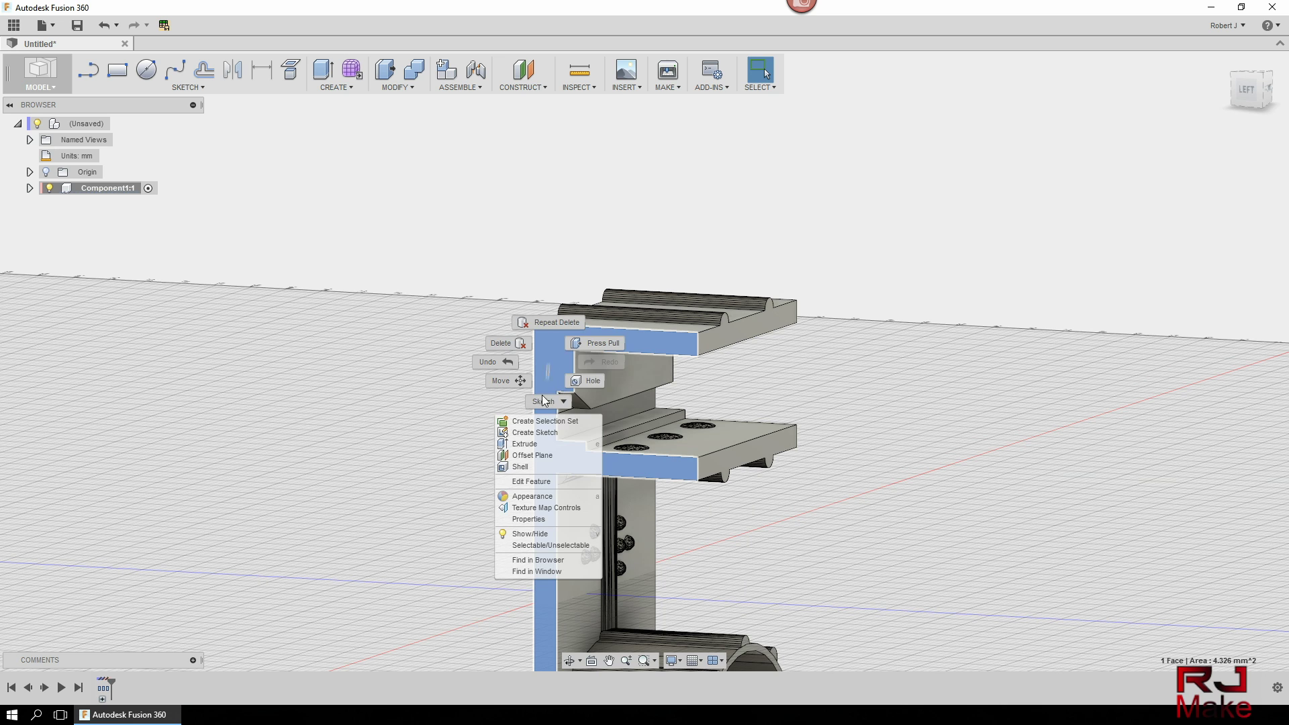
{"action": "left_click", "coordinate": [537, 432]}
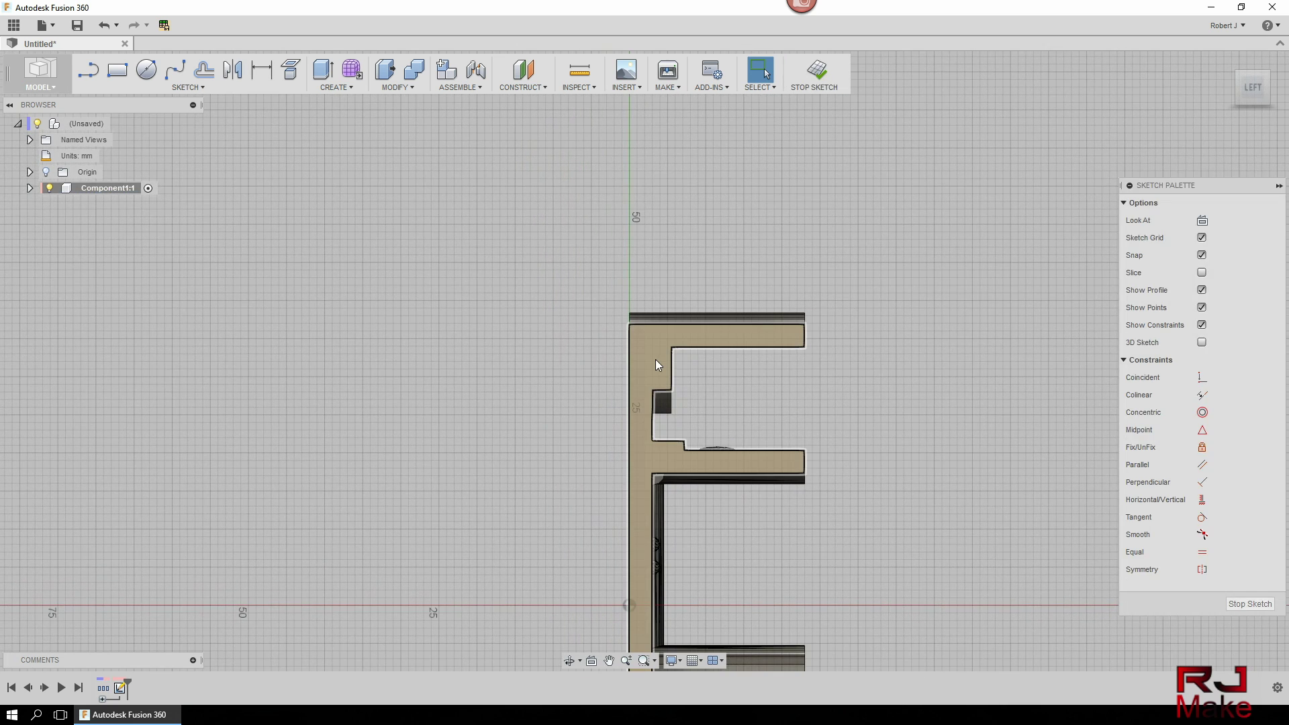
{"action": "scroll", "coordinate": [650, 388], "scroll_direction": "up", "scroll_amount": 4}
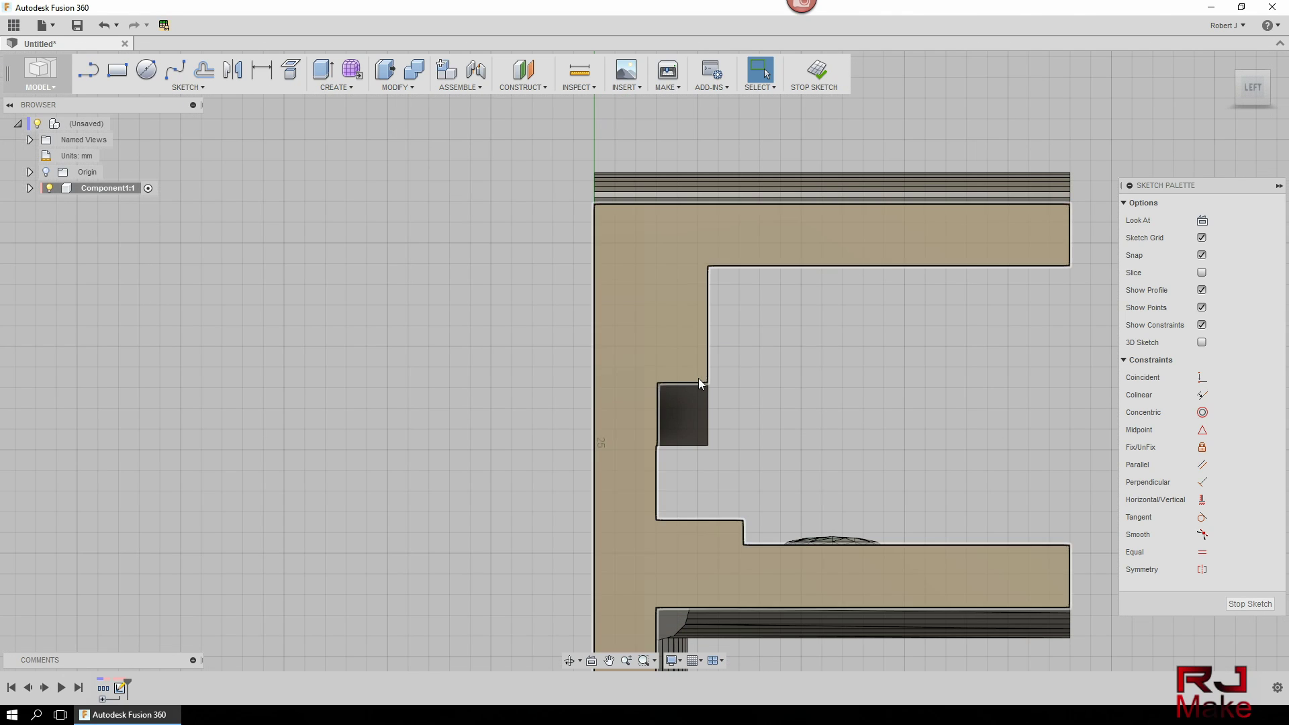
{"action": "middle_click_drag", "start_coordinate": [794, 424], "coordinate": [550, 394]}
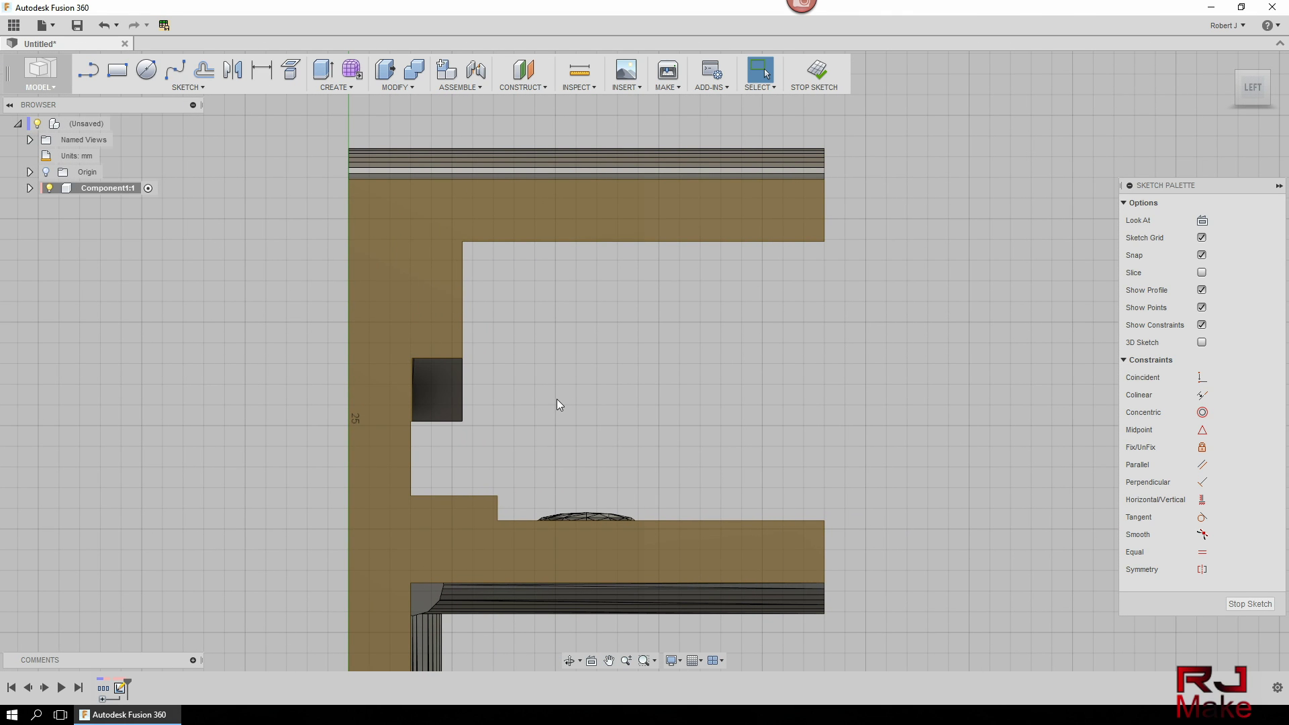
Trace lines along the upper arm's top, down the left edge, and up the block's side
{"action": "key", "text": "l"}
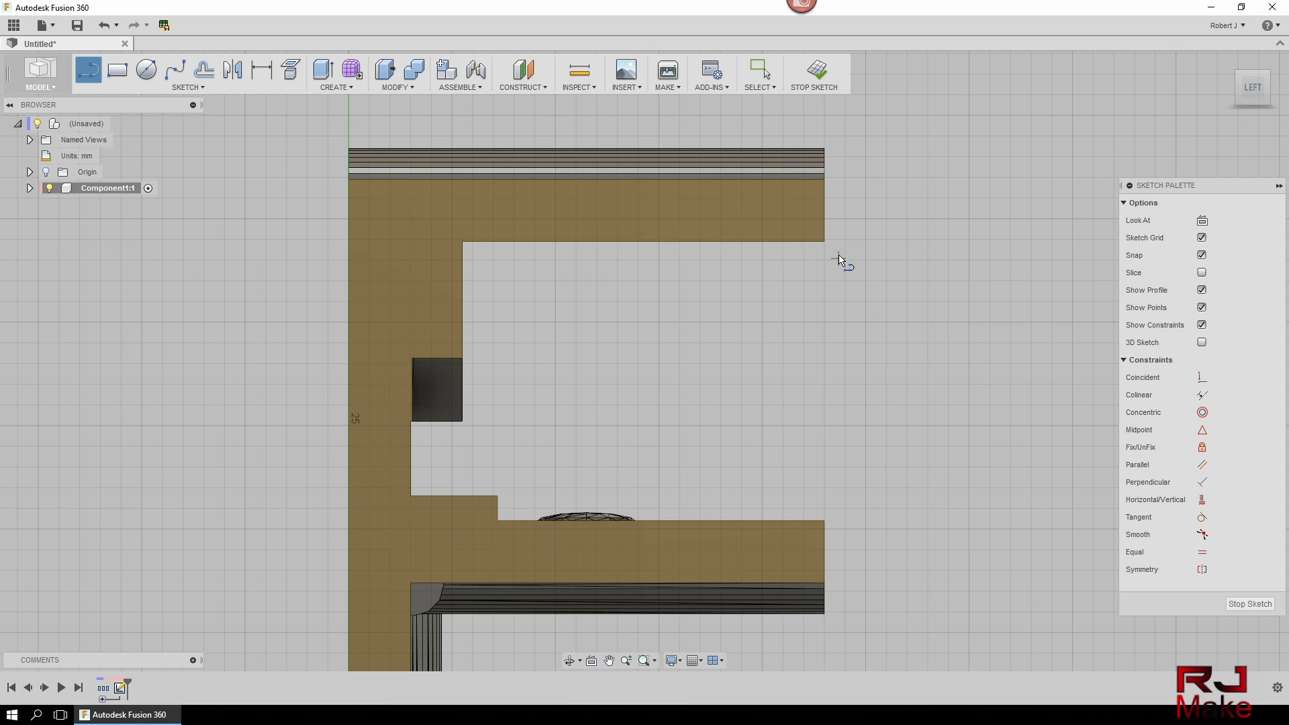
{"action": "left_click", "coordinate": [825, 242]}
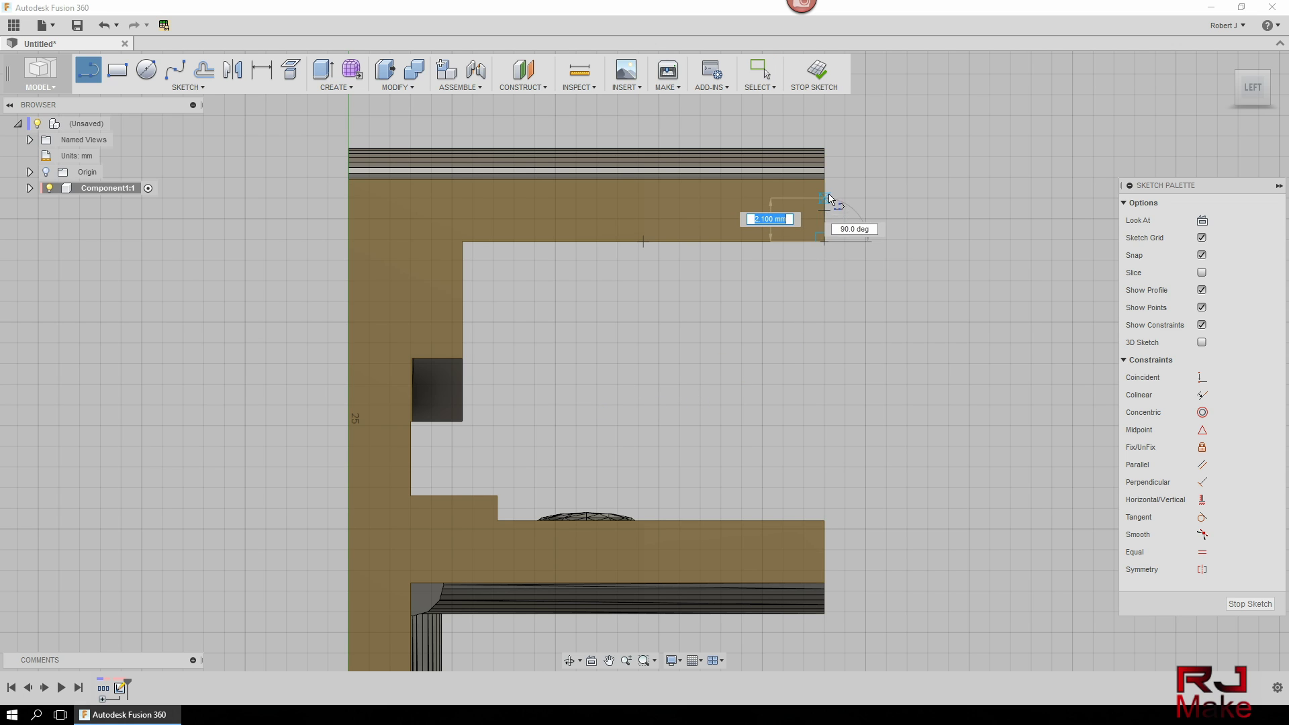
{"action": "left_click", "coordinate": [821, 180]}
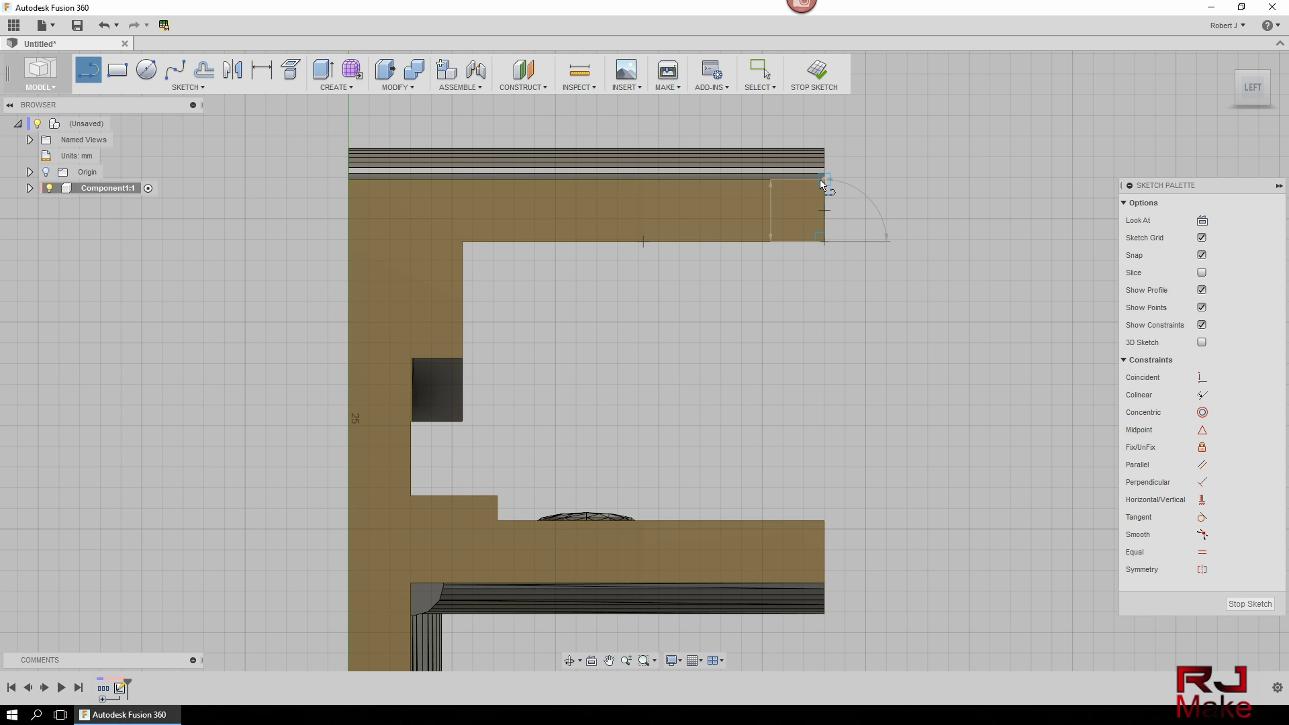
{"action": "left_click", "coordinate": [348, 180]}
{"action": "left_click_drag", "start_coordinate": [348, 179], "coordinate": [349, 429]}
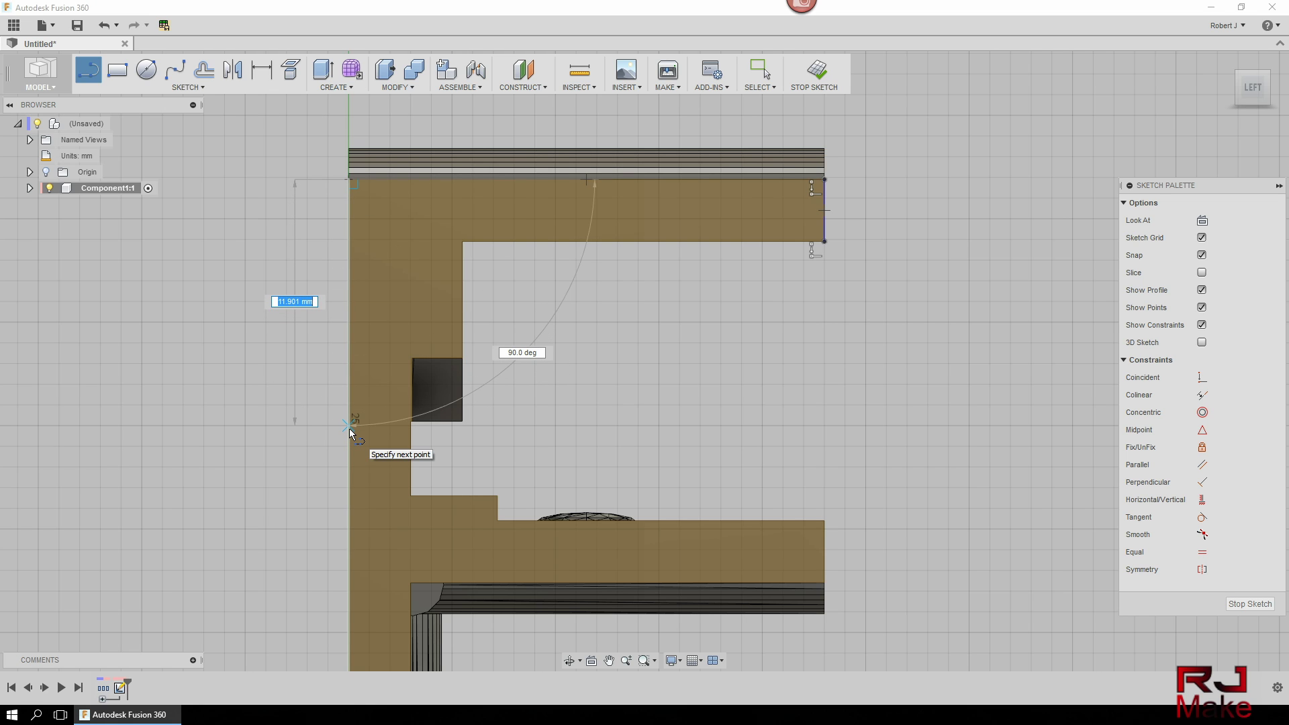
{"action": "left_click_drag", "start_coordinate": [349, 429], "coordinate": [348, 425]}
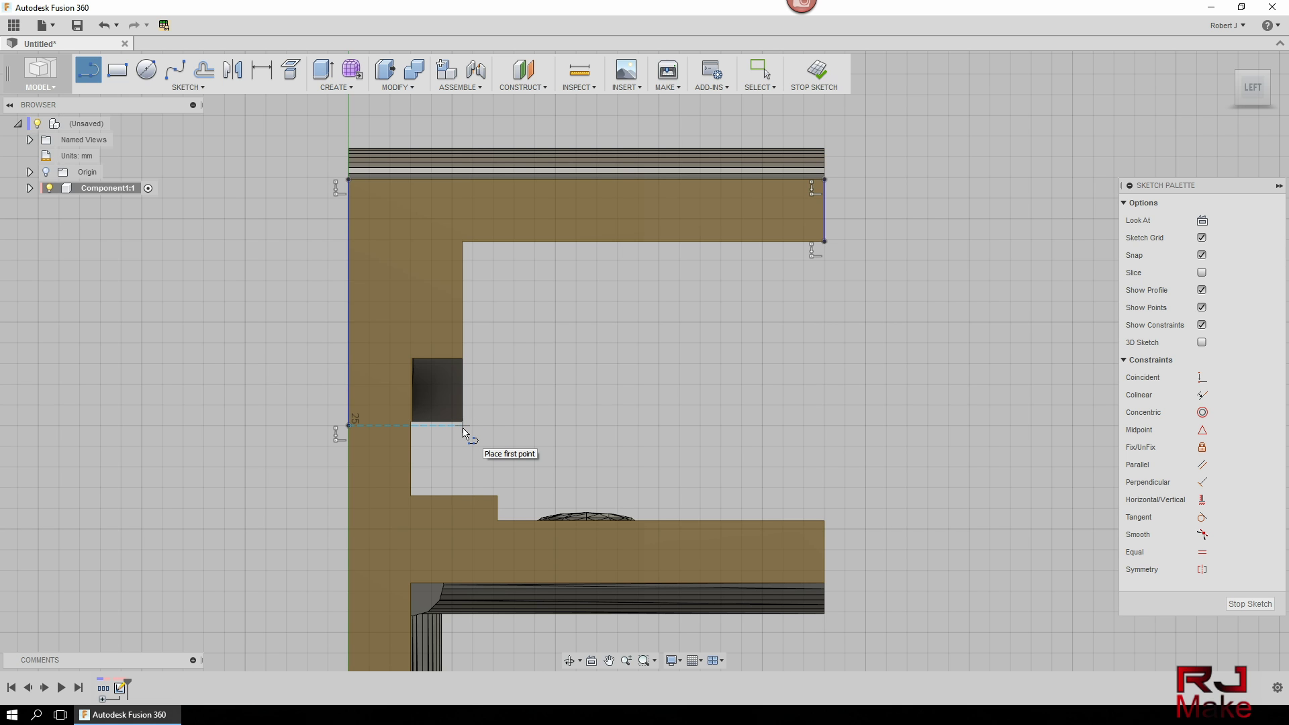
{"action": "scroll", "coordinate": [461, 434], "scroll_direction": "up", "scroll_amount": 5}
{"action": "scroll", "coordinate": [462, 437], "scroll_direction": "up", "scroll_amount": 1}
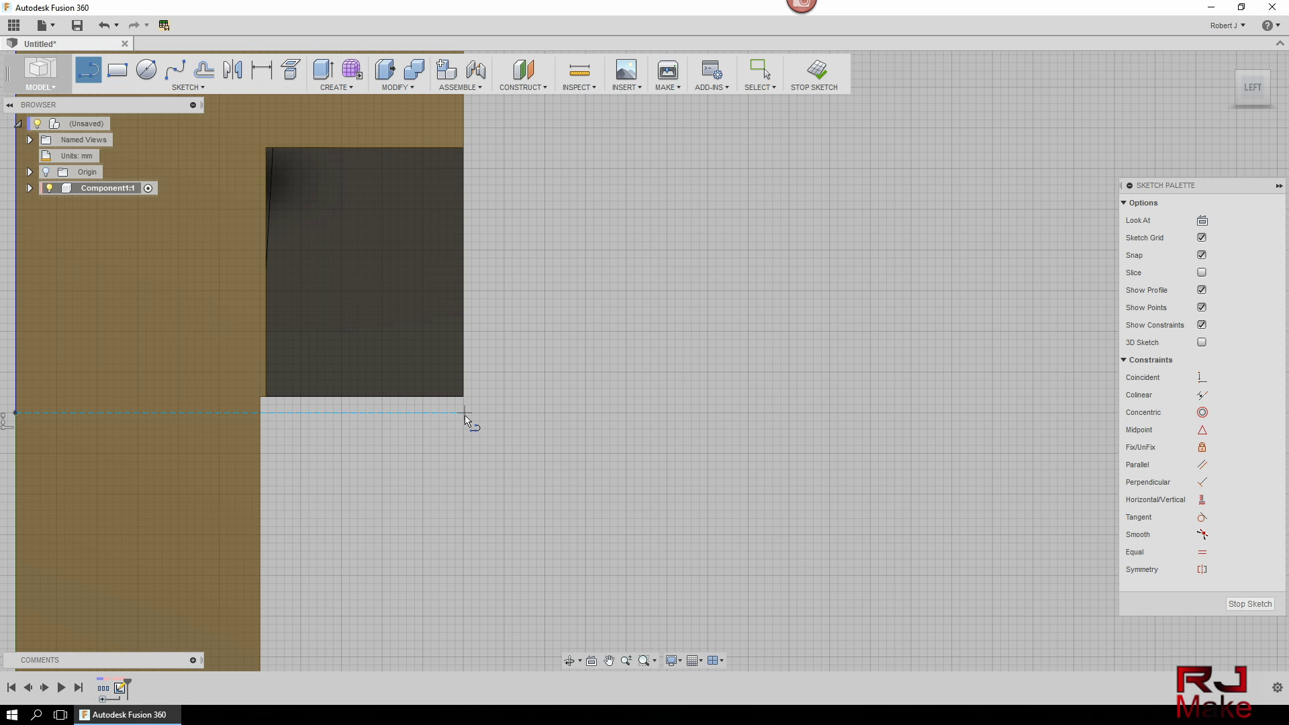
{"action": "left_click", "coordinate": [465, 414]}
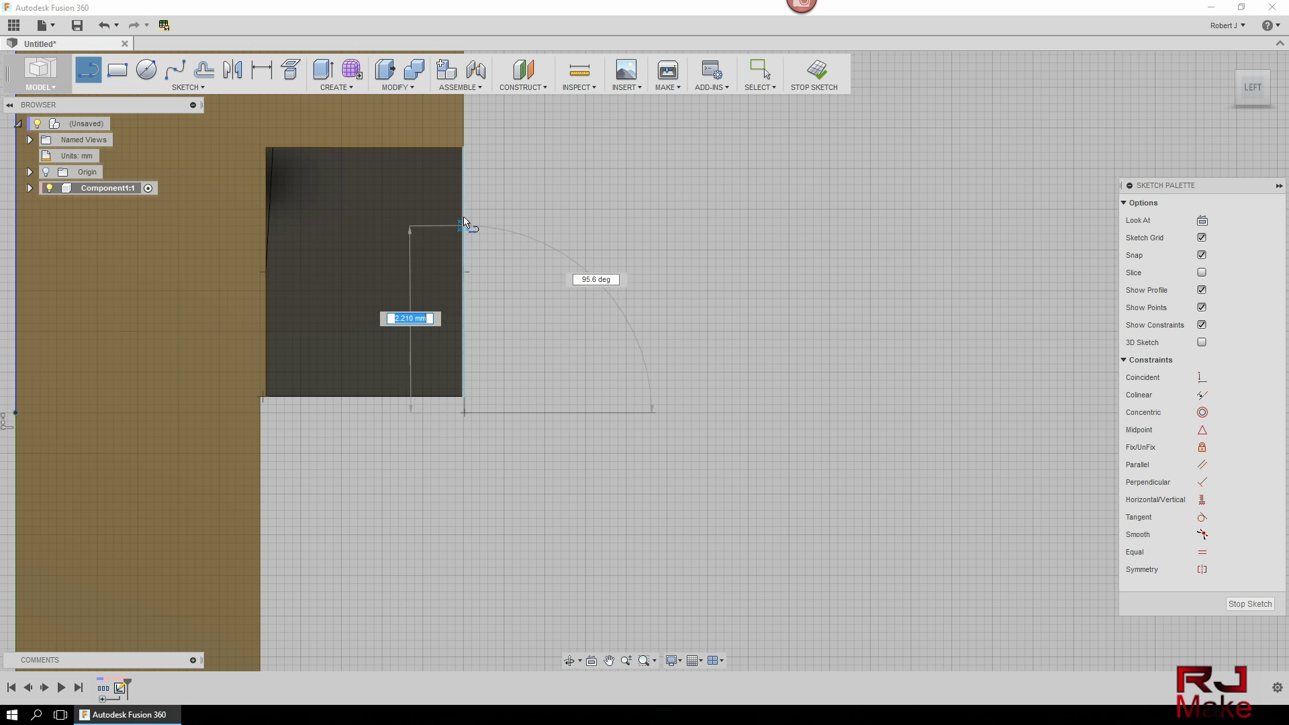
{"action": "scroll", "coordinate": [475, 195], "scroll_direction": "down", "scroll_amount": 2}
{"action": "scroll", "coordinate": [512, 176], "scroll_direction": "down", "scroll_amount": 2}
{"action": "mouse_move", "coordinate": [516, 167]}
{"action": "middle_mouse_down"}
{"action": "mouse_move", "coordinate": [507, 280]}
{"action": "mouse_move", "coordinate": [463, 317]}
{"action": "middle_mouse_up"}
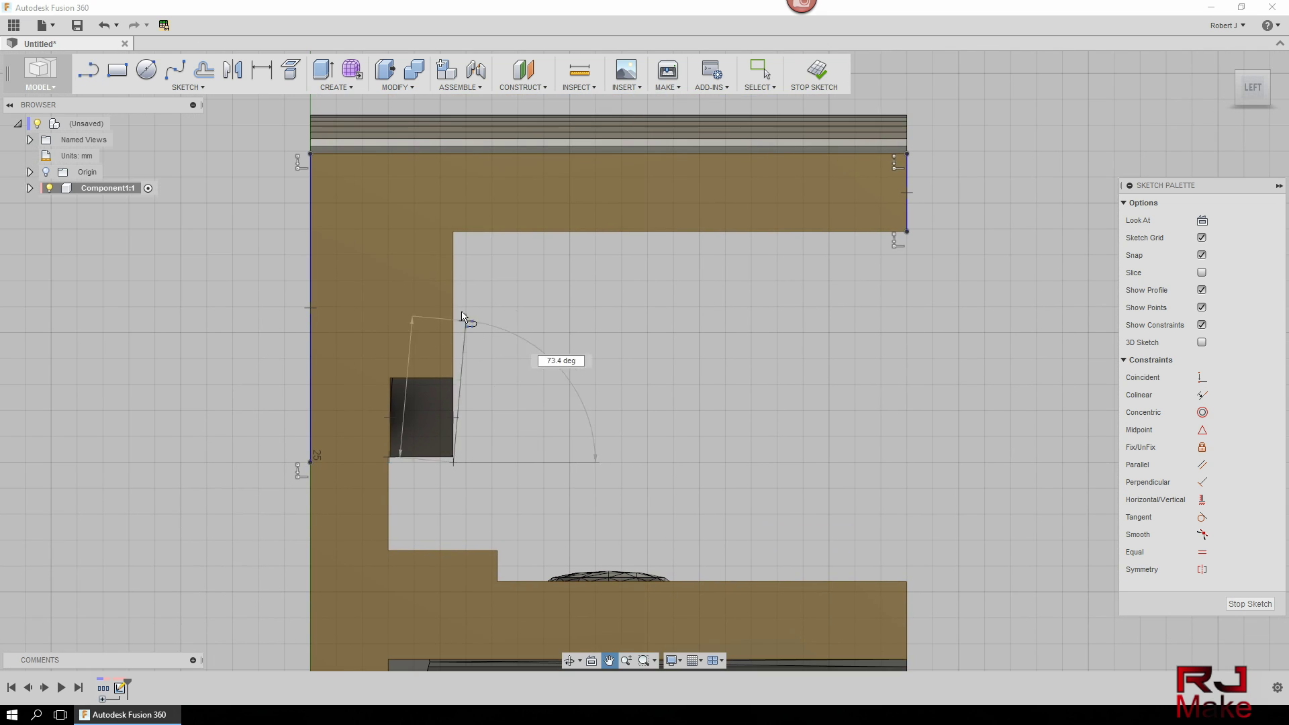
{"action": "double_click", "coordinate": [454, 233]}
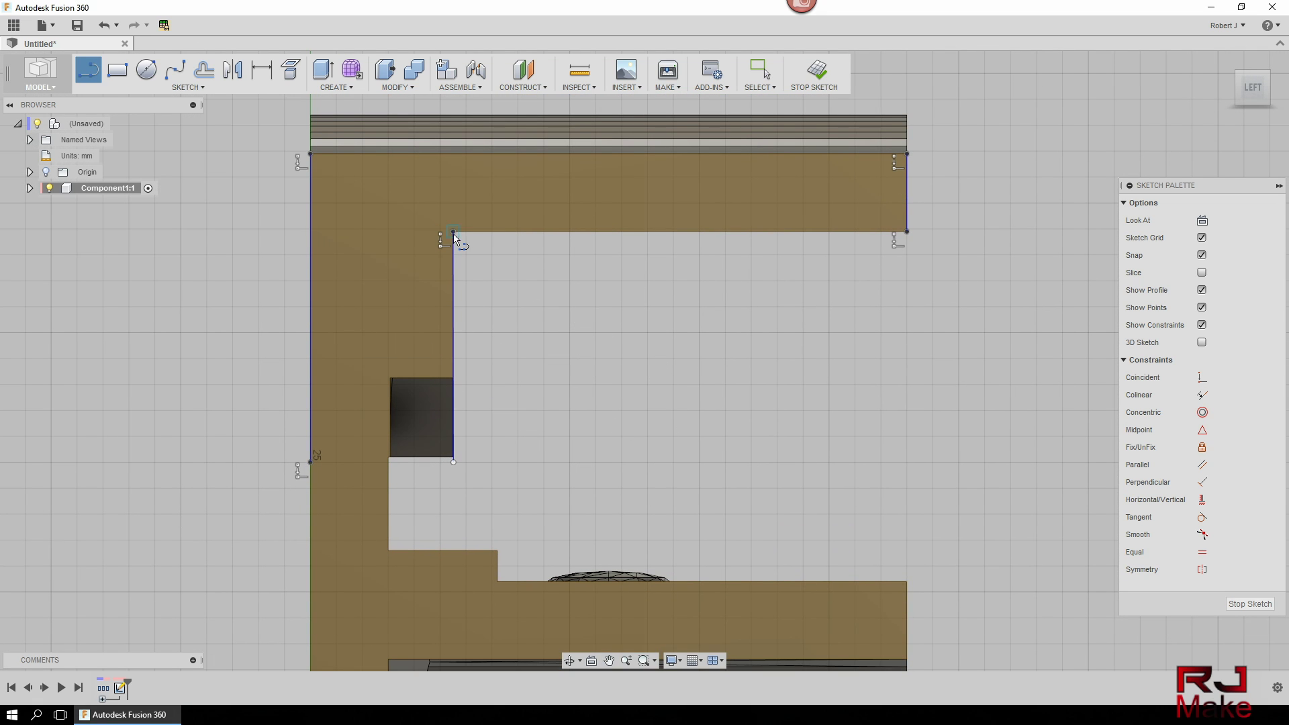
{"action": "left_click", "coordinate": [907, 232]}
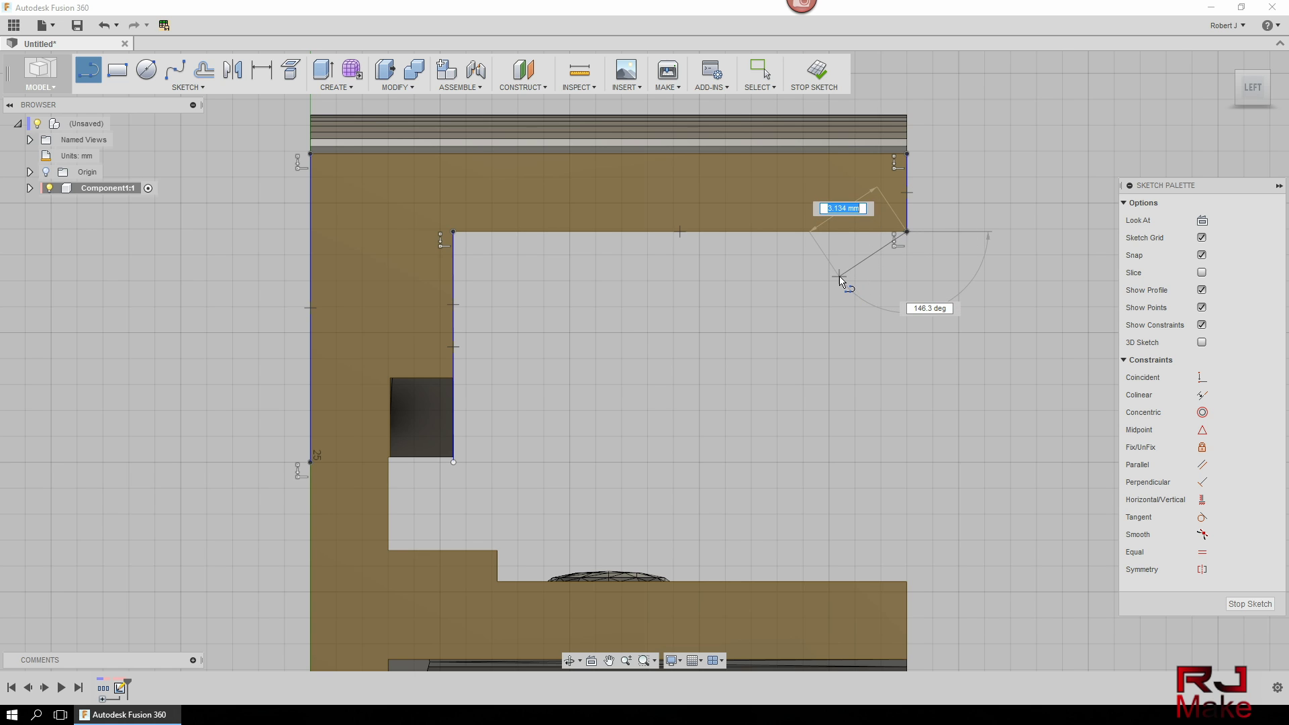
{"action": "key", "text": "Escape"}
Close the profile with a line along the block's bottom and select the upper L-shaped region
{"action": "left_click", "coordinate": [452, 187]}
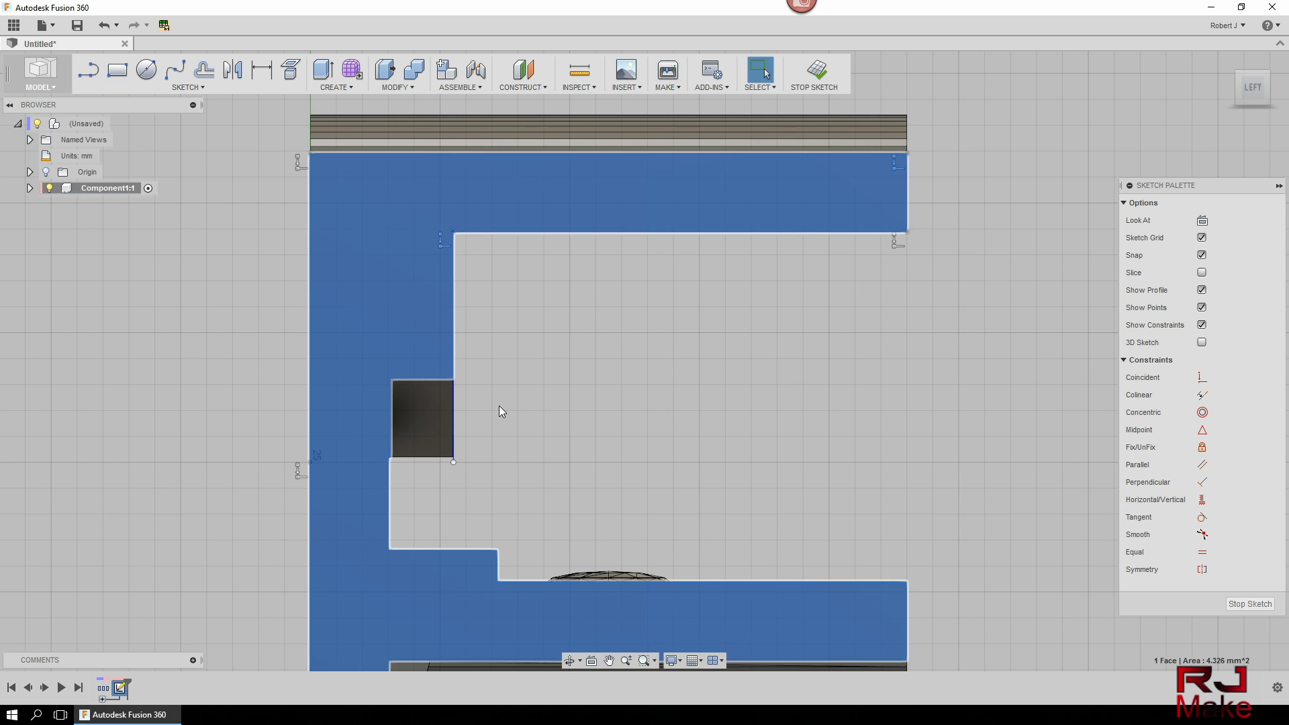
{"action": "scroll", "coordinate": [500, 411], "scroll_direction": "up", "scroll_amount": 3}
{"action": "scroll", "coordinate": [571, 394], "scroll_direction": "down", "scroll_amount": 5}
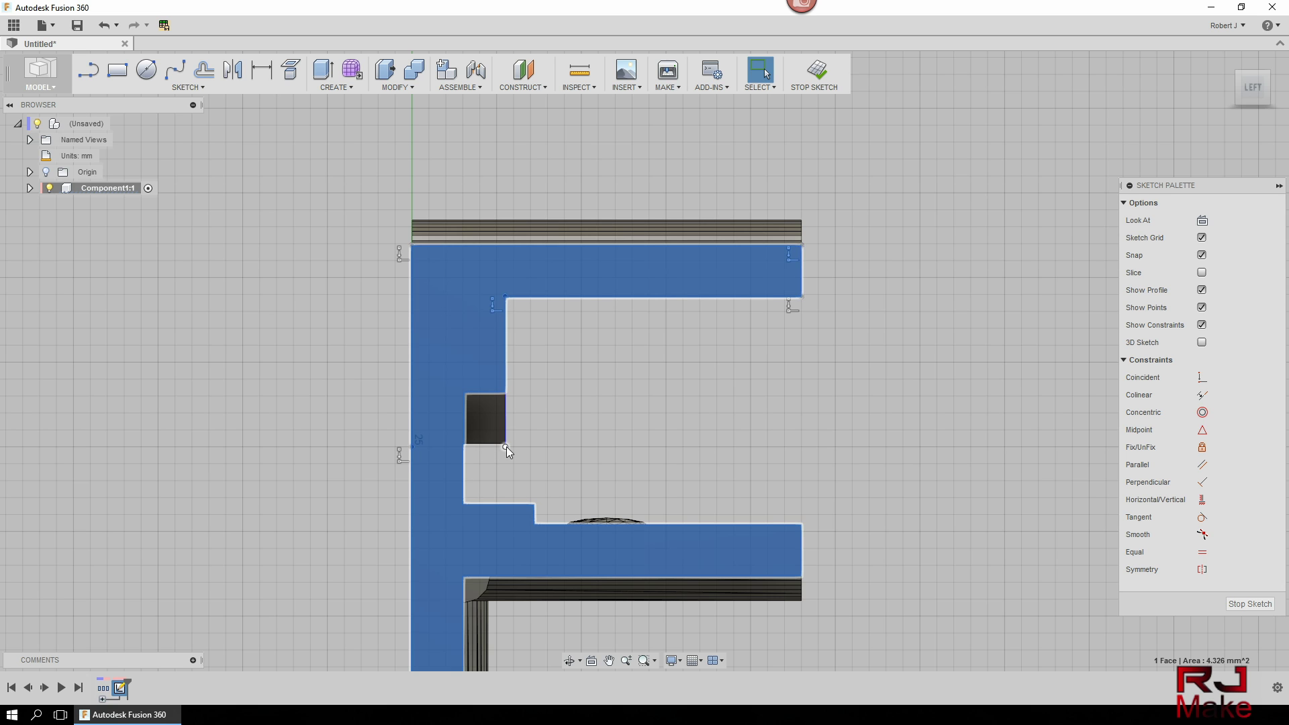
{"action": "scroll", "coordinate": [506, 446], "scroll_direction": "up", "scroll_amount": 6}
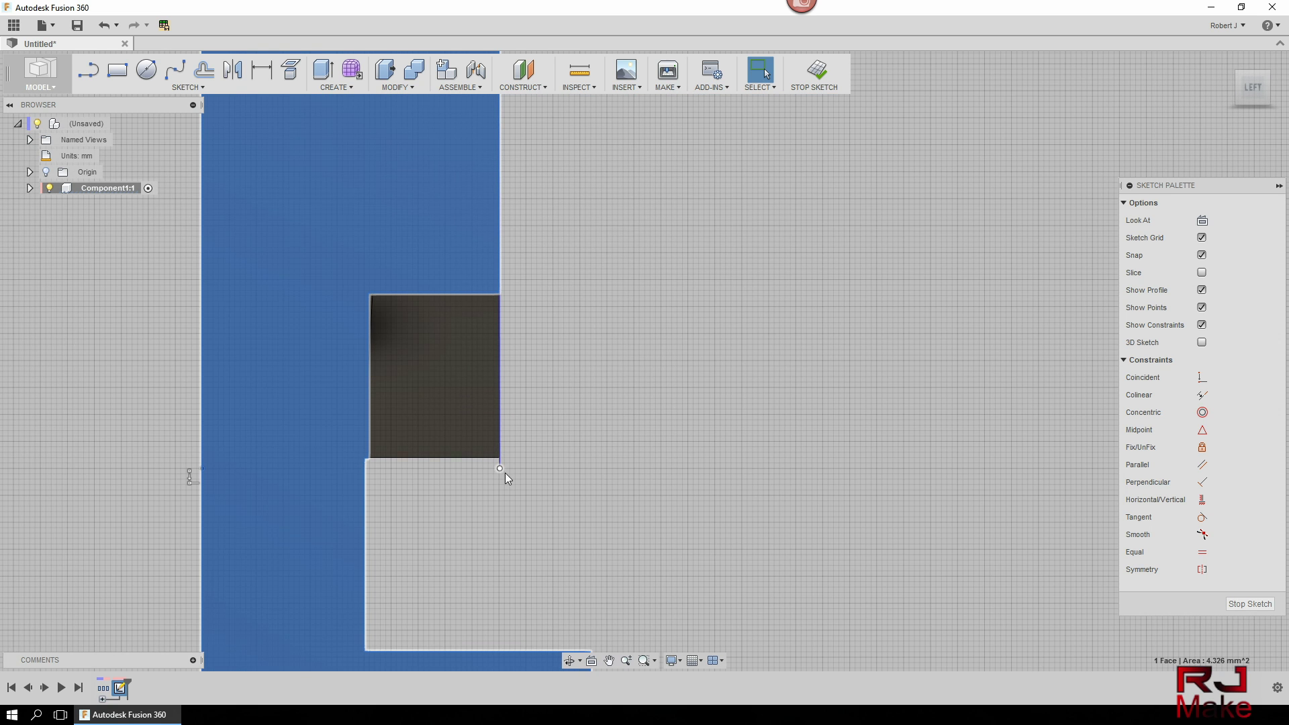
{"action": "left_click", "coordinate": [499, 469]}
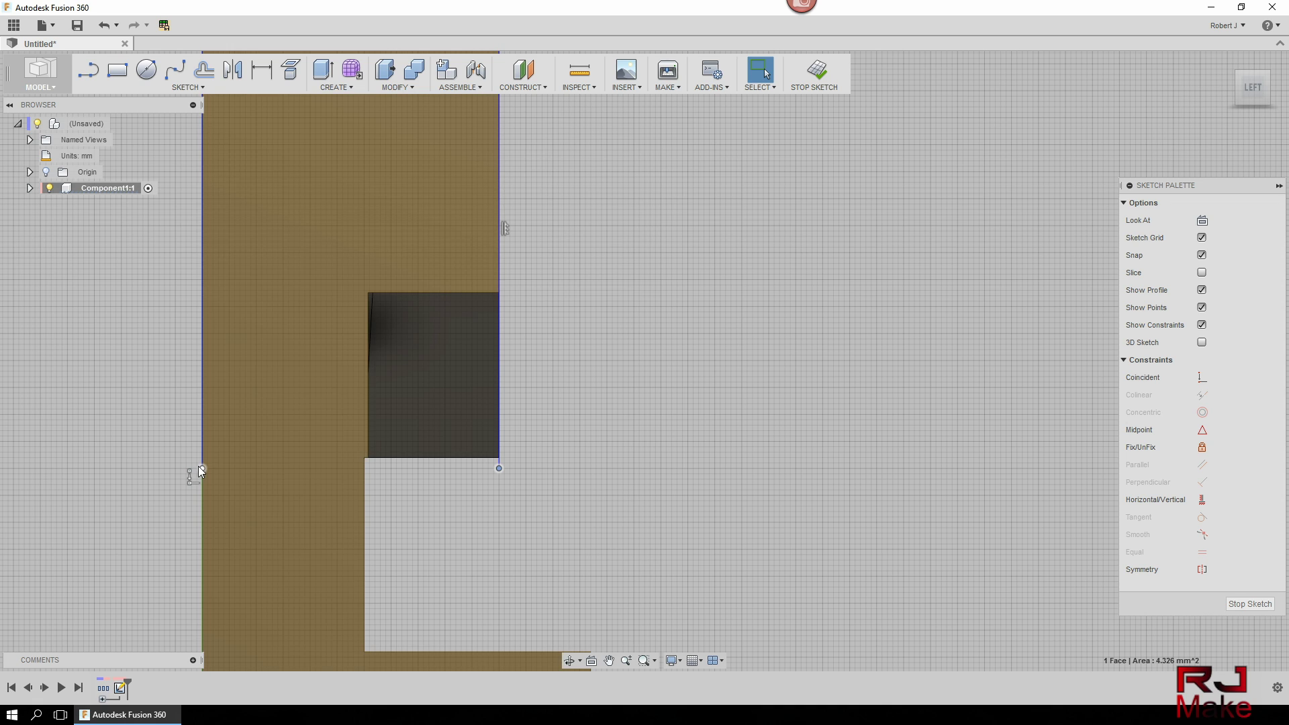
{"action": "left_click", "coordinate": [200, 468]}
{"action": "left_click", "coordinate": [420, 469]}
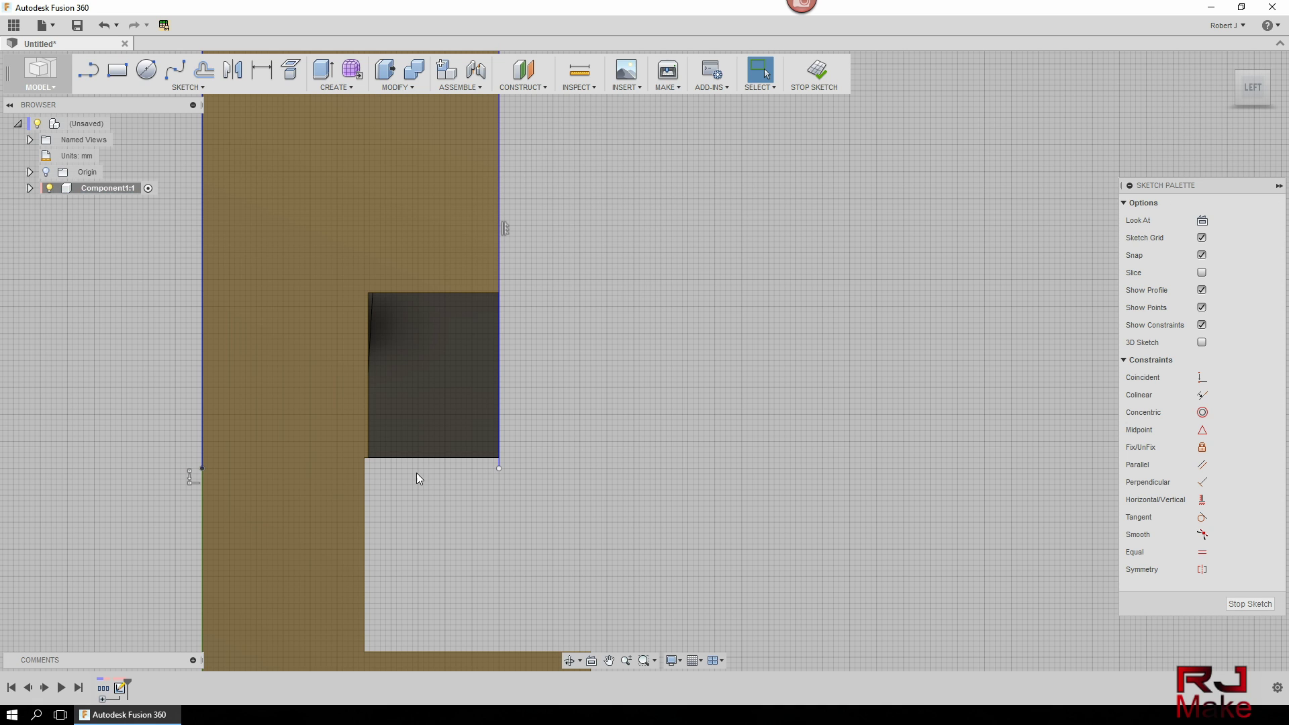
{"action": "key", "text": "l"}
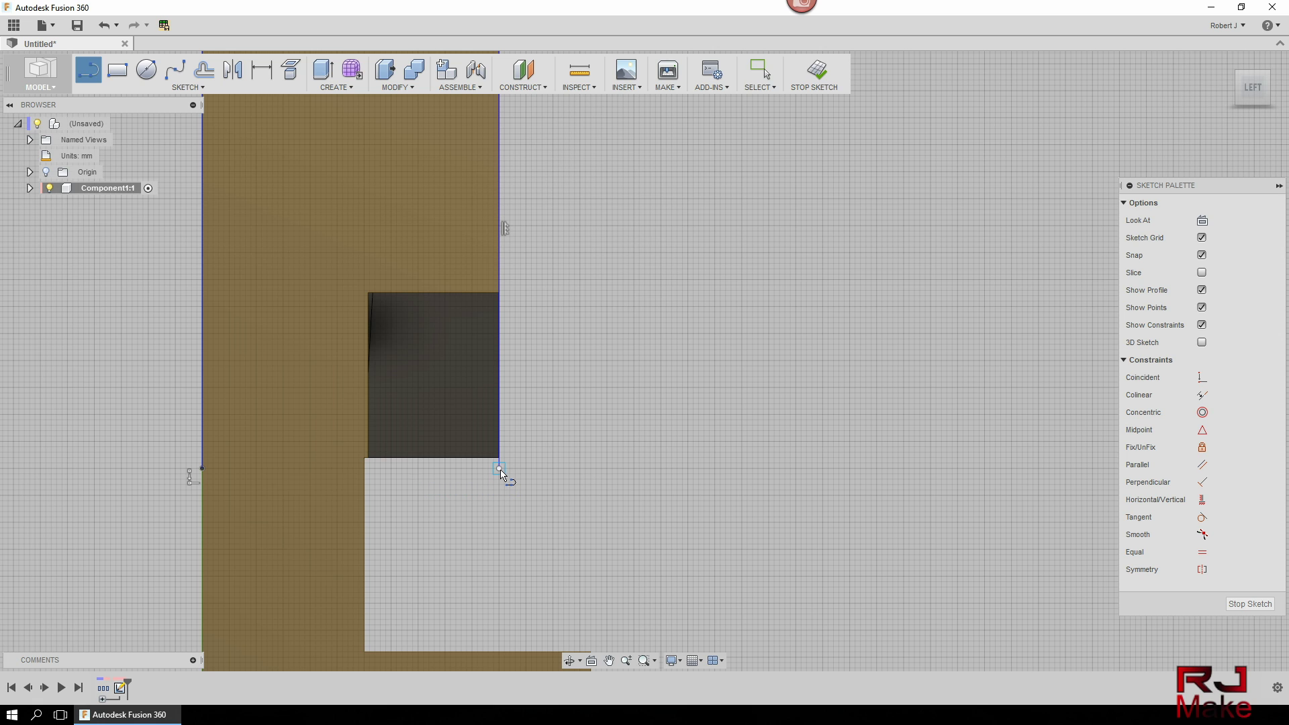
{"action": "left_click", "coordinate": [499, 468]}
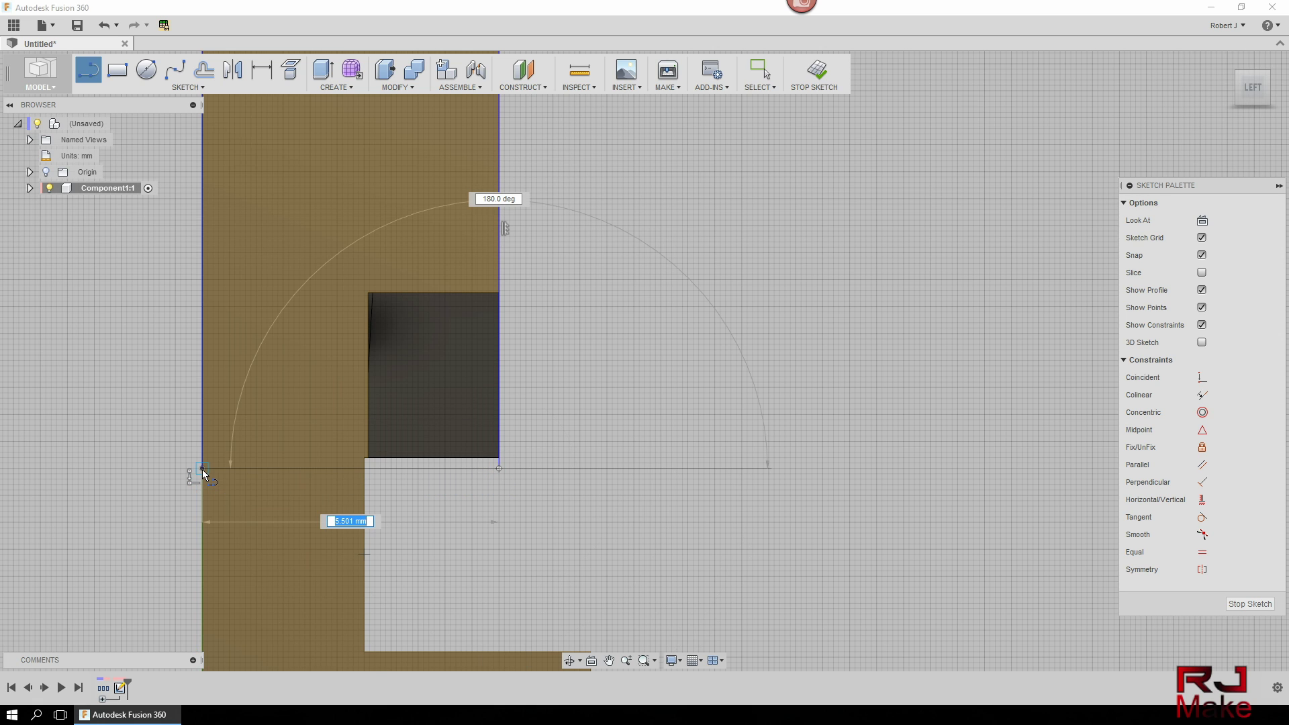
{"action": "left_click", "coordinate": [203, 469]}
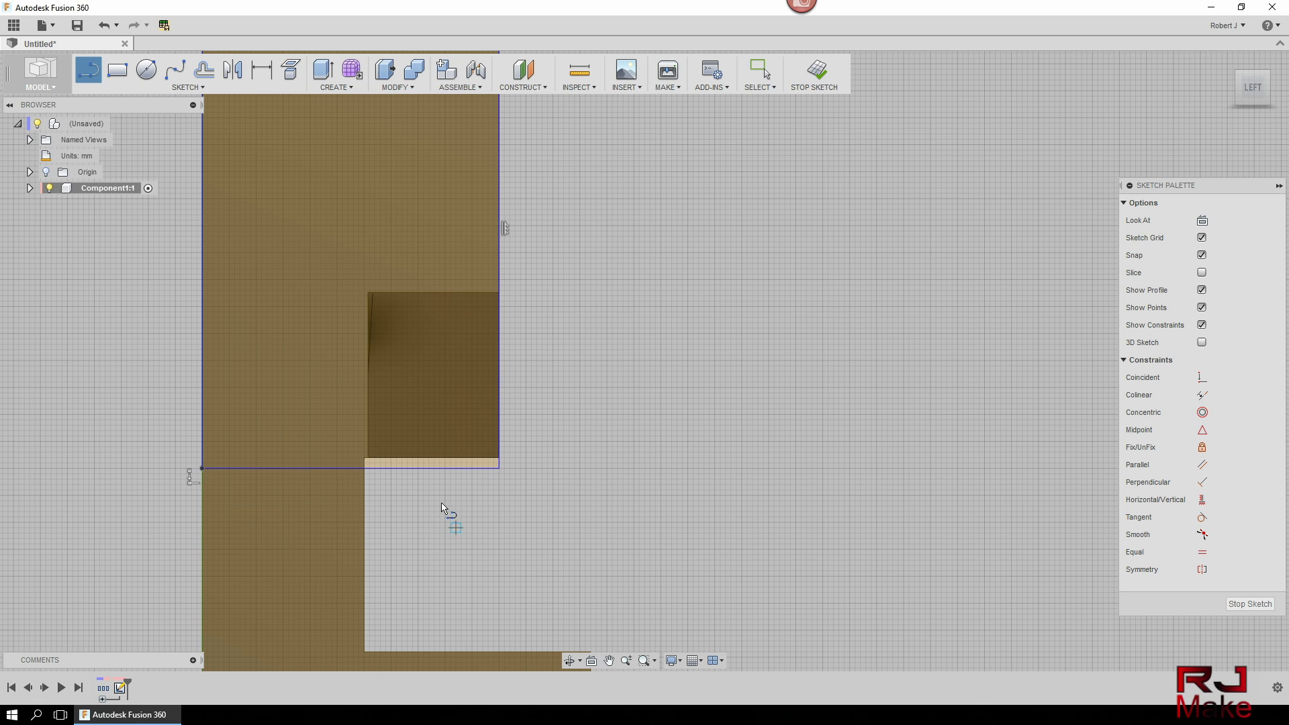
{"action": "key", "text": "Escape"}
{"action": "left_click", "coordinate": [338, 272]}
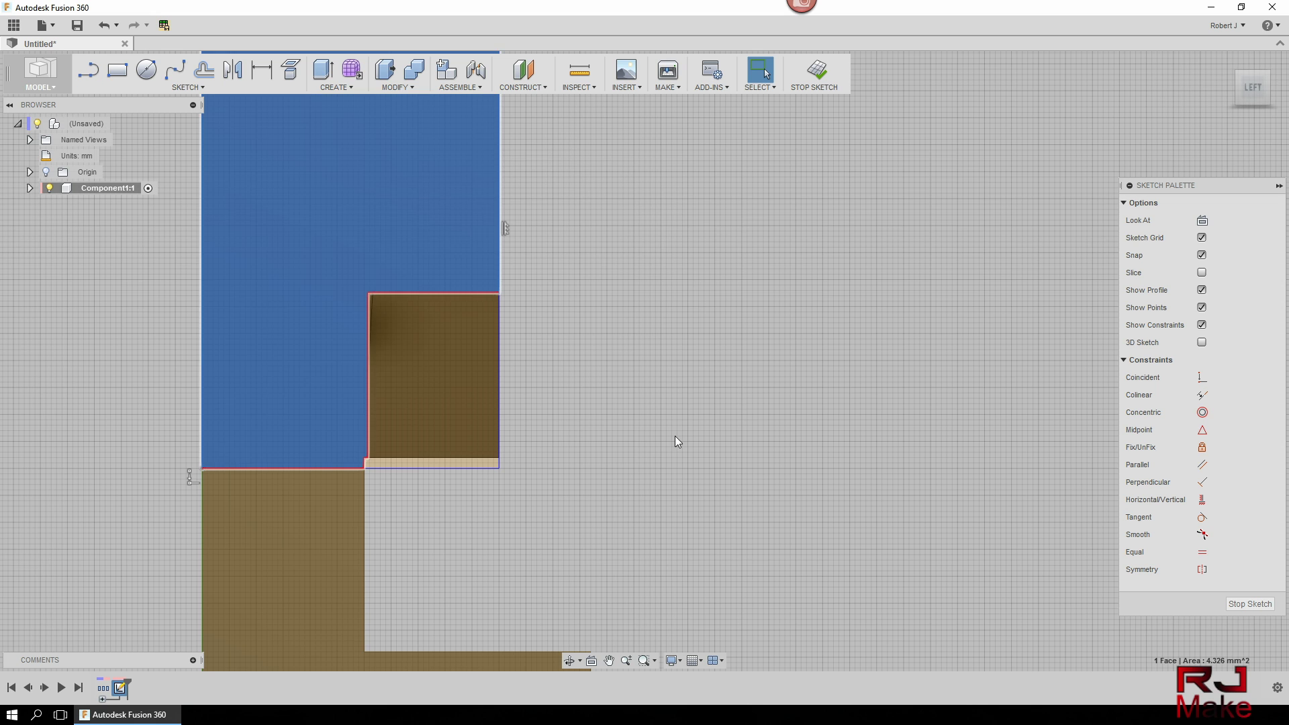
{"action": "scroll", "coordinate": [675, 437], "scroll_direction": "down", "scroll_amount": 5}
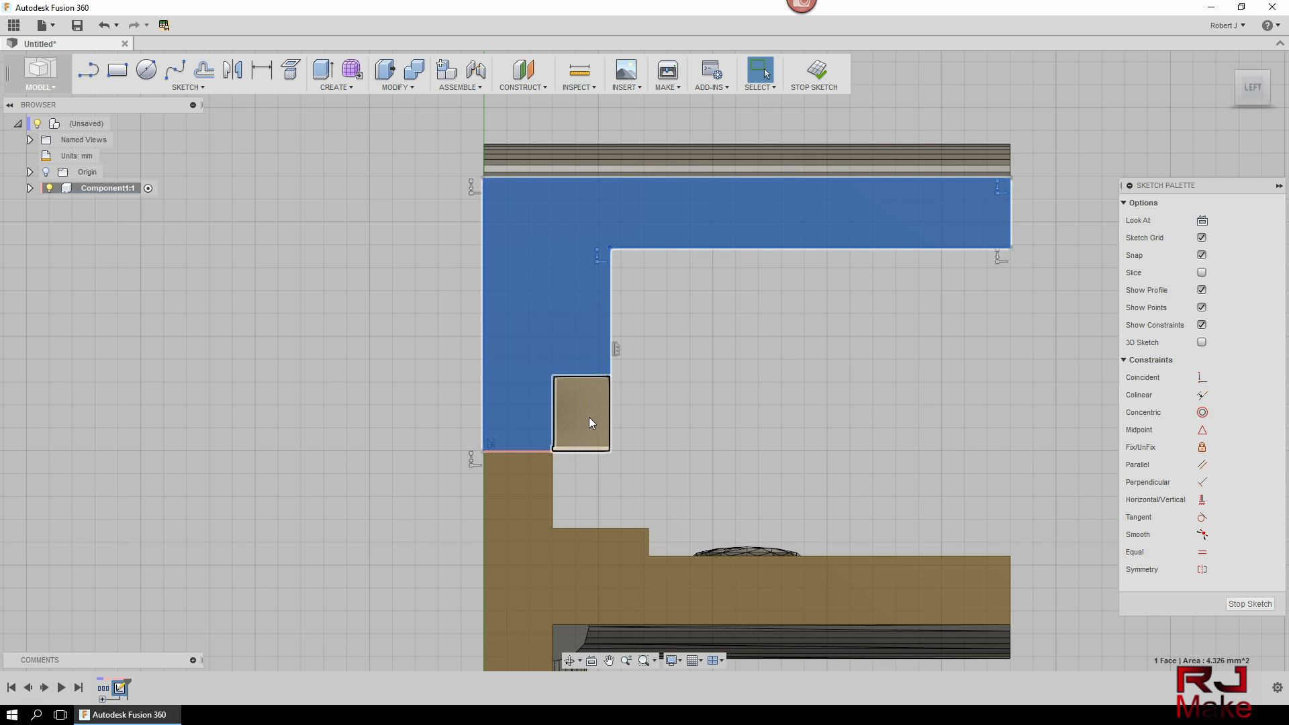
Select only the L-shaped sketch region, leaving the small square block region unselected
{"action": "left_click", "coordinate": [590, 417], "text": "ctrl"}
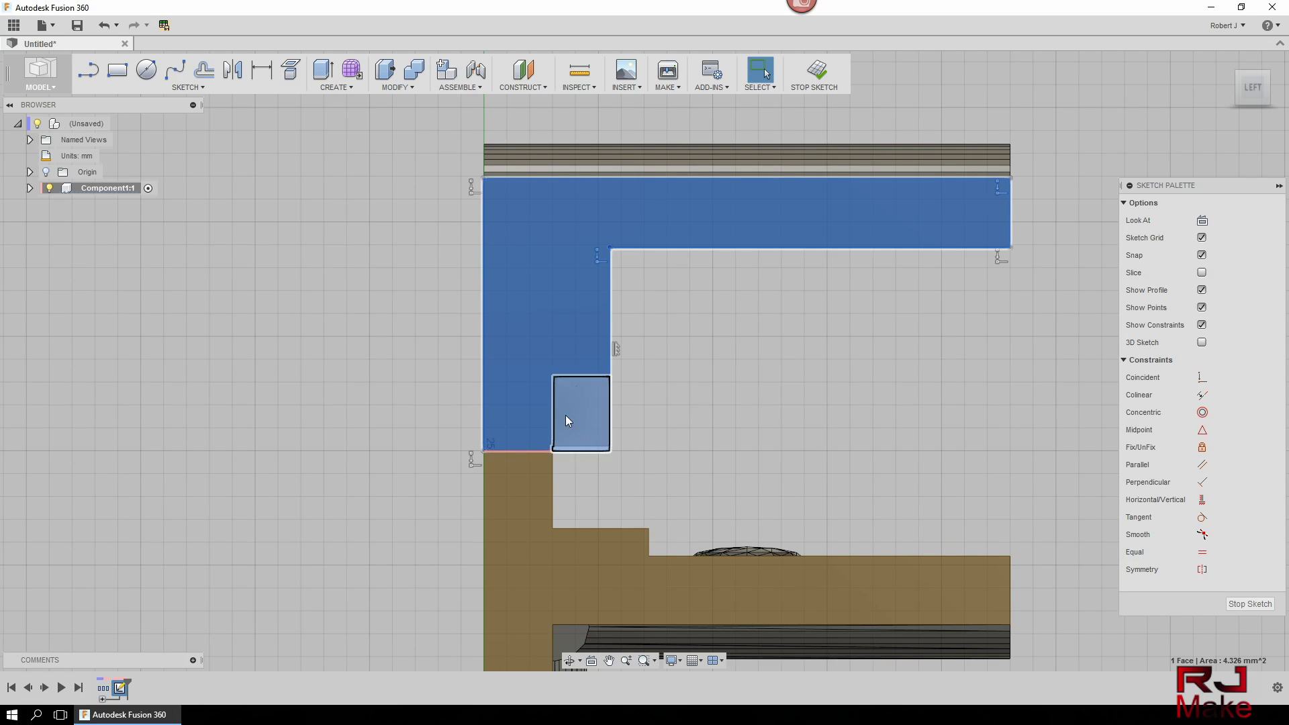
{"action": "left_click", "coordinate": [584, 378]}
{"action": "key", "text": "Escape"}
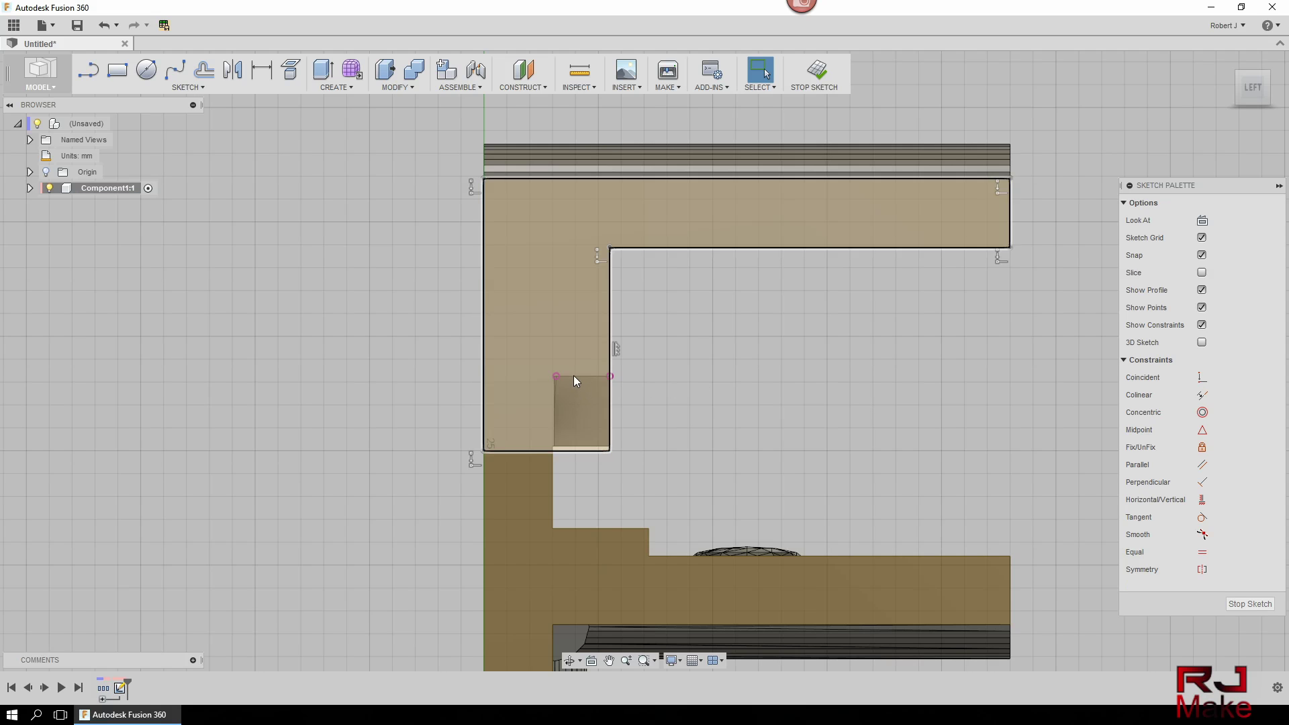
{"action": "left_click", "coordinate": [574, 375]}
{"action": "left_click", "coordinate": [659, 411]}
{"action": "left_click", "coordinate": [568, 364]}
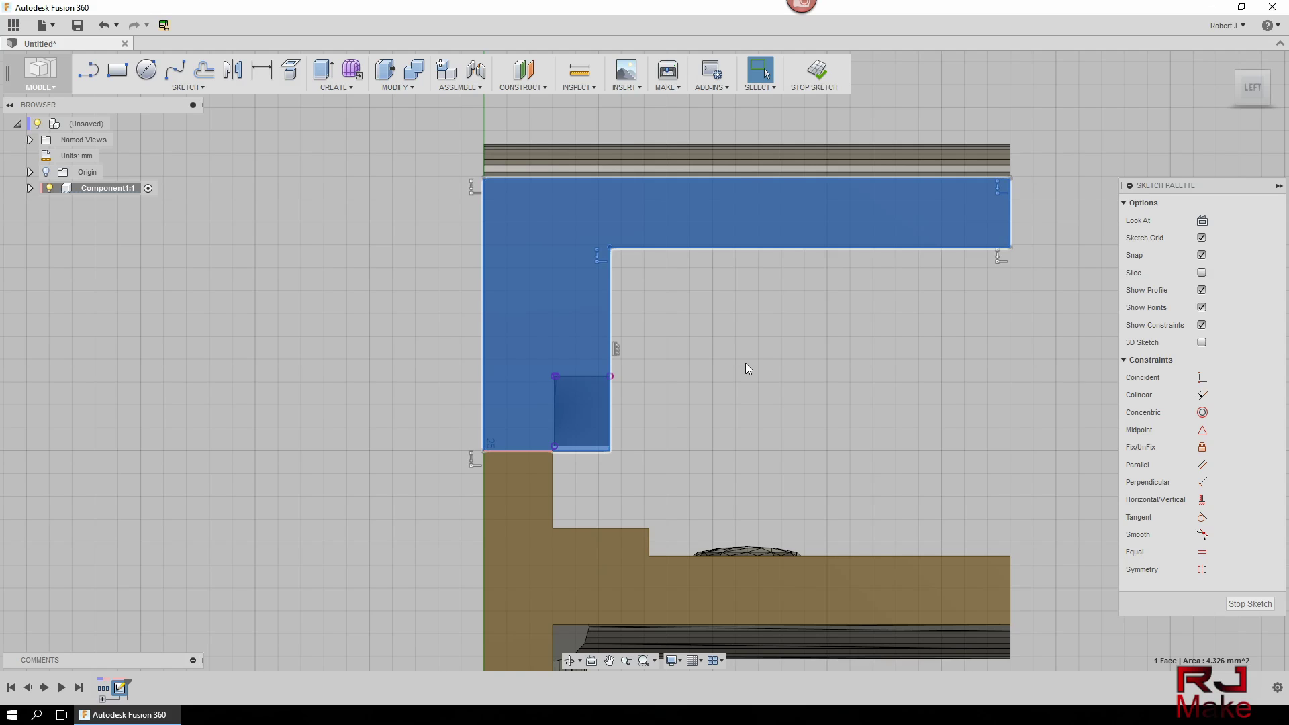
Extrude the L-shaped profile -7 mm as a cut into the brace
{"action": "right_click", "coordinate": [557, 273]}
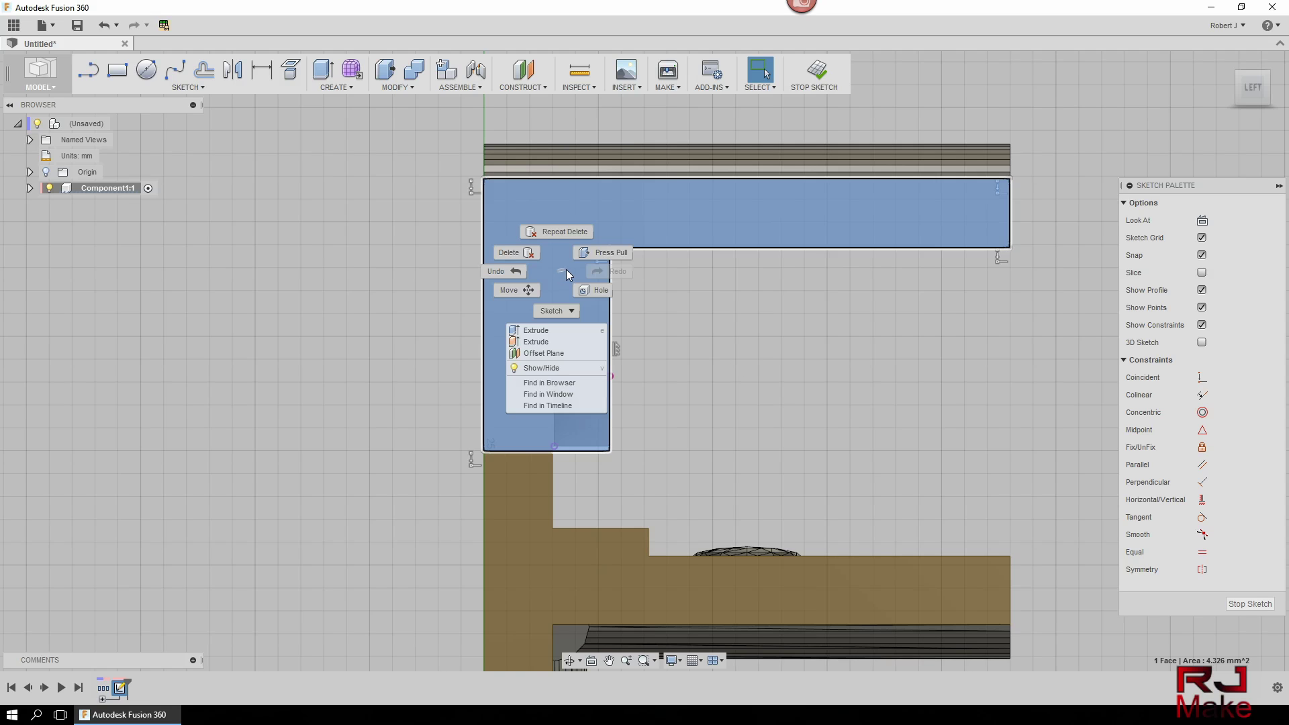
{"action": "left_click", "coordinate": [558, 331]}
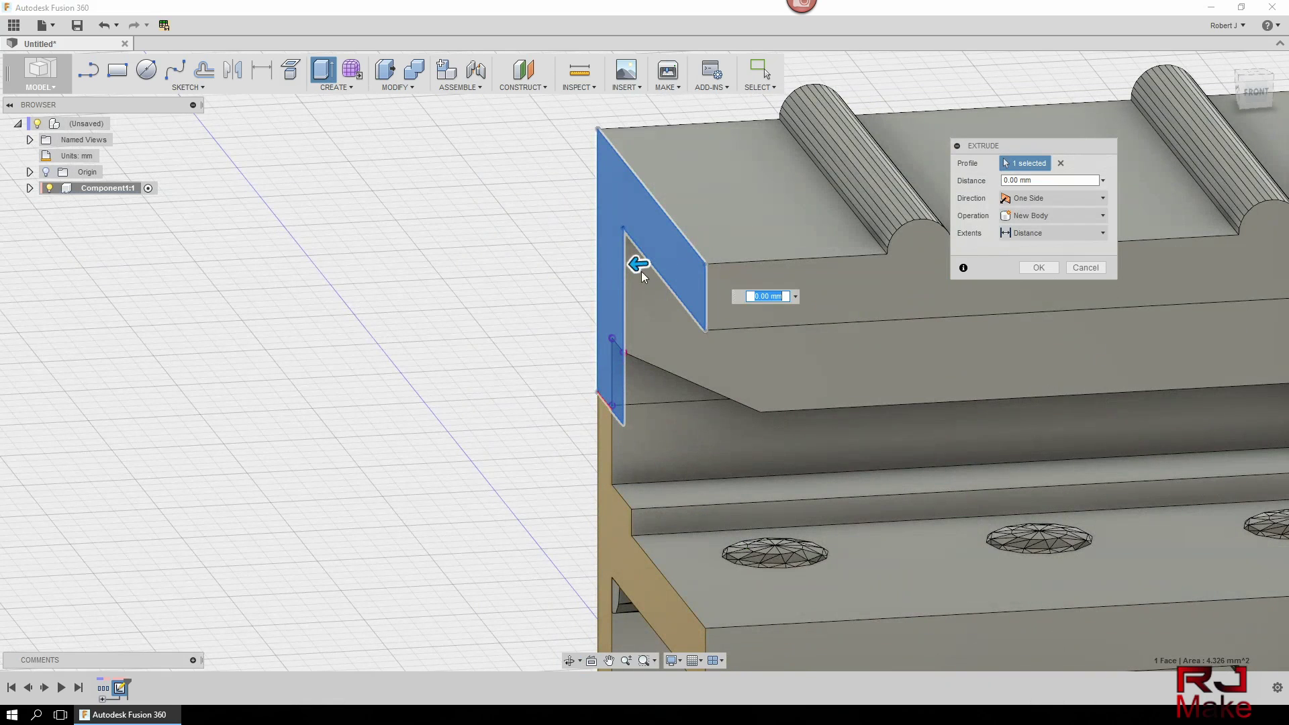
{"action": "left_click_drag", "start_coordinate": [638, 266], "coordinate": [784, 268]}
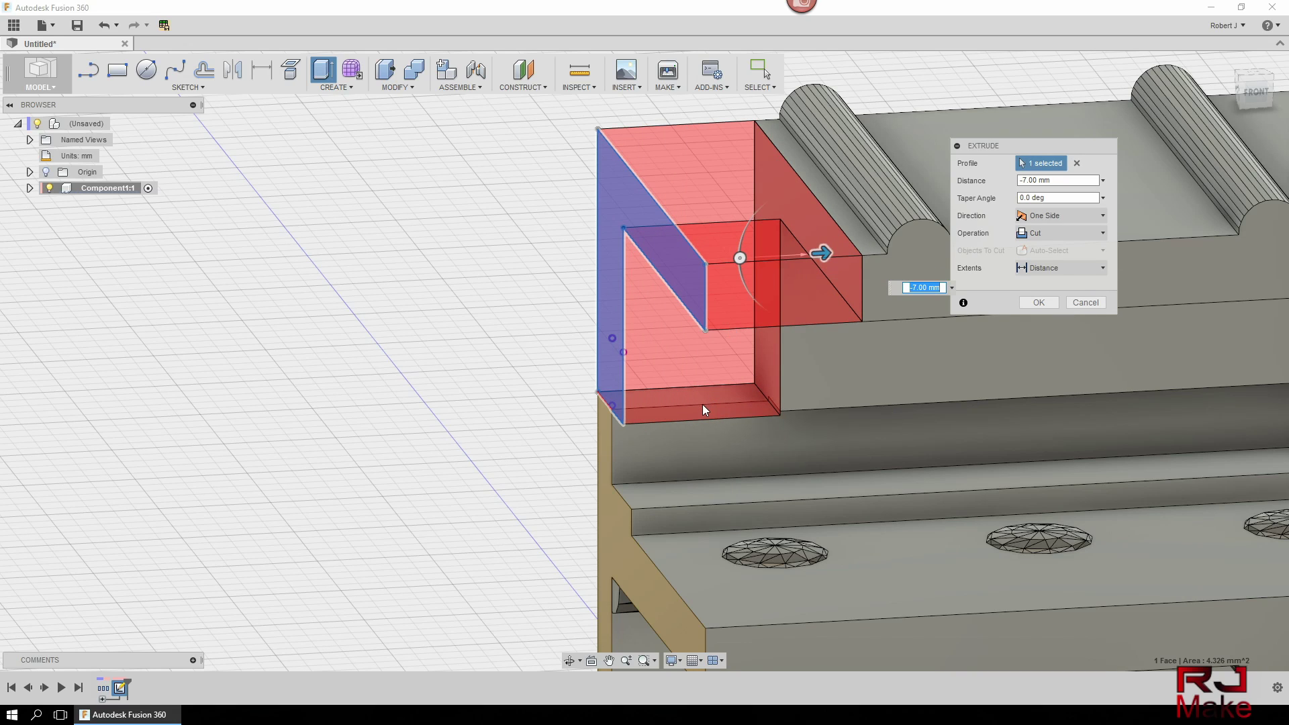
{"action": "key", "text": "Return"}
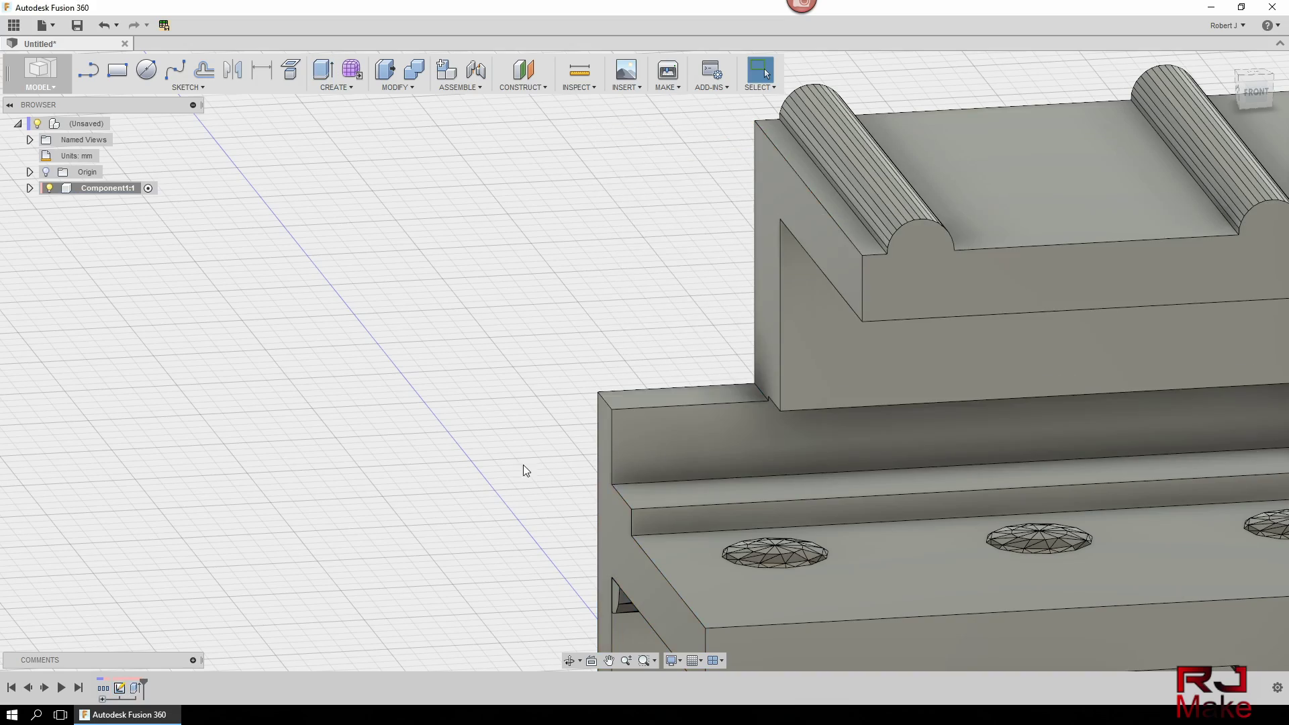
{"action": "middle_click_drag", "start_coordinate": [526, 449], "coordinate": [779, 379], "text": "shift"}
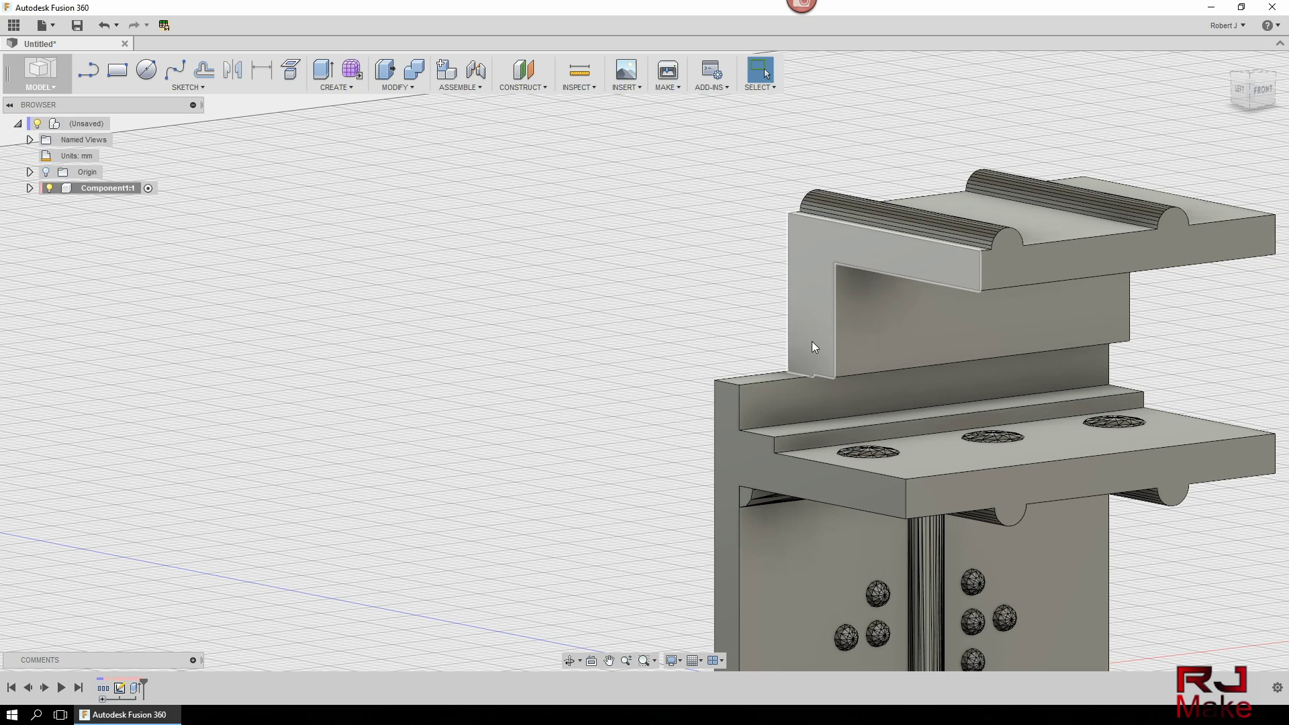
Offset the narrow groove face on the lower shelf upward by 0.50 mm
{"action": "left_click", "coordinate": [802, 425]}
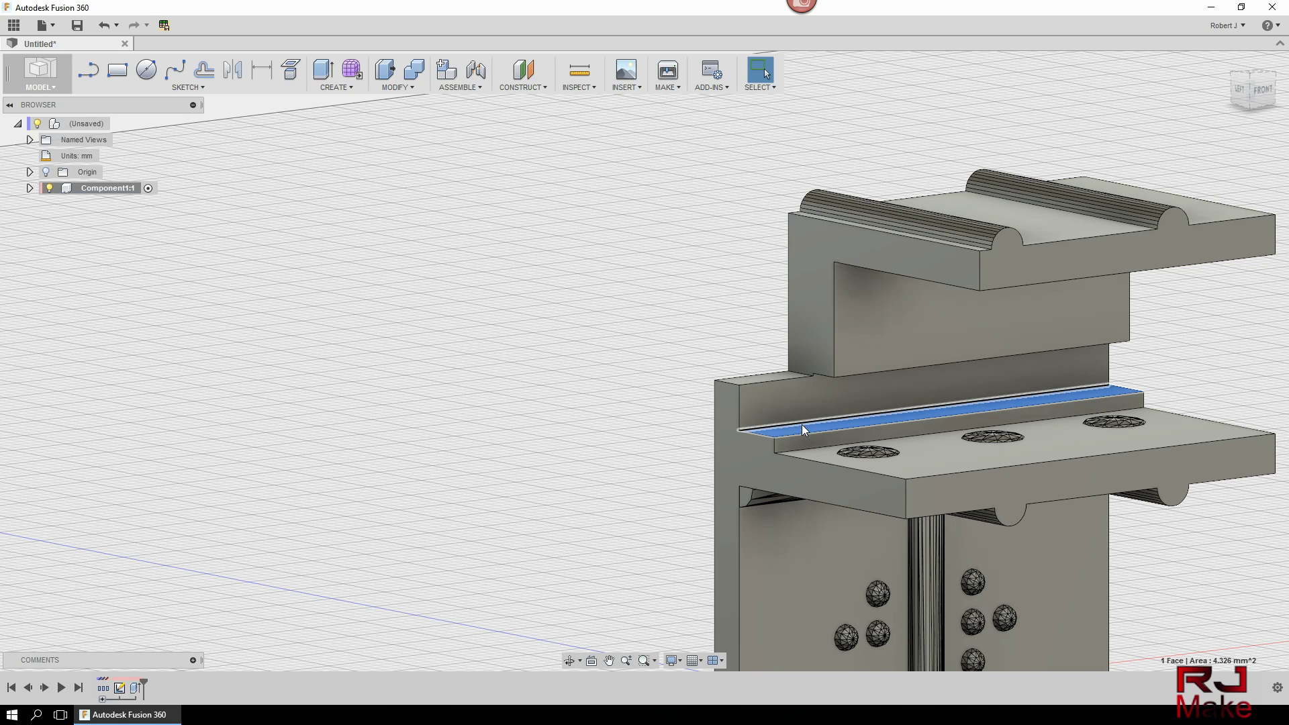
{"action": "scroll", "coordinate": [802, 427], "scroll_direction": "up", "scroll_amount": 5}
{"action": "right_click", "coordinate": [799, 434]}
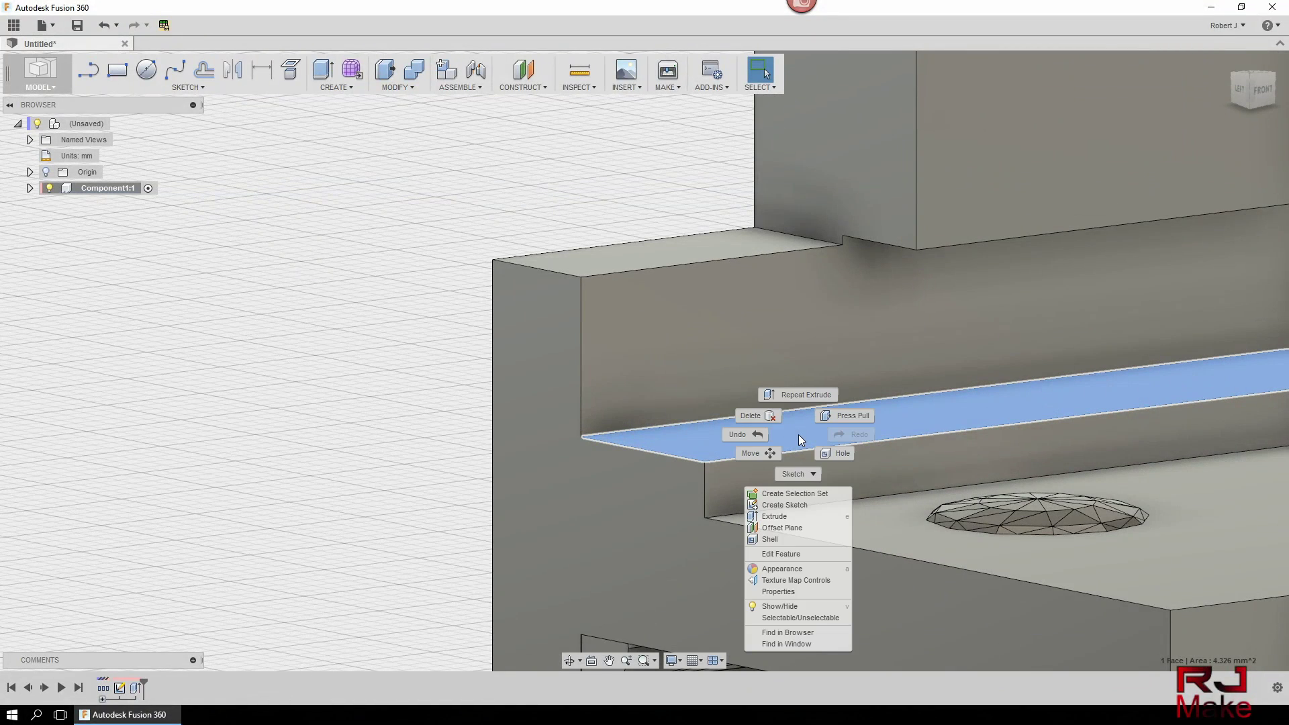
{"action": "left_click", "coordinate": [850, 418]}
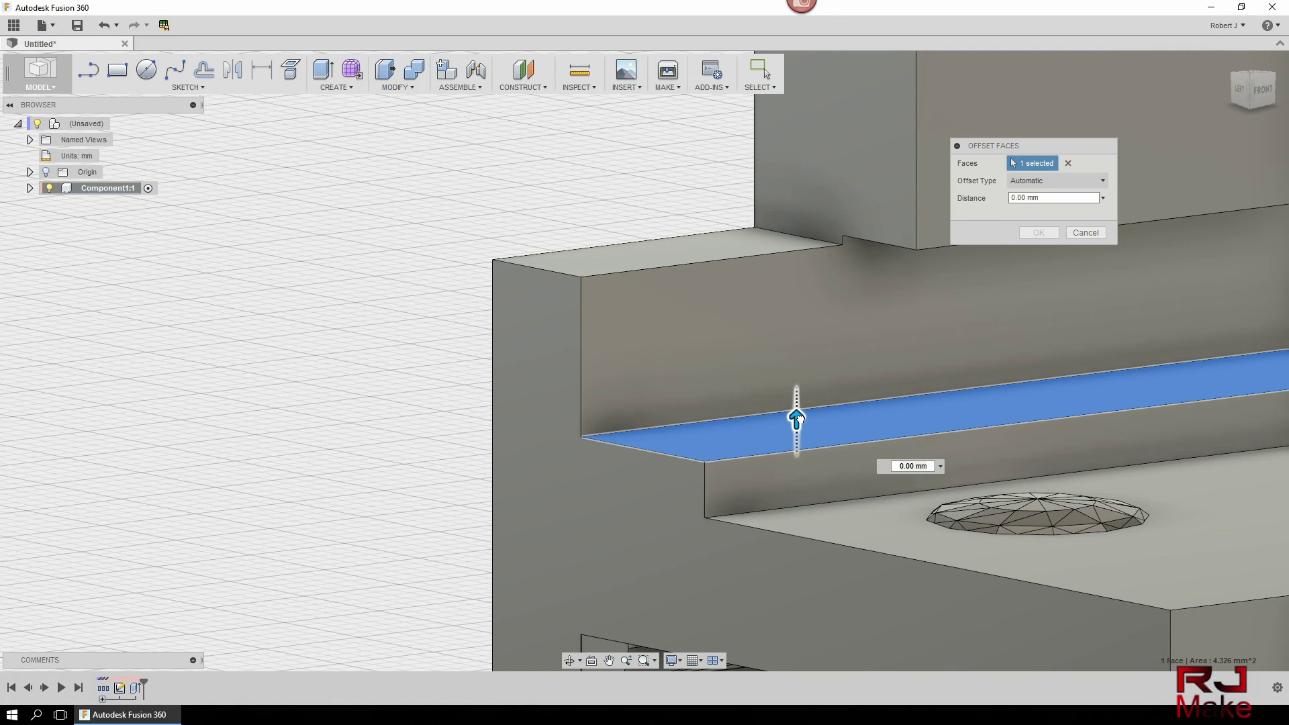
{"action": "left_click_drag", "start_coordinate": [802, 410], "coordinate": [798, 402]}
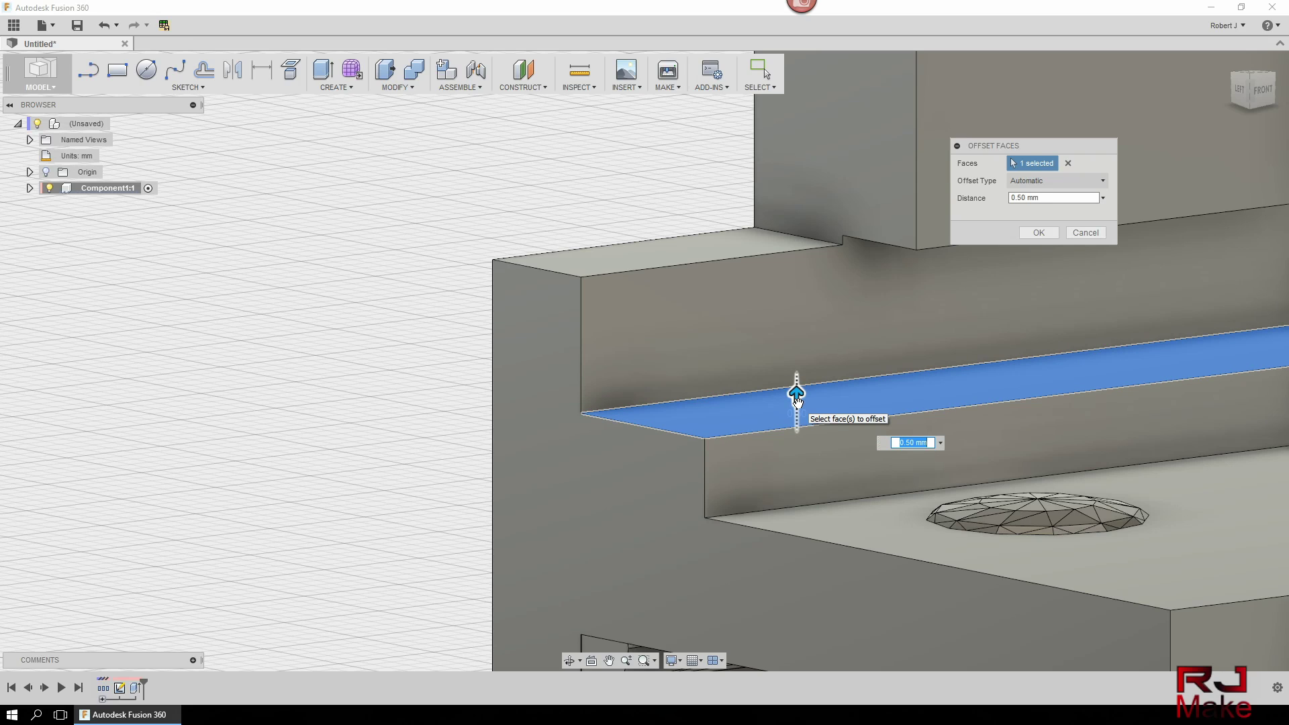
{"action": "key", "text": "Return"}
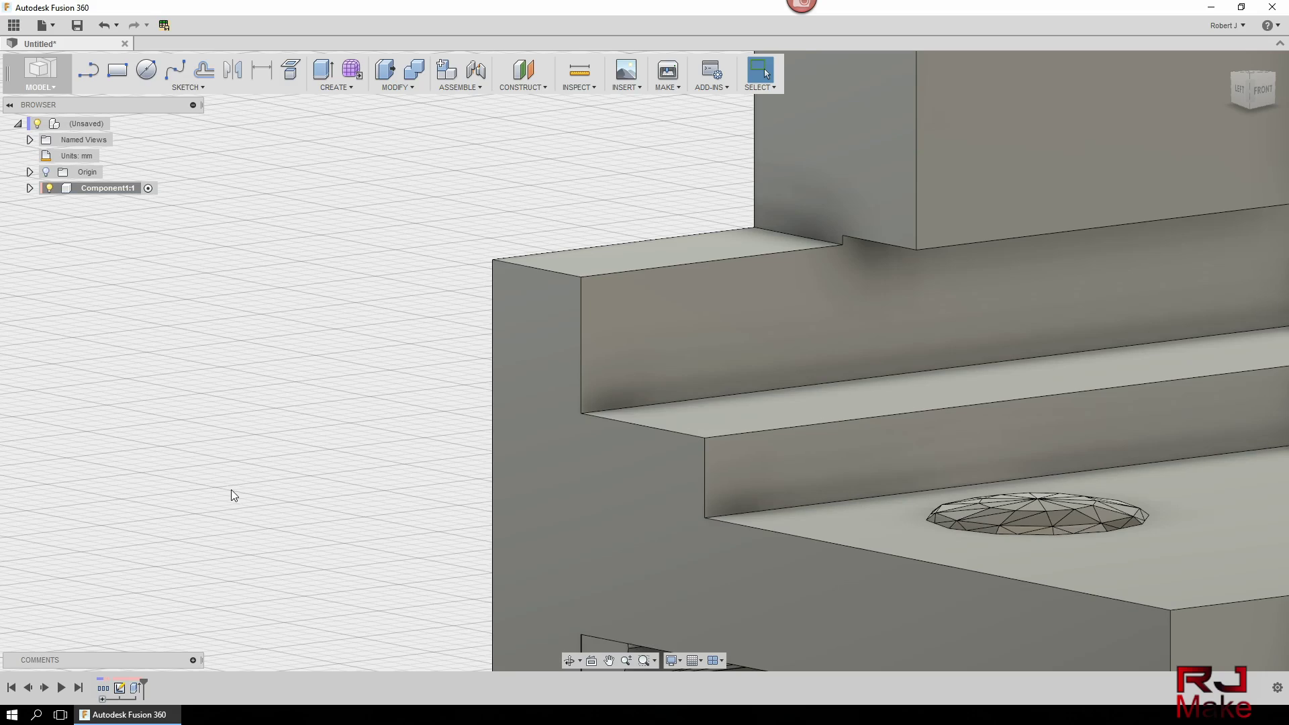
{"action": "scroll", "coordinate": [304, 480], "scroll_direction": "down", "scroll_amount": 5}
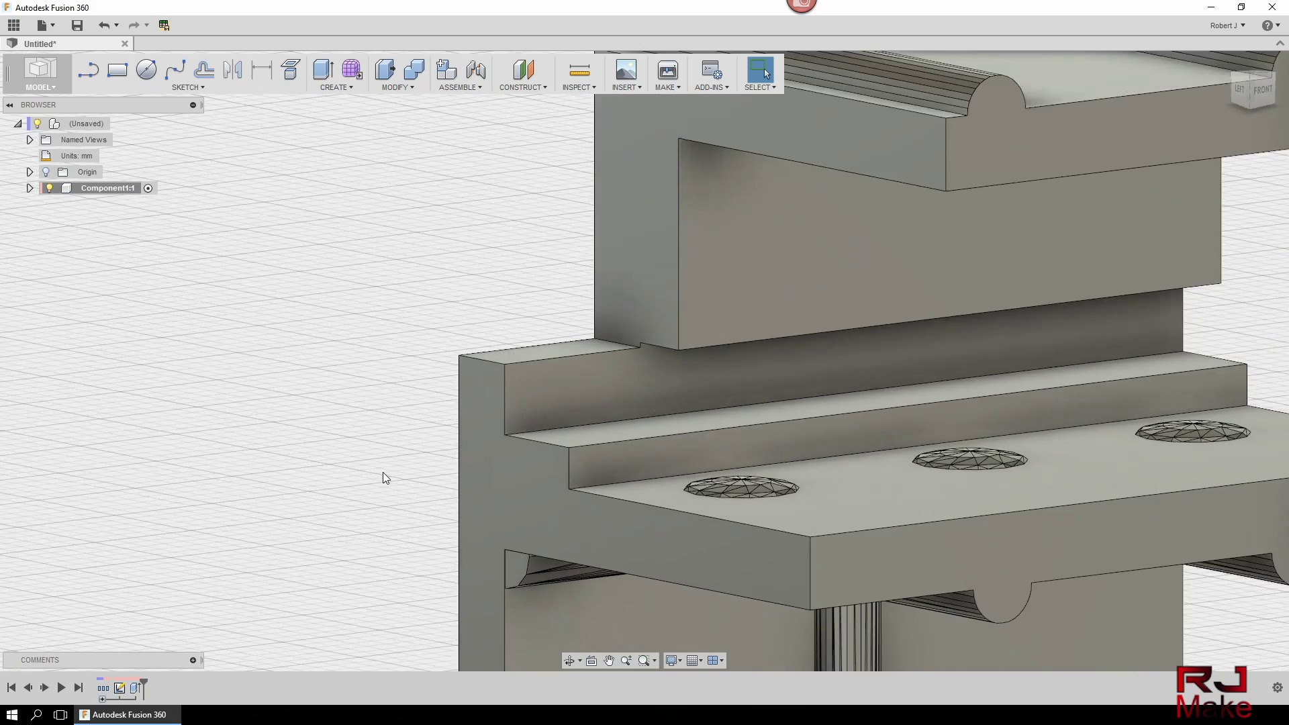
{"action": "scroll", "coordinate": [383, 474], "scroll_direction": "down", "scroll_amount": 1}
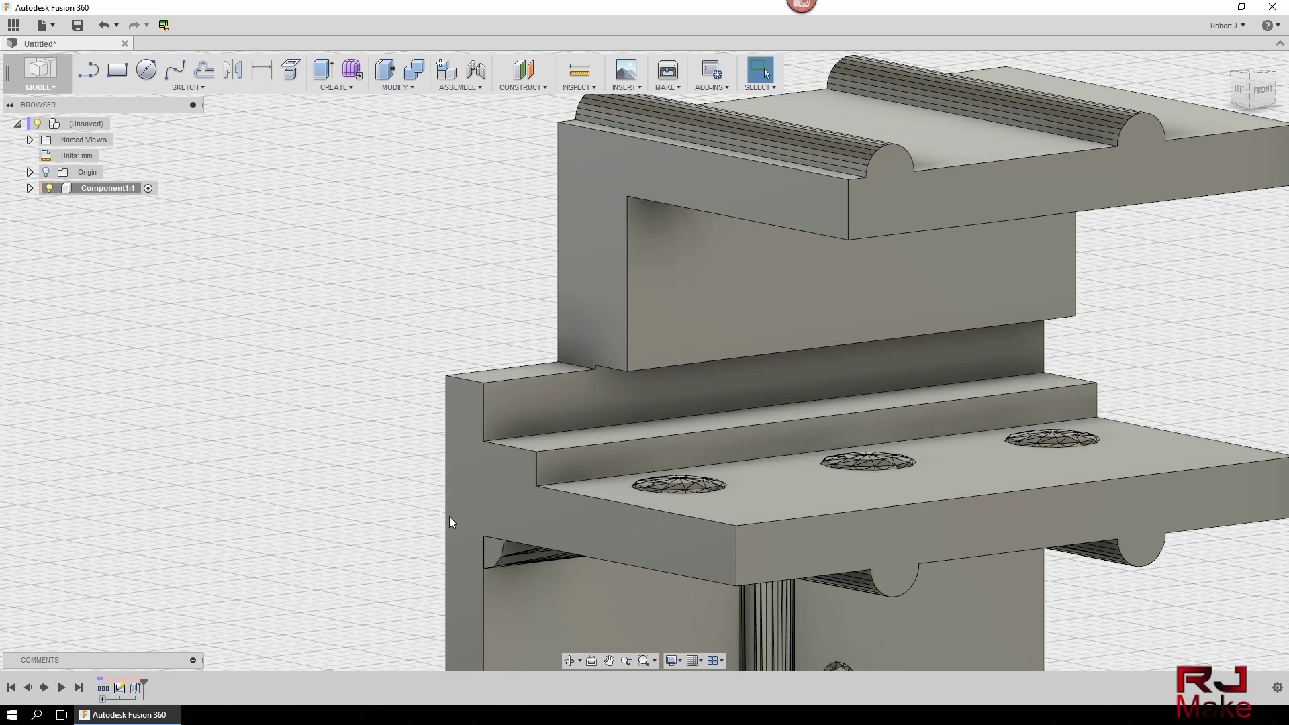
{"action": "left_click", "coordinate": [568, 444]}
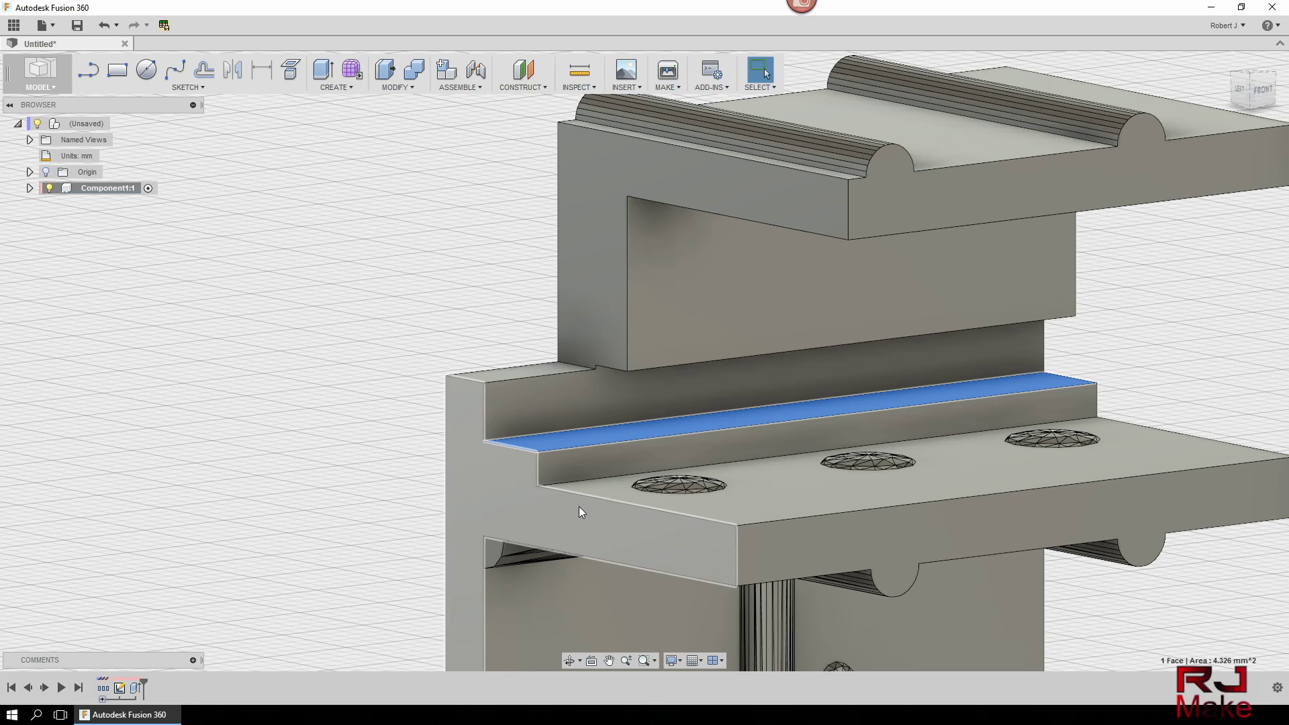
{"action": "left_click", "coordinate": [464, 534]}
{"action": "left_click", "coordinate": [220, 520]}
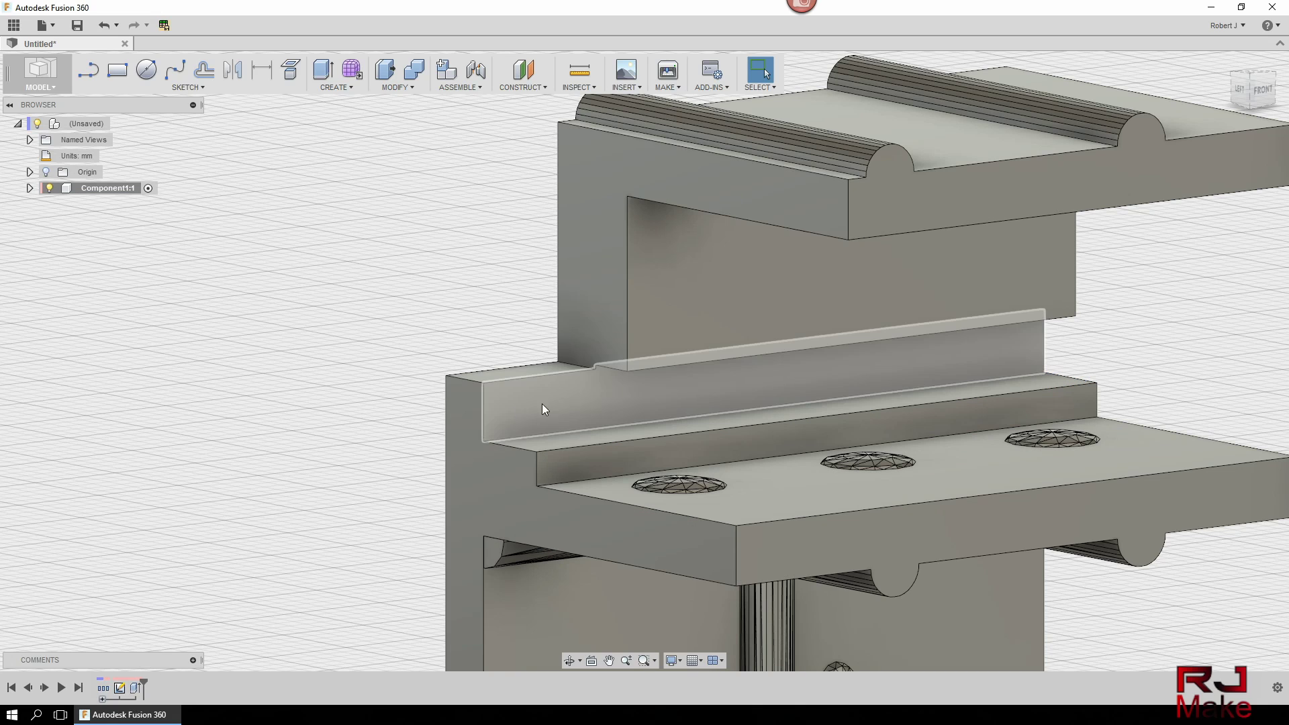
{"action": "left_click", "coordinate": [571, 443]}
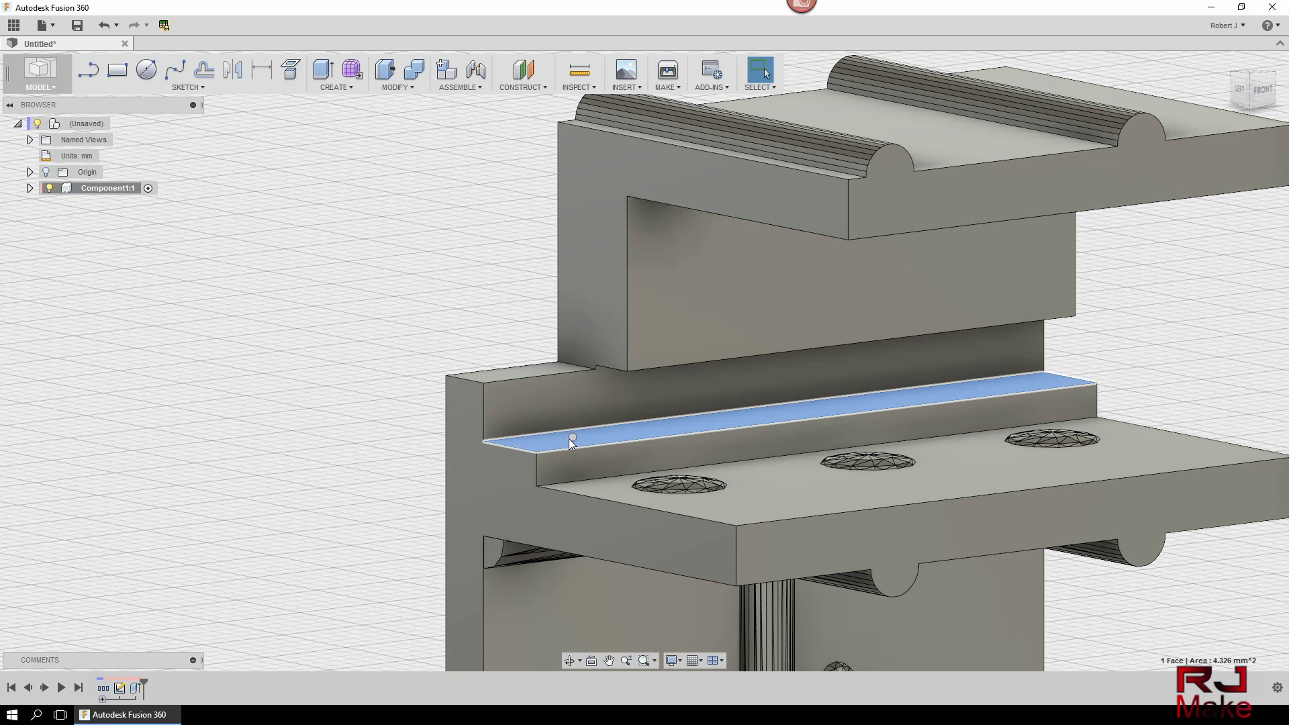
{"action": "right_click", "coordinate": [598, 434]}
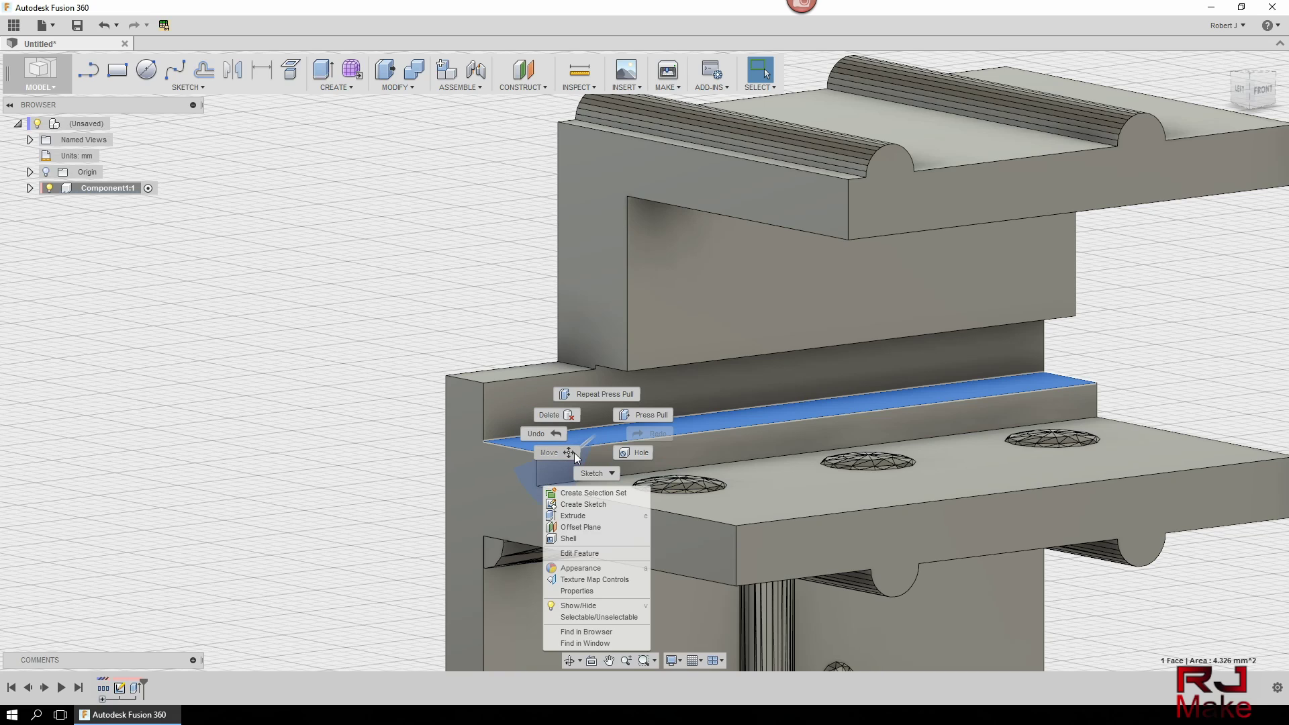
{"action": "left_click", "coordinate": [369, 425]}
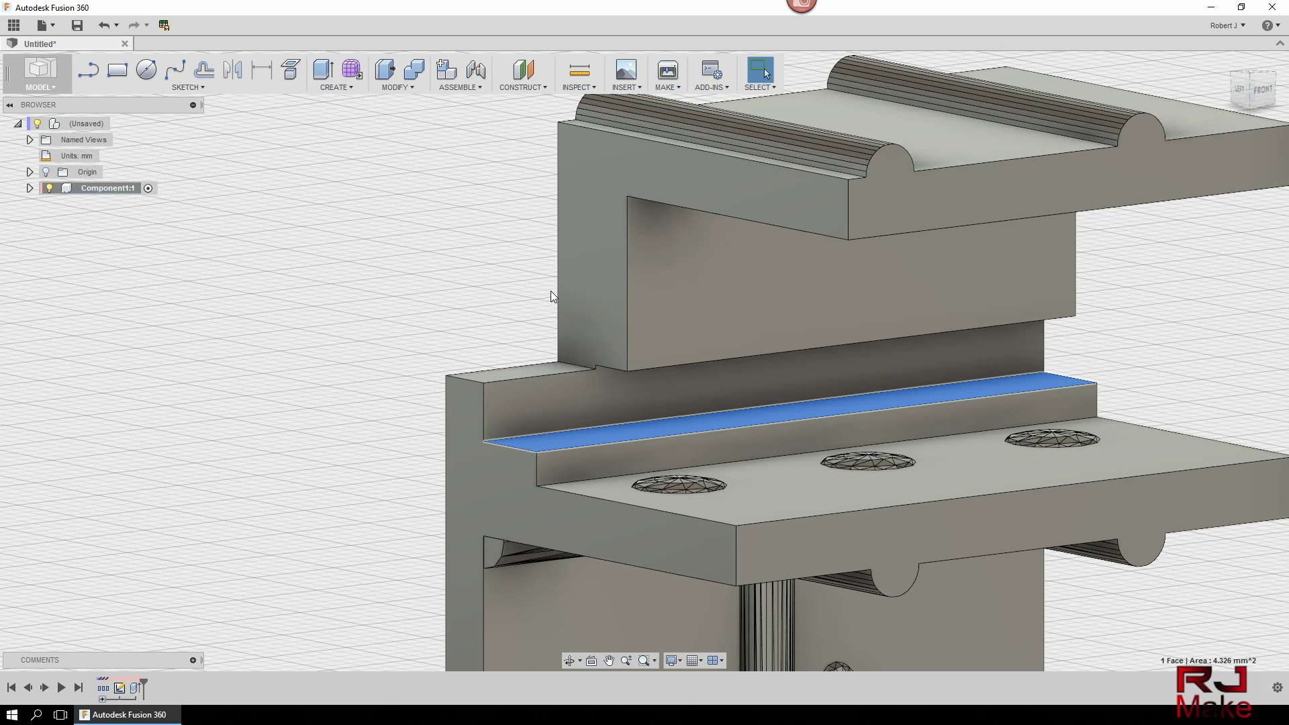
{"action": "scroll", "coordinate": [797, 184], "scroll_direction": "down", "scroll_amount": 2}
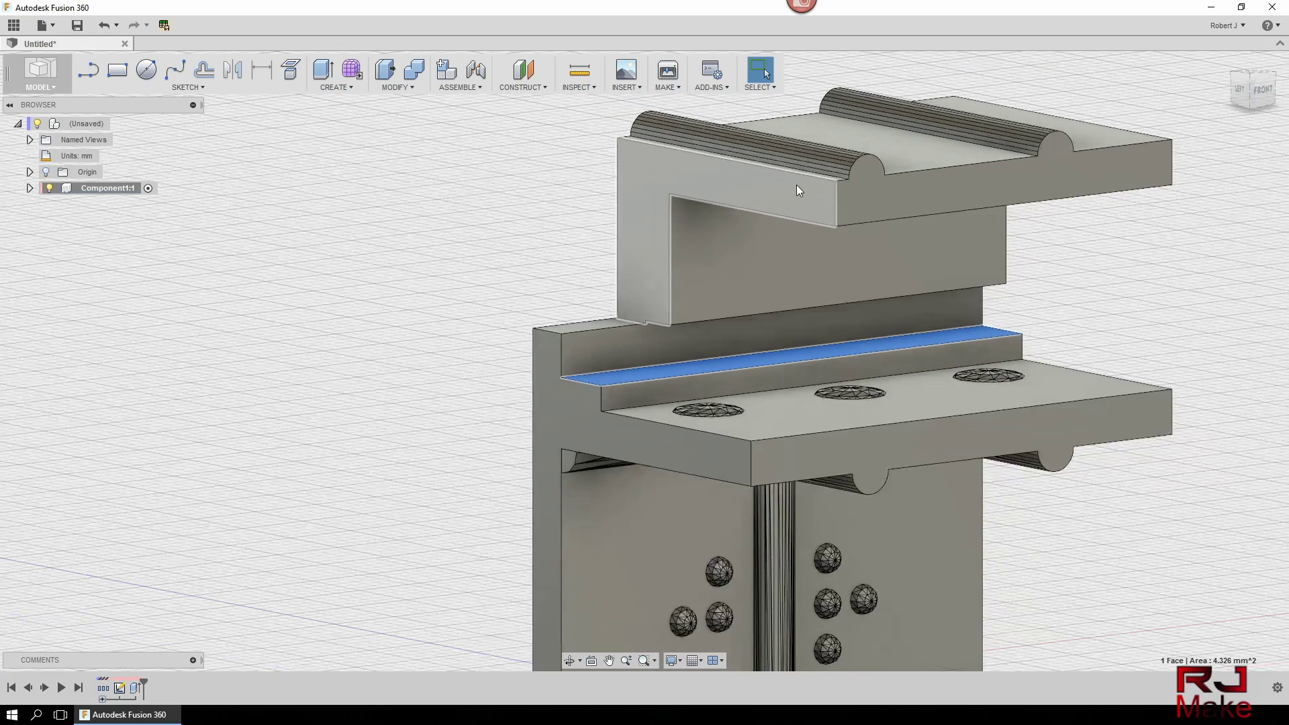
{"action": "scroll", "coordinate": [792, 202], "scroll_direction": "up", "scroll_amount": 5}
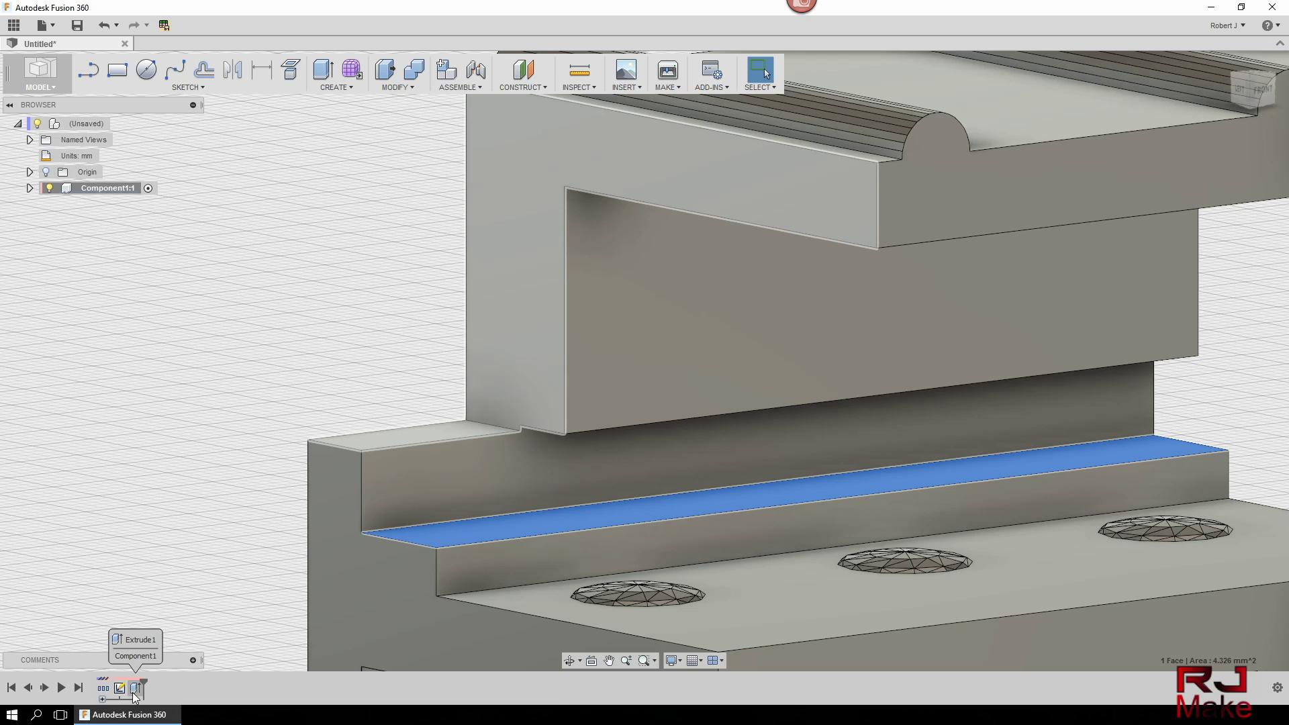
{"action": "double_click", "coordinate": [135, 693]}
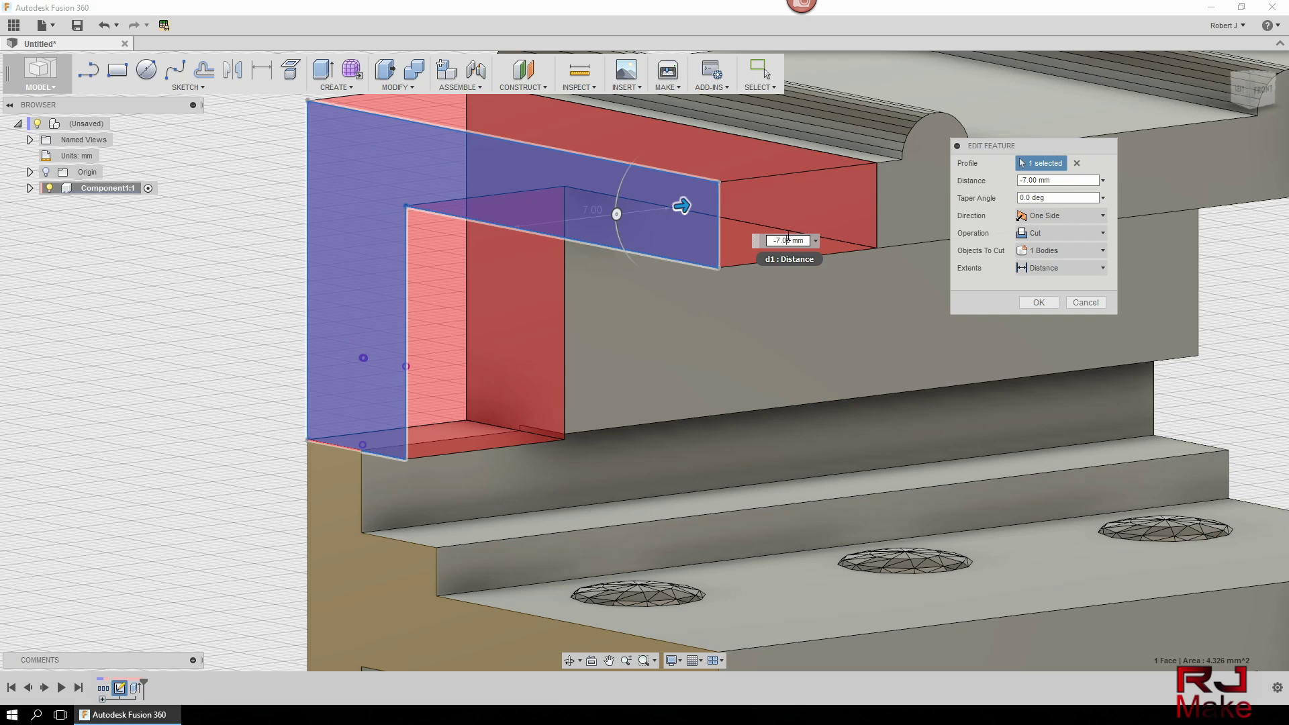
Confirm the edited Extrude1 cut and frame the whole brace in view
{"action": "key", "text": "Return"}
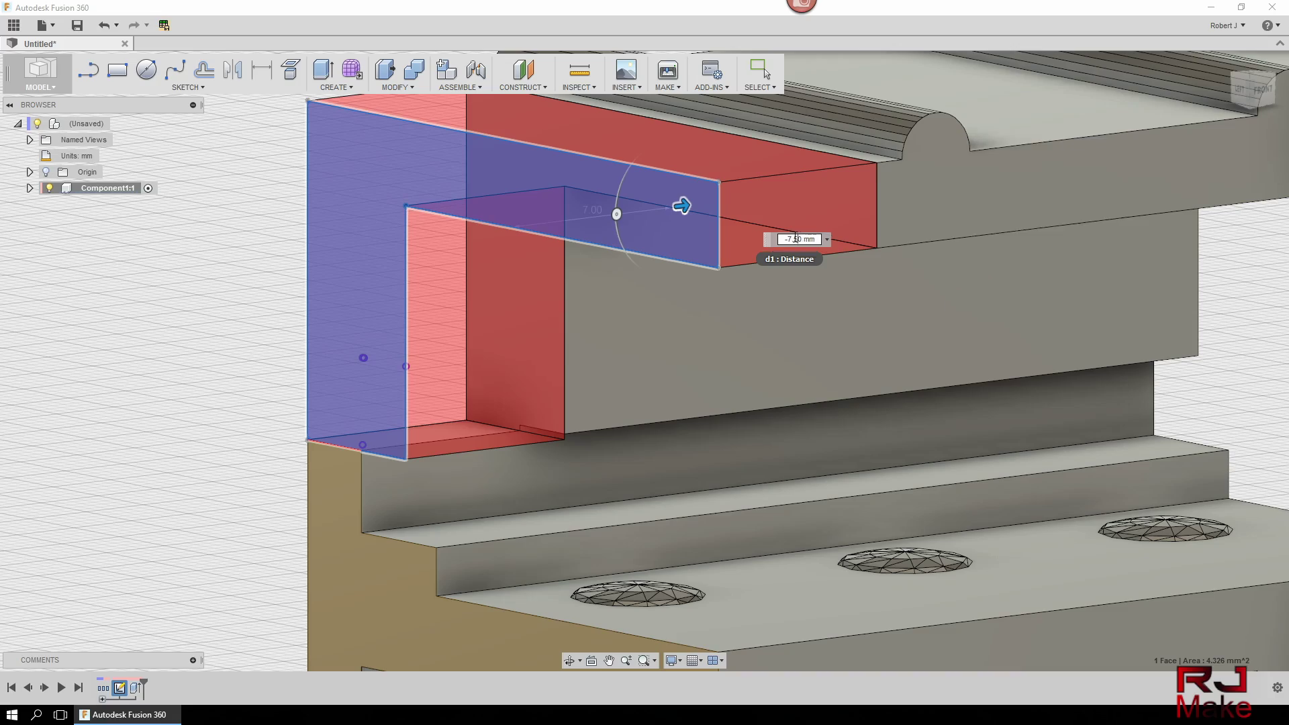
{"action": "scroll", "coordinate": [849, 204], "scroll_direction": "down", "scroll_amount": 10}
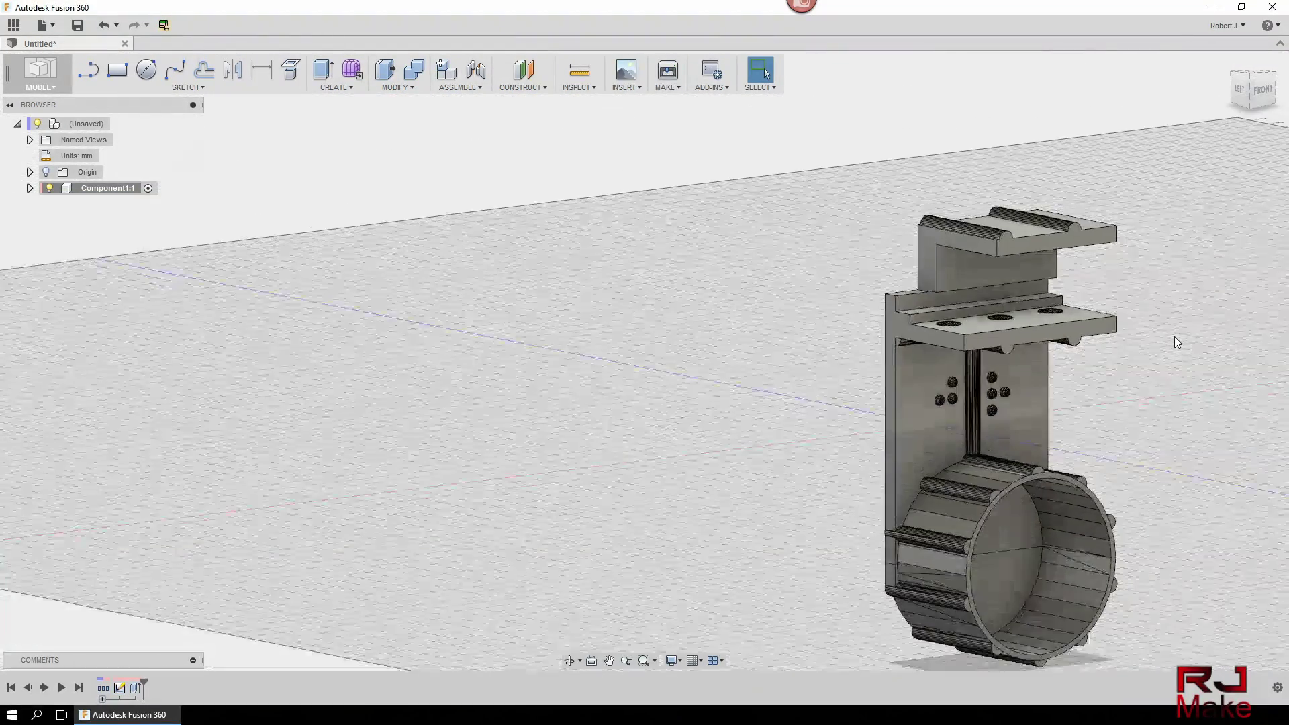
{"action": "middle_click_drag", "start_coordinate": [1198, 397], "coordinate": [856, 331]}
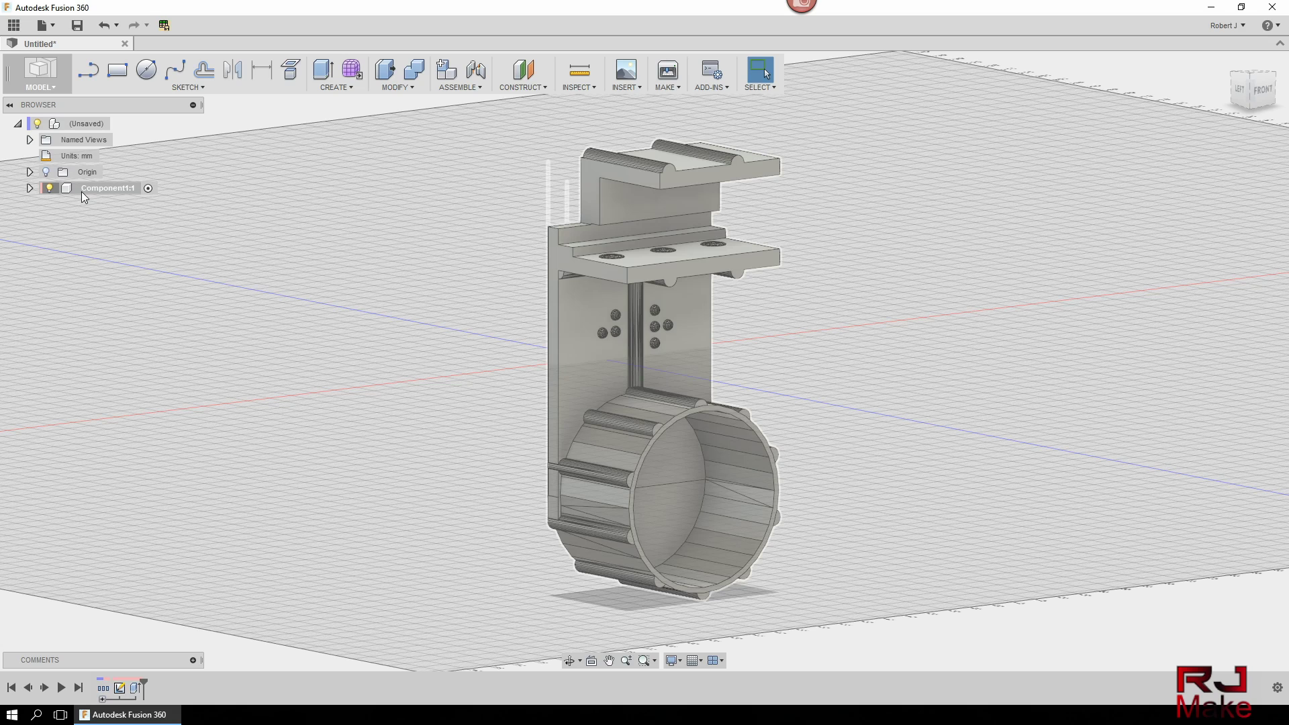
Export Component1:1 as a binary STL, Medium refinement, opening in Meshmixer
{"action": "right_click", "coordinate": [82, 191]}
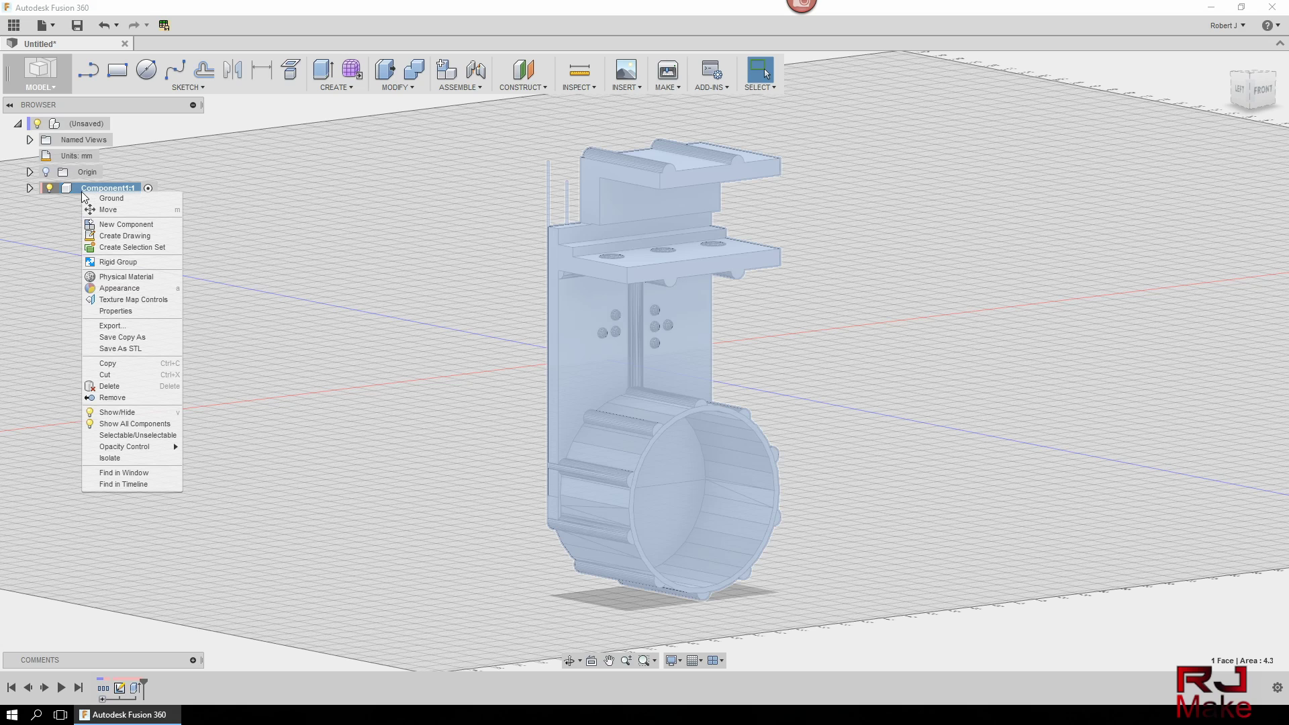
{"action": "left_click", "coordinate": [121, 349]}
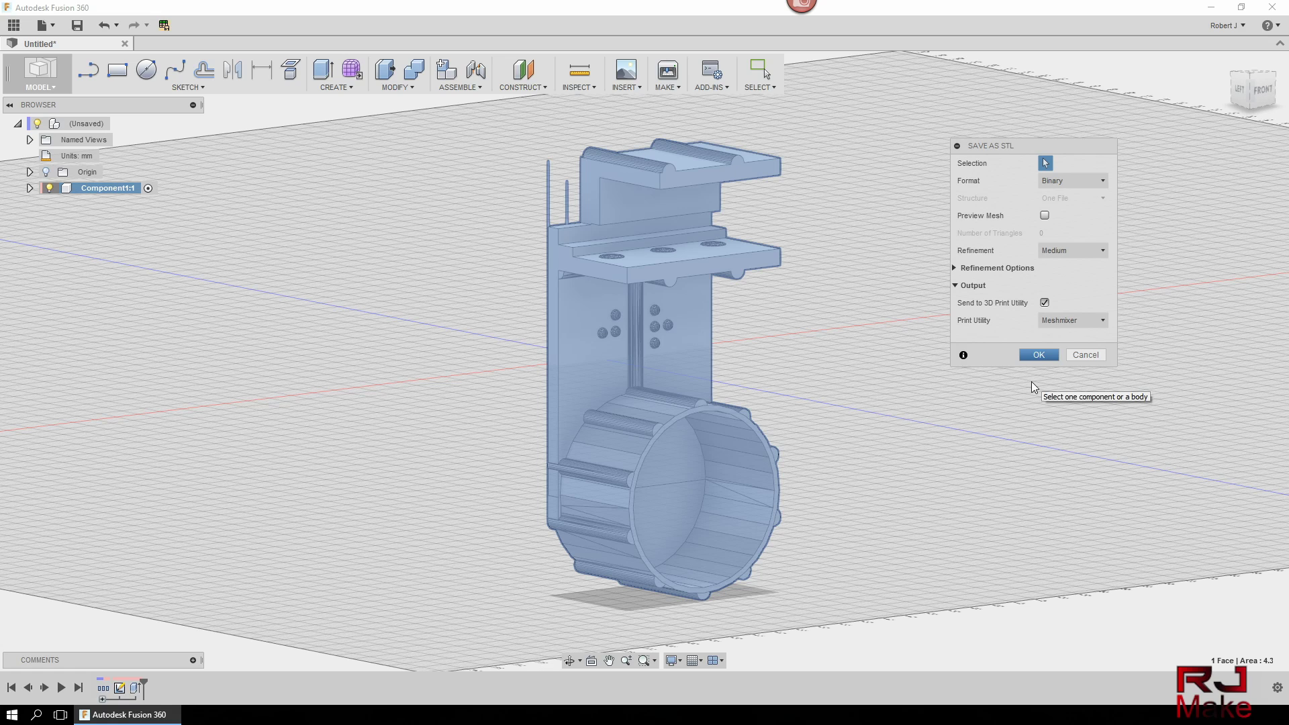
{"action": "left_click", "coordinate": [1037, 356]}
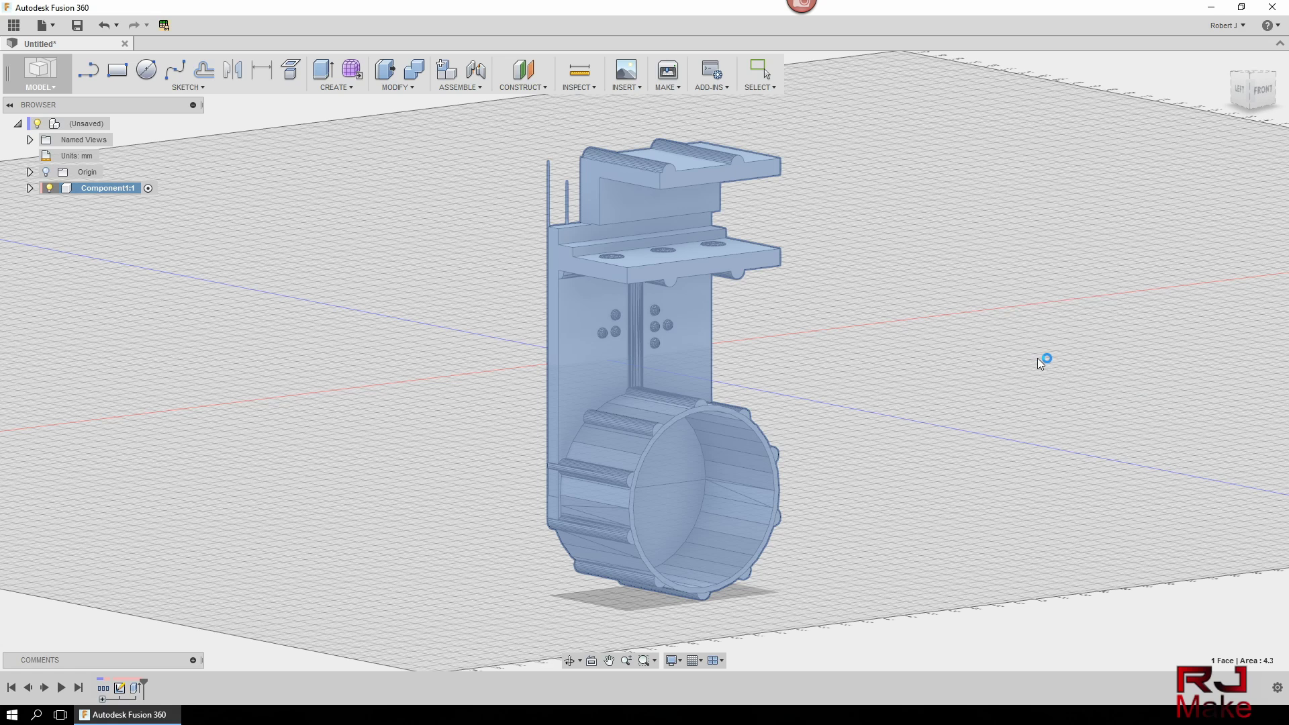